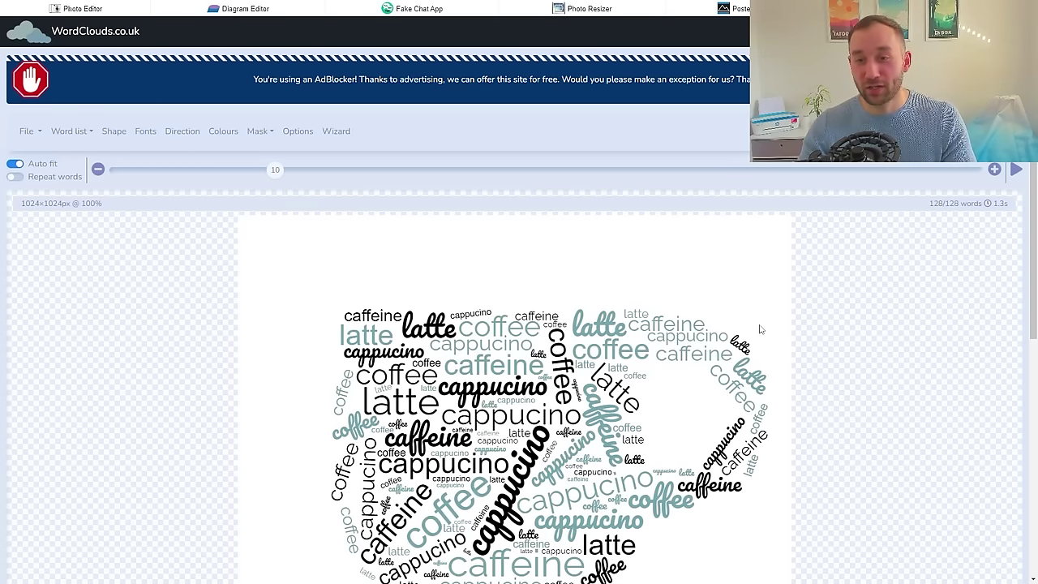
- Open the word list and delete all of its words
scroll(664, 299, down, 2)
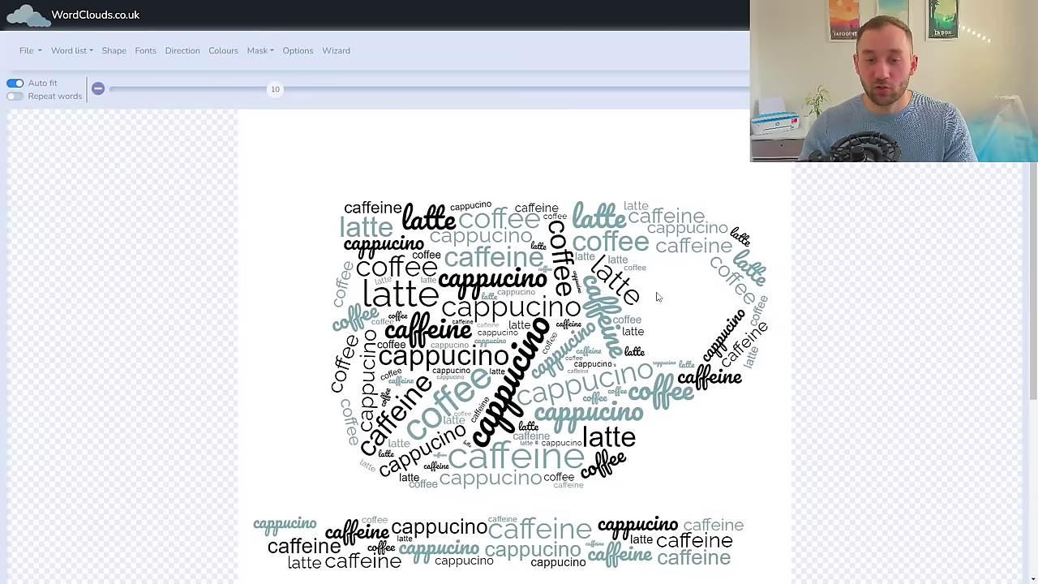
scroll(658, 297, up, 1)
scroll(658, 297, up, 1)
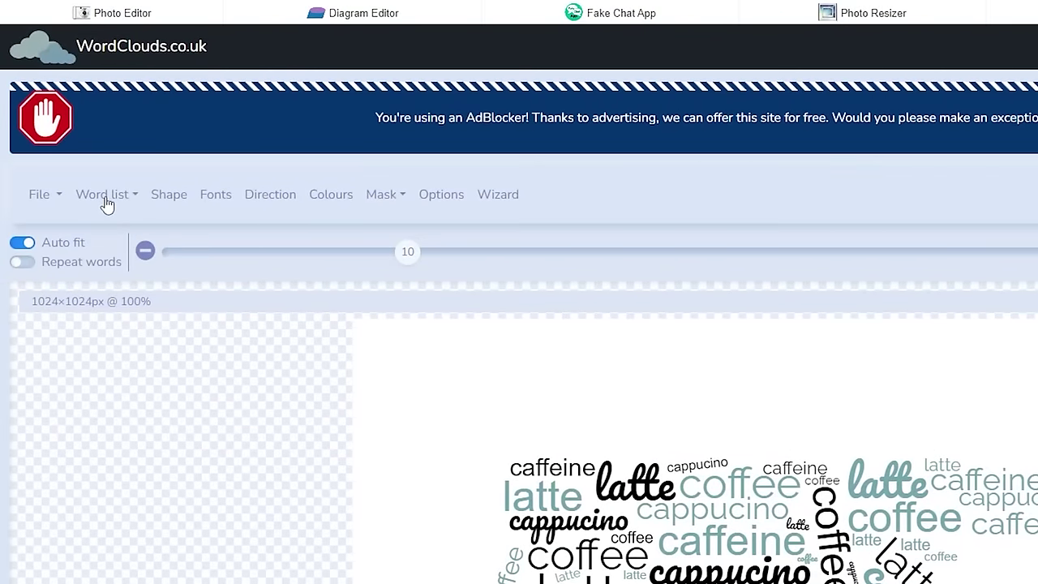
click(105, 198)
click(113, 232)
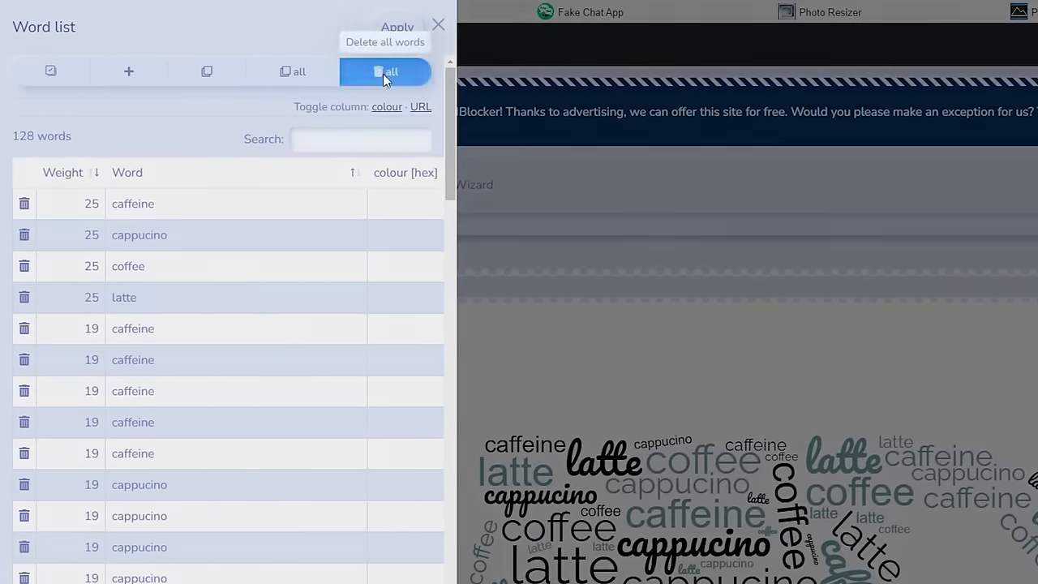
click(274, 51)
click(891, 91)
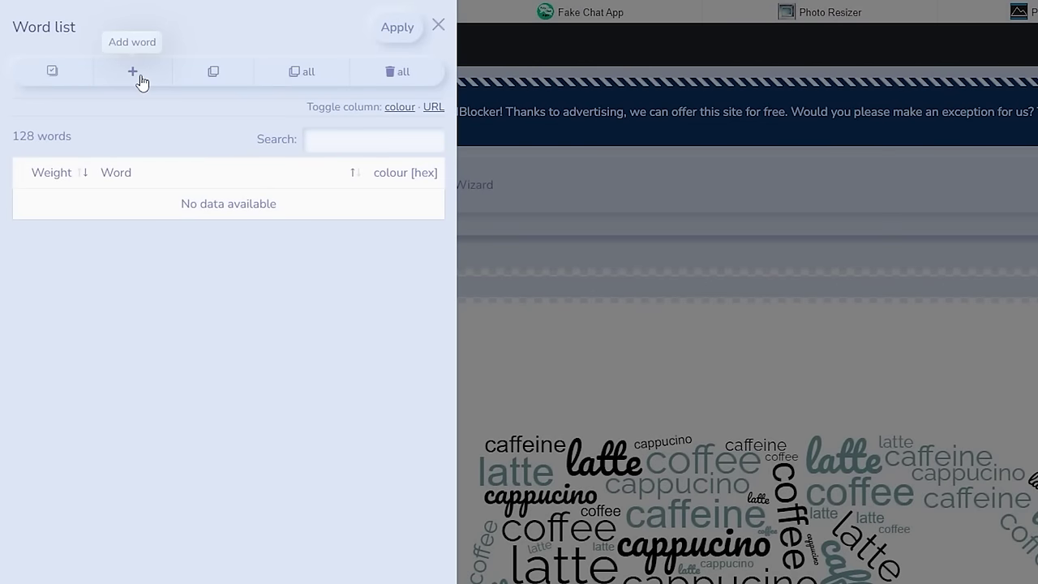
- Add four new entries to the emptied word list and rename the first two as coffee and latte
click(136, 76)
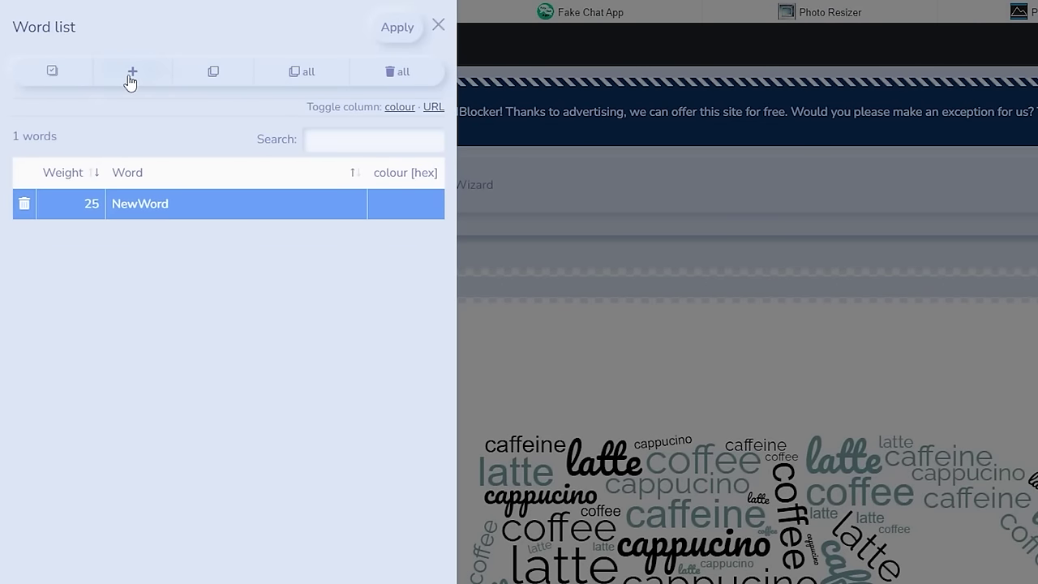
triple_click(130, 77)
click(144, 203)
click(151, 211)
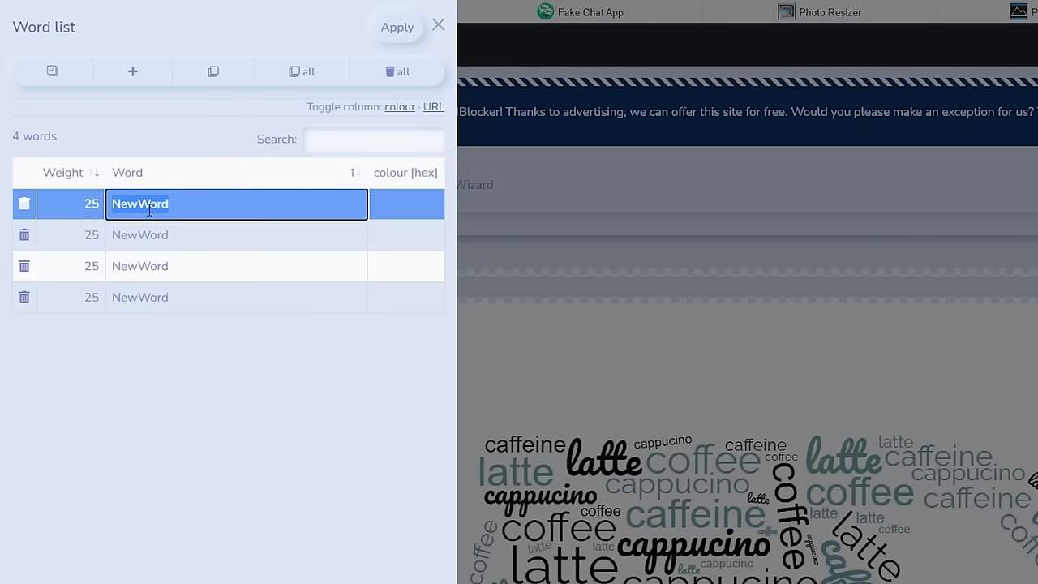
text(coffee)
click(123, 235)
click(123, 234)
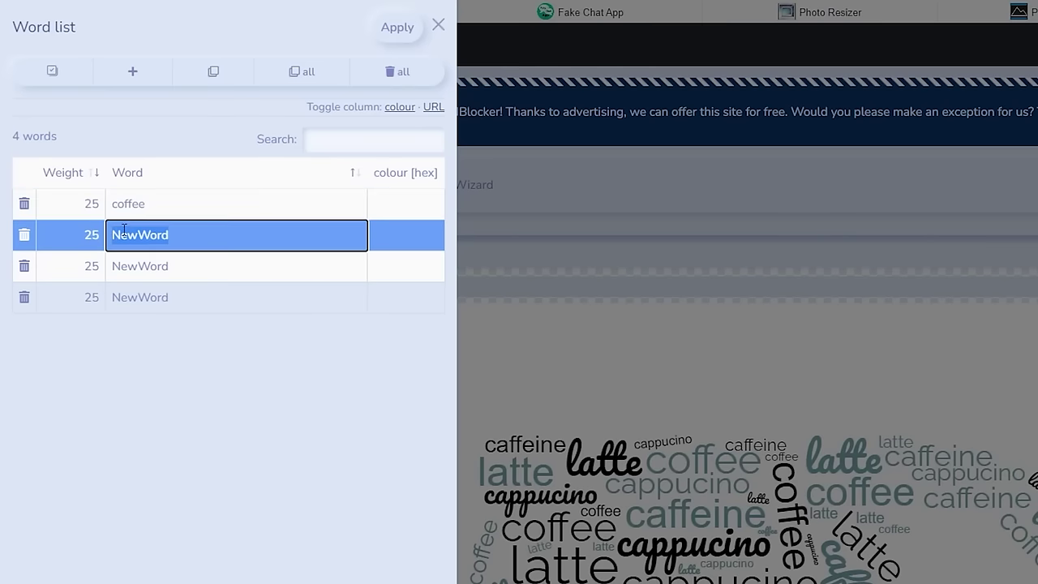
text(latte)
- Rename the two remaining placeholder words as cappuccino and caffeine
click(163, 266)
click(163, 266)
text(capp)
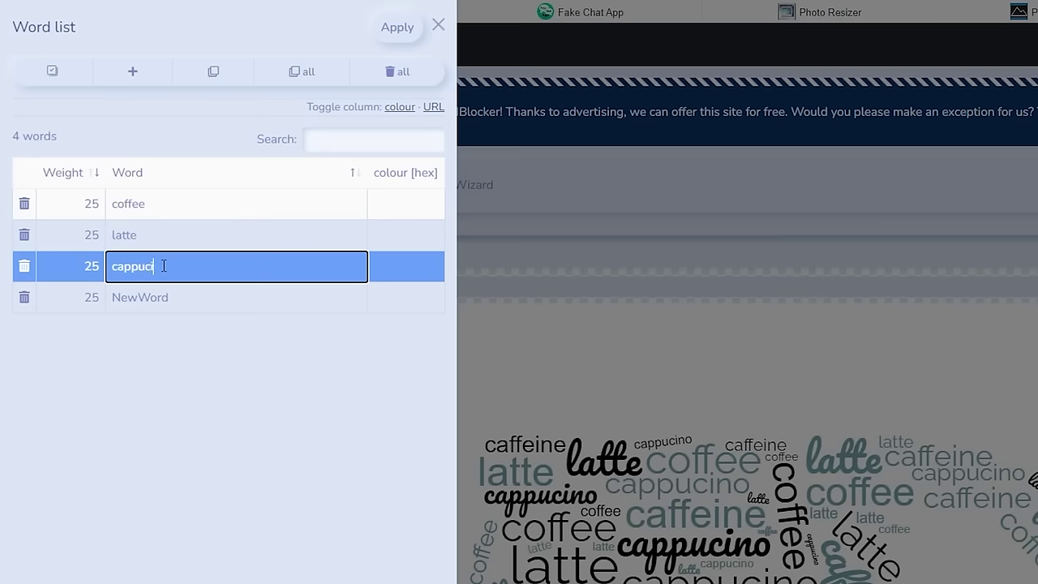
text(uccino)
click(159, 298)
click(159, 298)
text(caffeine)
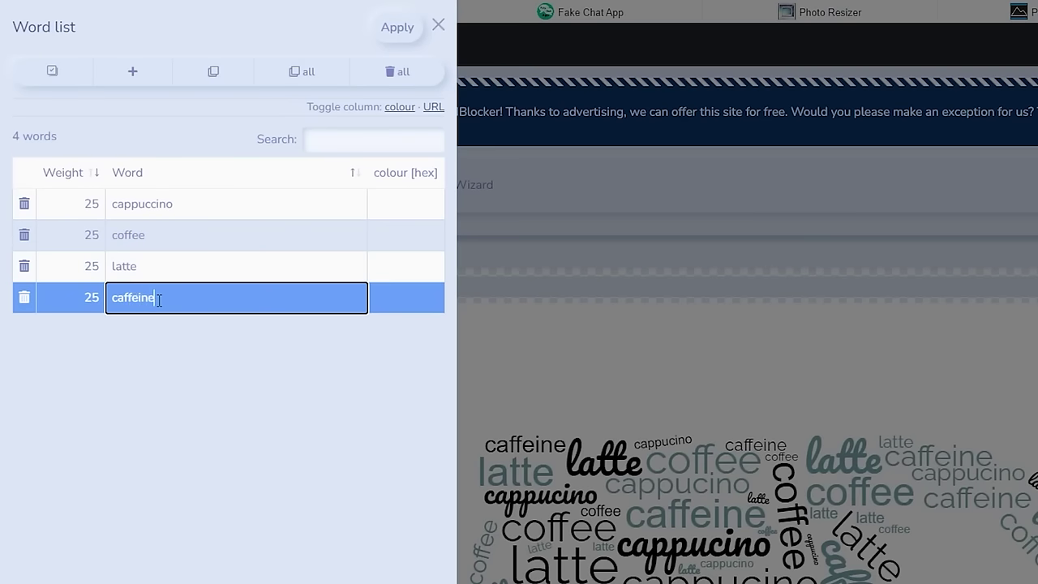
click(237, 440)
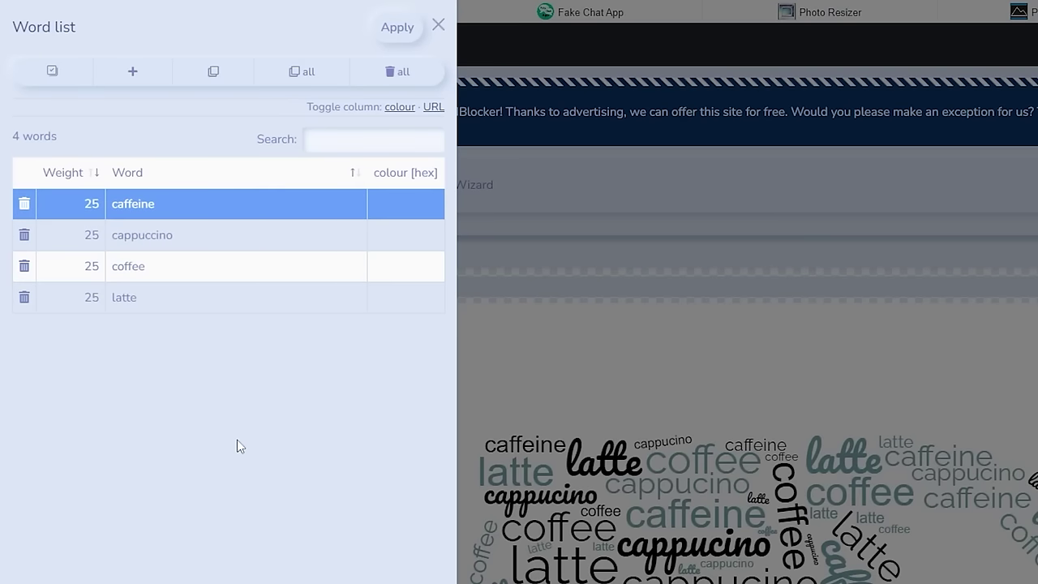
- Duplicate the entire word list seven times and check the repeated entries
click(309, 76)
click(309, 75)
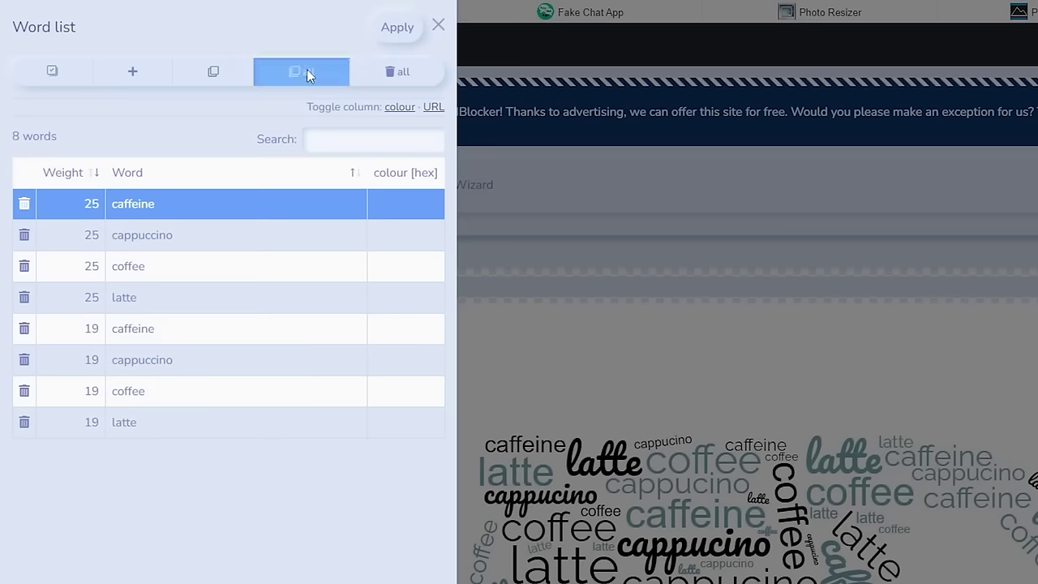
click(308, 76)
click(308, 76)
click(309, 75)
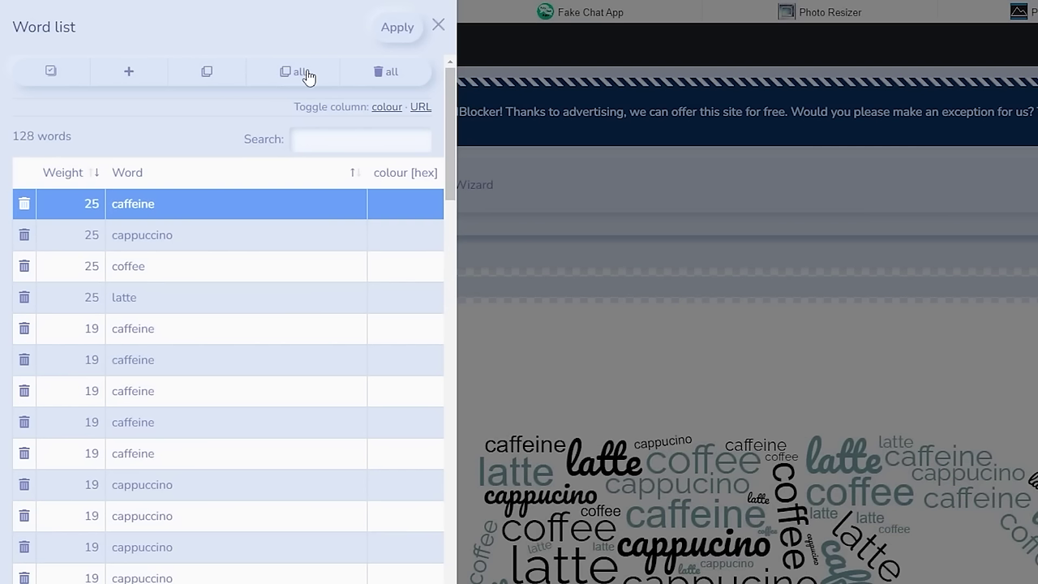
click(309, 75)
click(309, 76)
scroll(254, 459, down, 5)
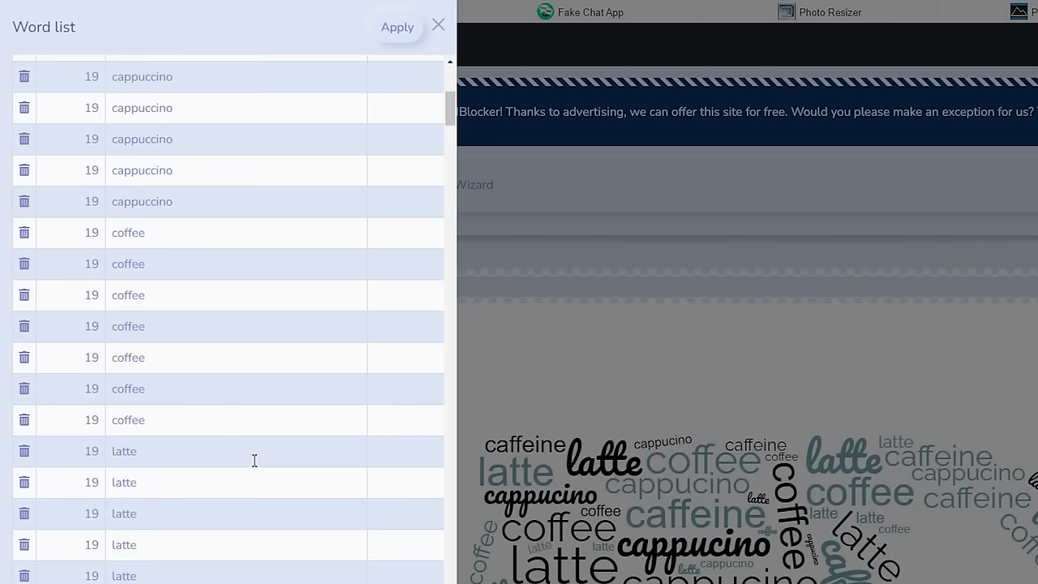
scroll(253, 460, up, 5)
scroll(374, 124, up, 1)
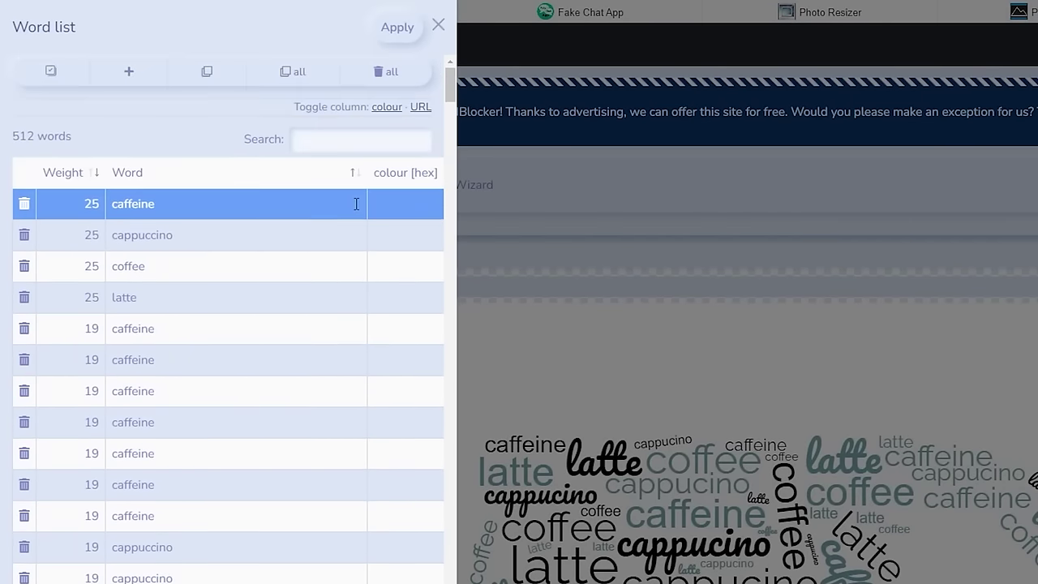
- Duplicate all the words once more and apply the list to re-render the coffee cup cloud
click(288, 73)
click(397, 32)
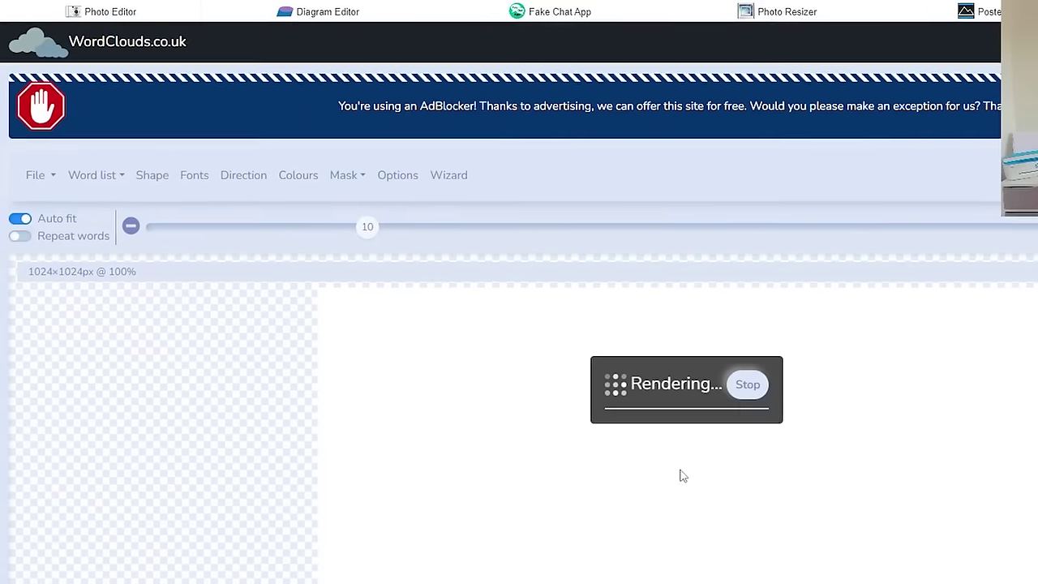
scroll(466, 406, down, 3)
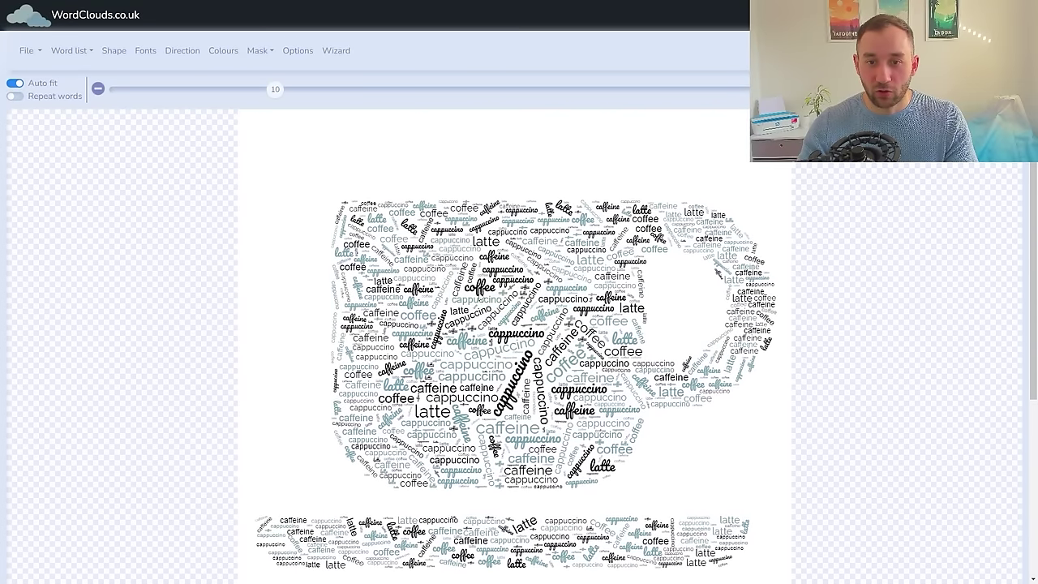
scroll(487, 299, up, 2)
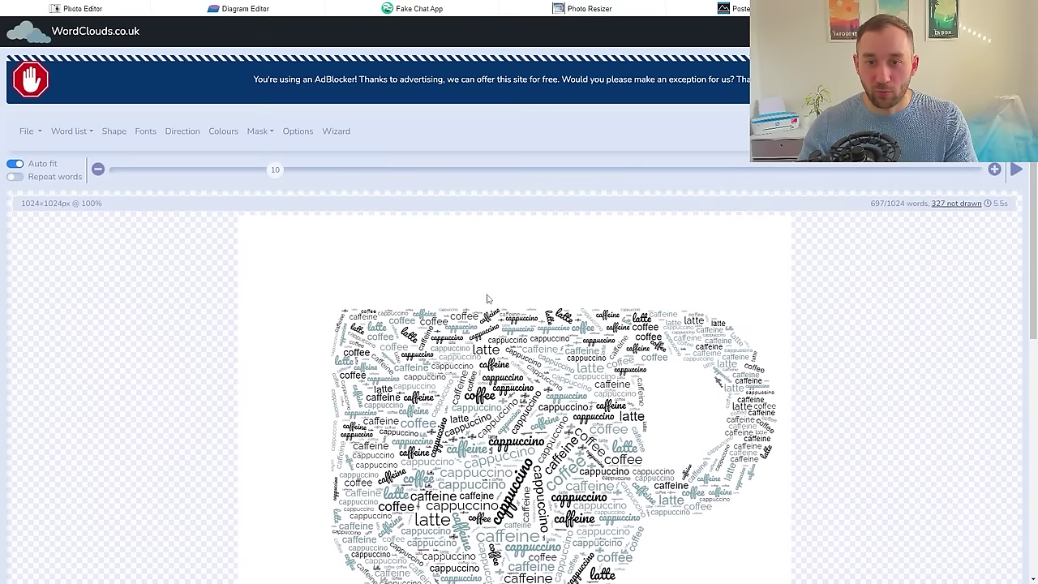
- Search the shape icons for "coffe", browse the full icon set and view the options for uploading a custom shape image
click(114, 133)
click(104, 102)
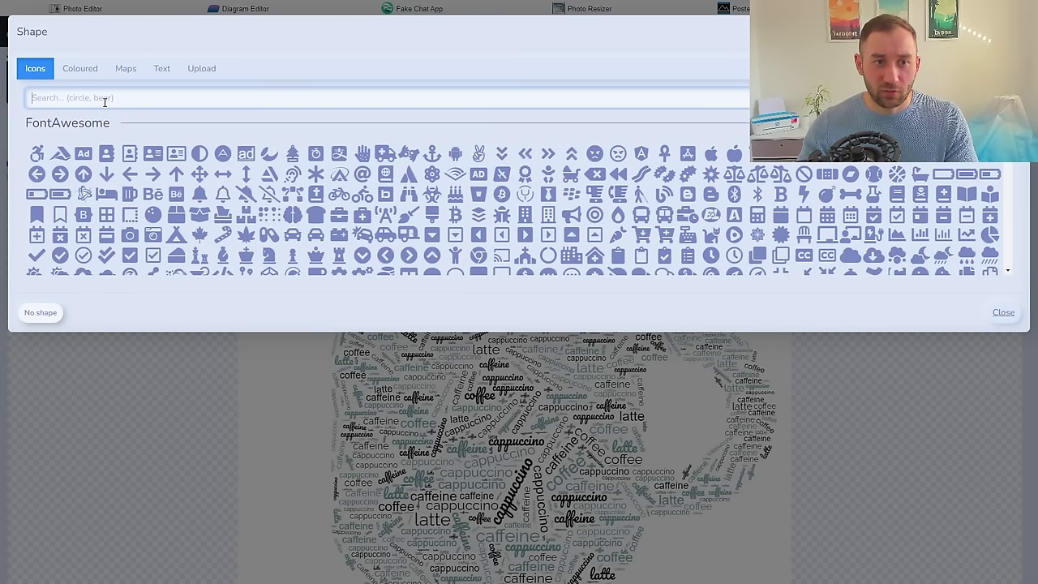
text(coffe)
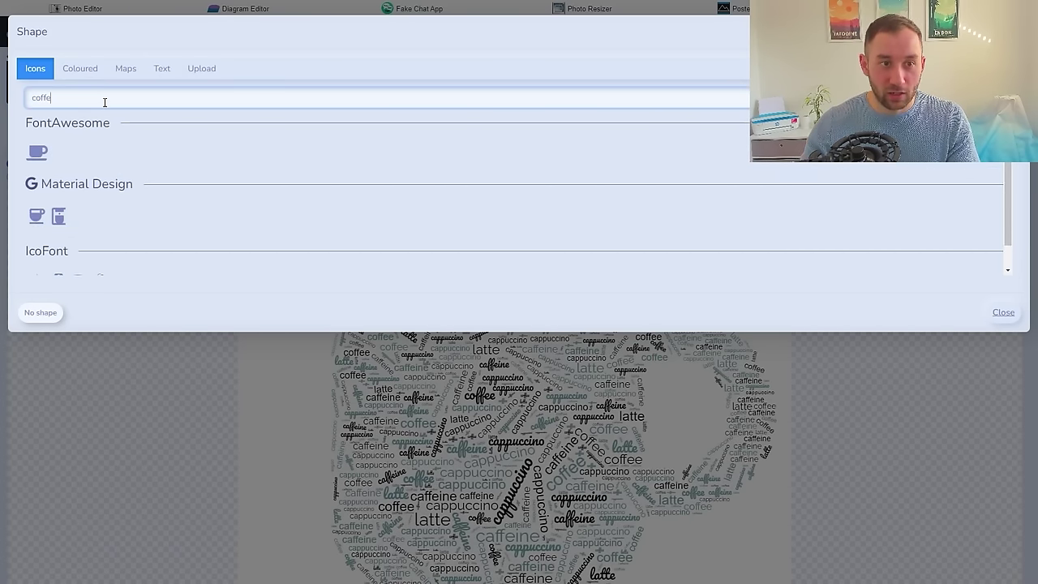
scroll(88, 202, down, 1)
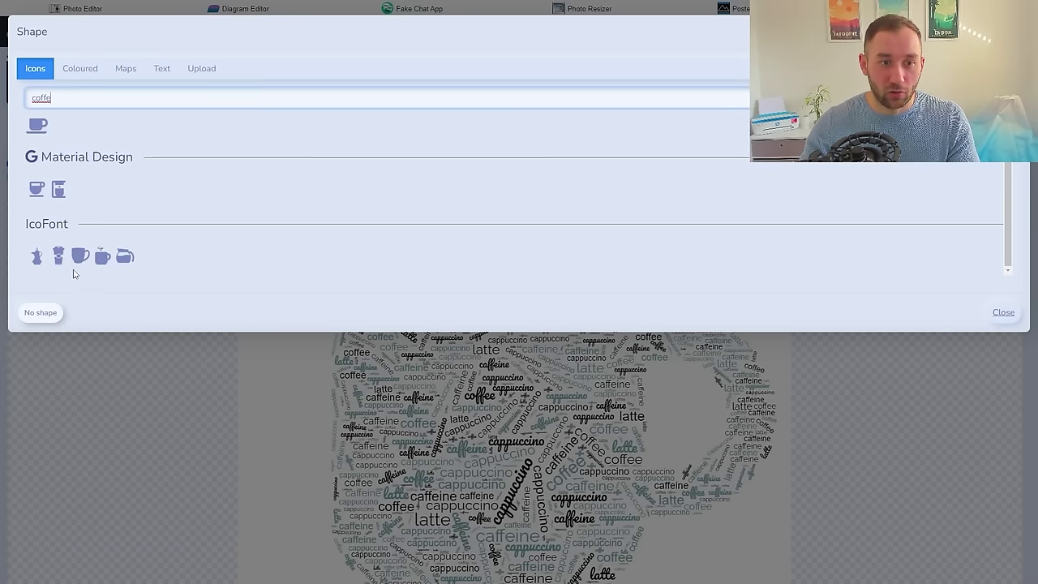
scroll(73, 203, up, 1)
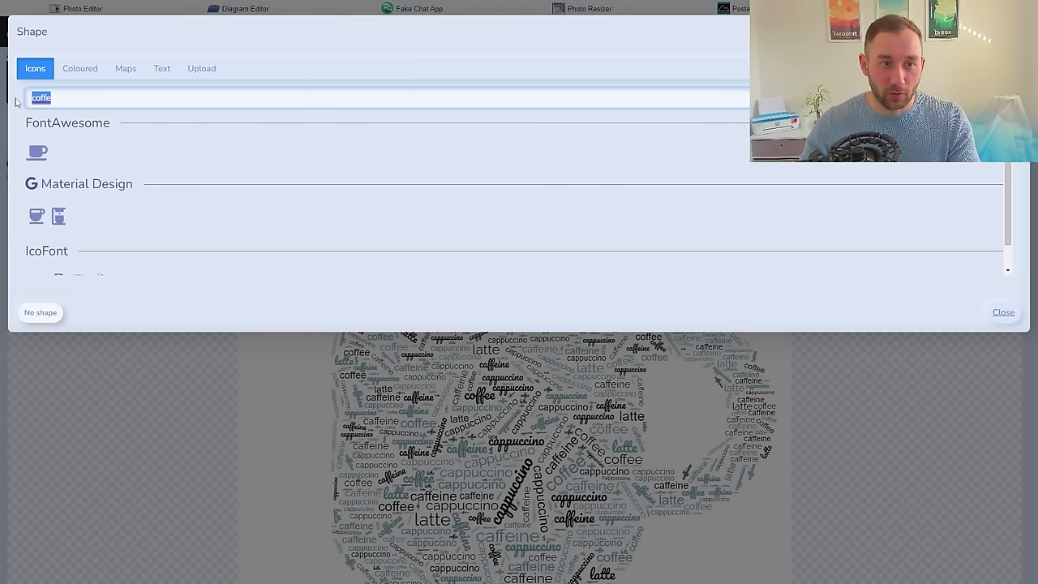
key(BackSpace)
scroll(603, 239, down, 1)
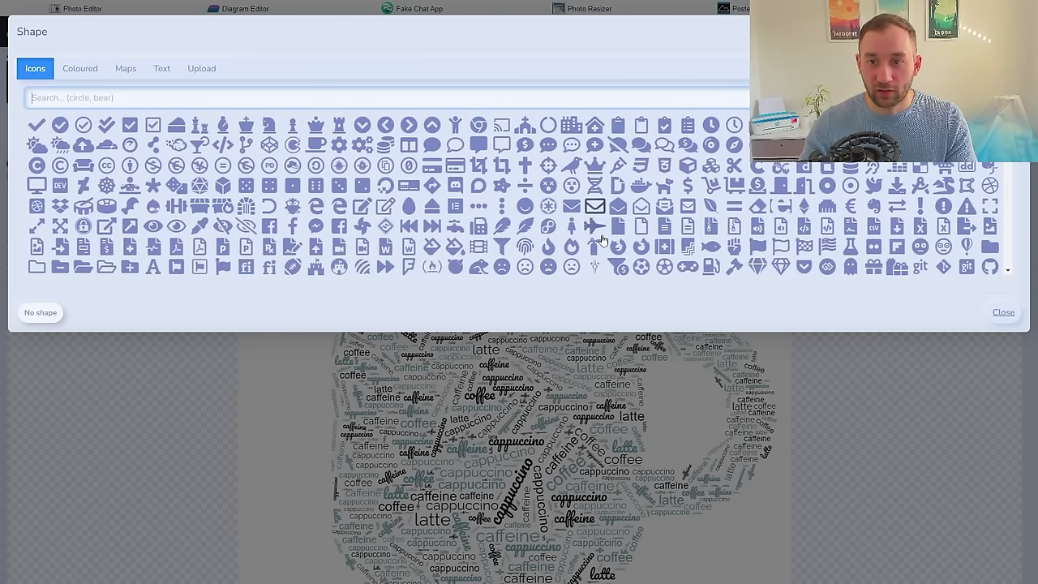
click(202, 69)
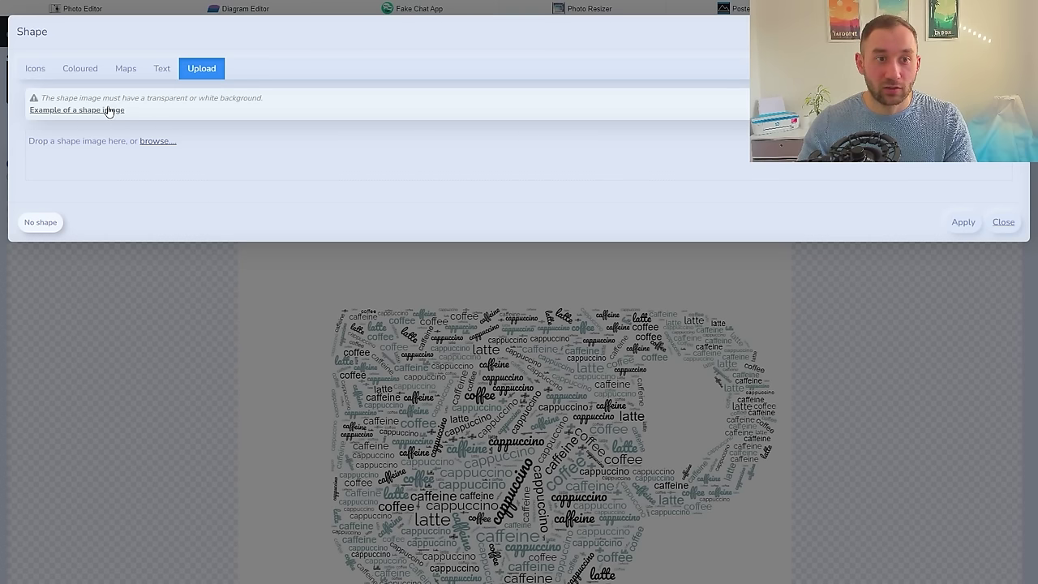
click(615, 258)
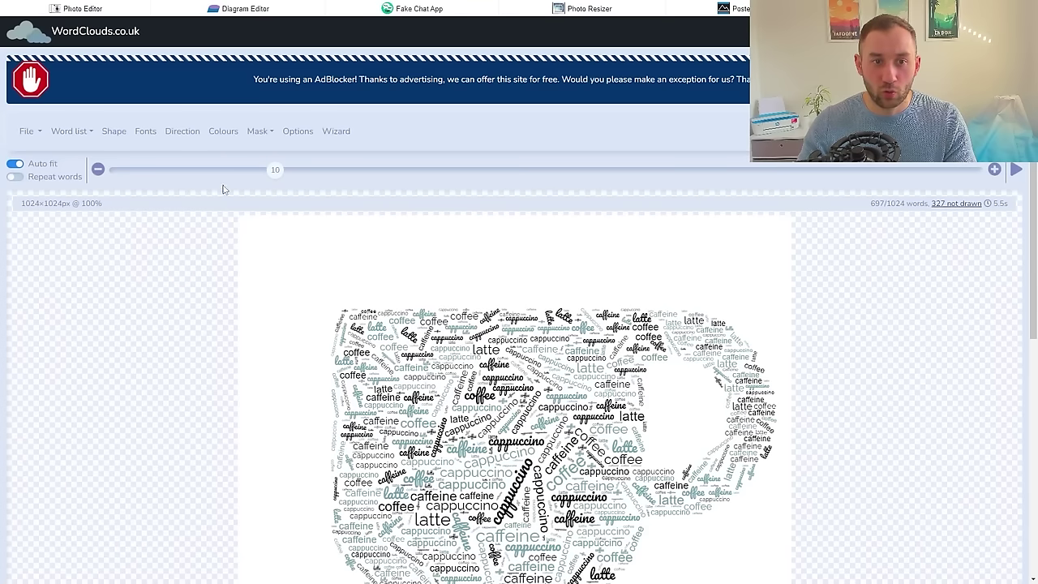
- Remove the Helvetica and Raleway fonts, keep only Pacifico, and apply the font change to the word cloud
click(147, 133)
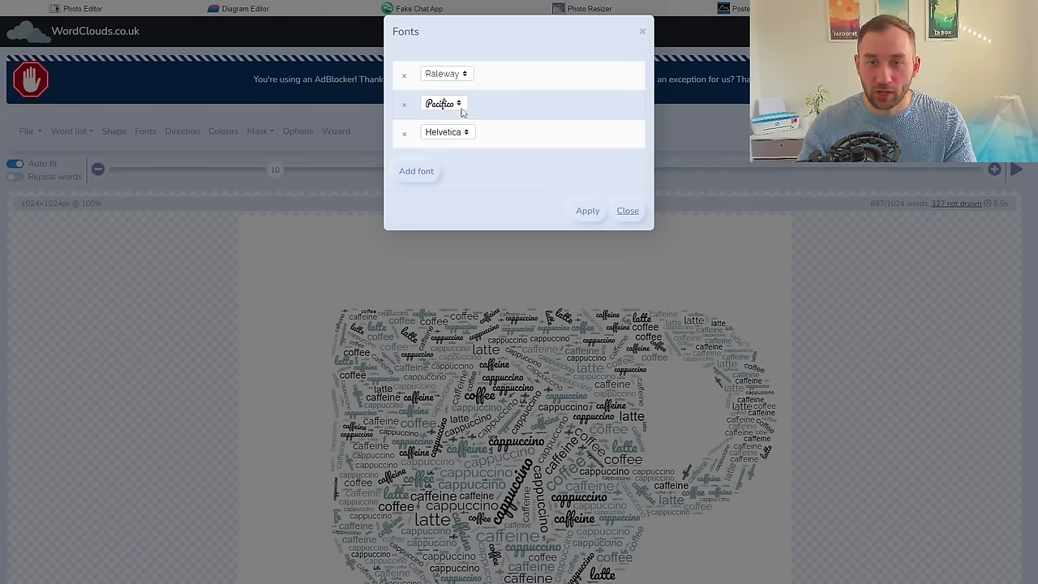
click(404, 133)
click(404, 75)
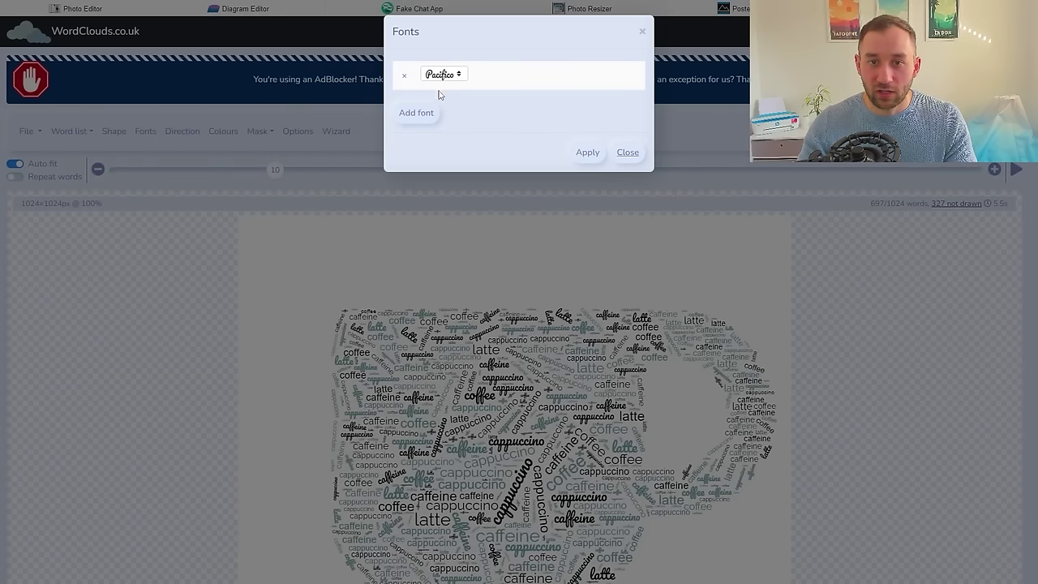
click(591, 155)
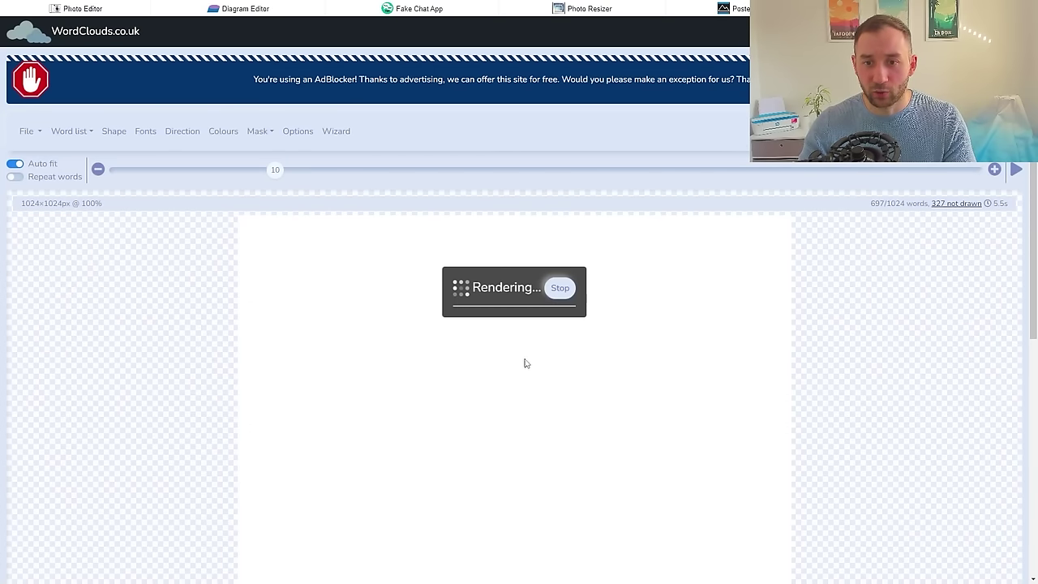
- Look at the available word direction presets
click(182, 131)
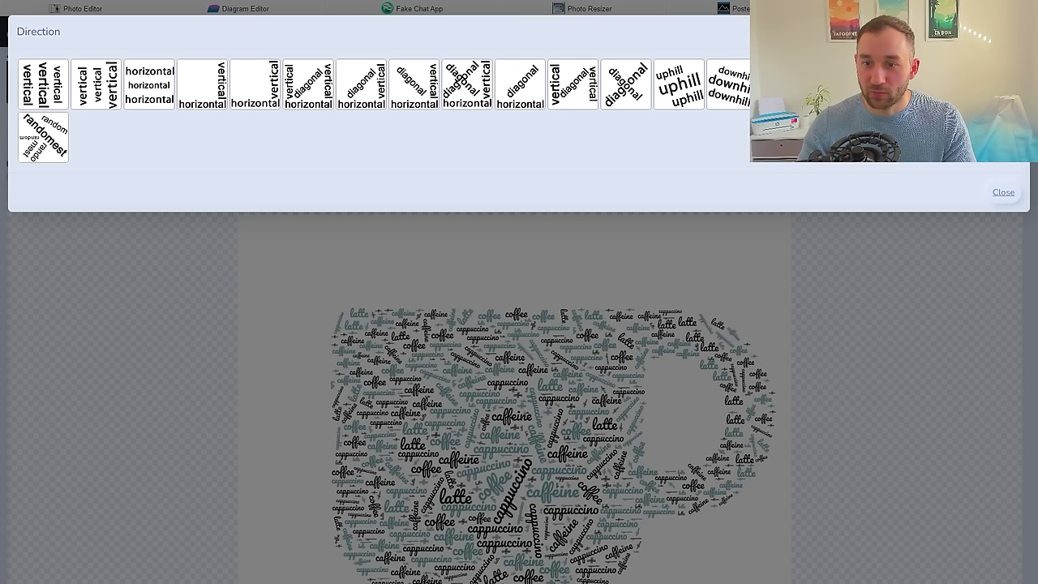
click(1003, 193)
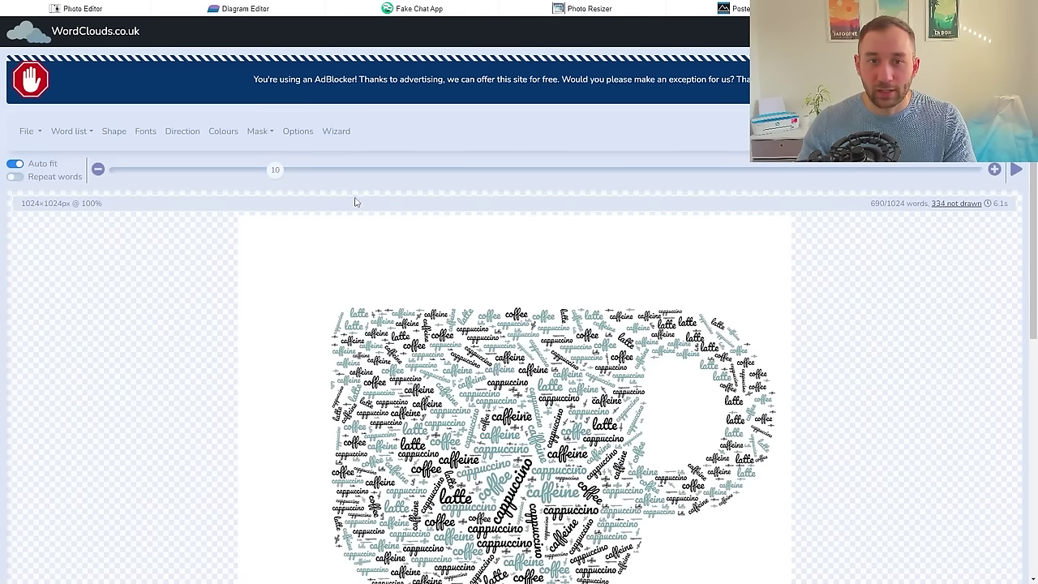
- Apply the colour theme with orange-red and dark grey words on a light grey background to the word cloud
click(219, 138)
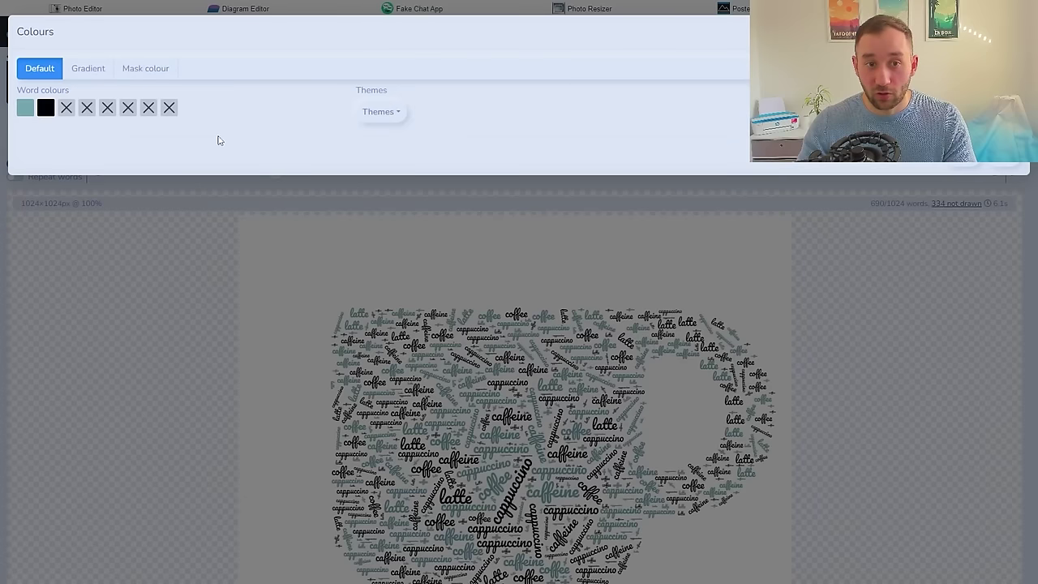
click(394, 113)
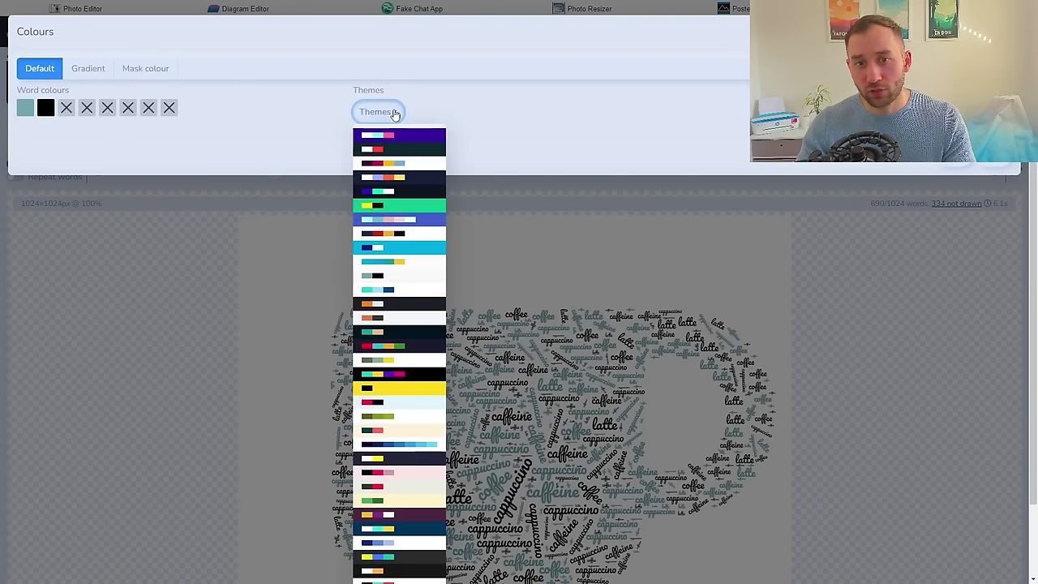
scroll(408, 249, down, 1)
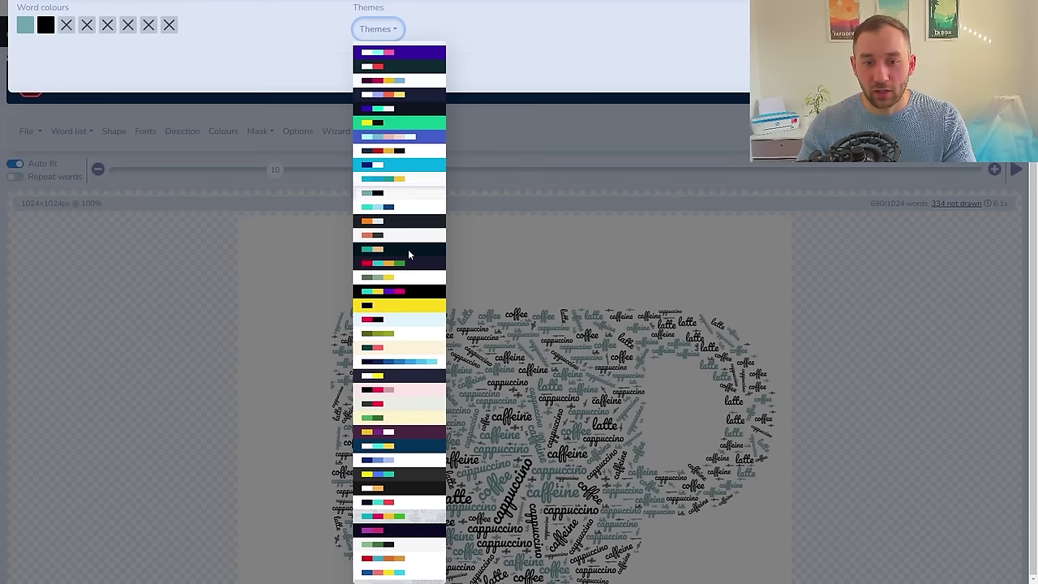
scroll(412, 363, up, 1)
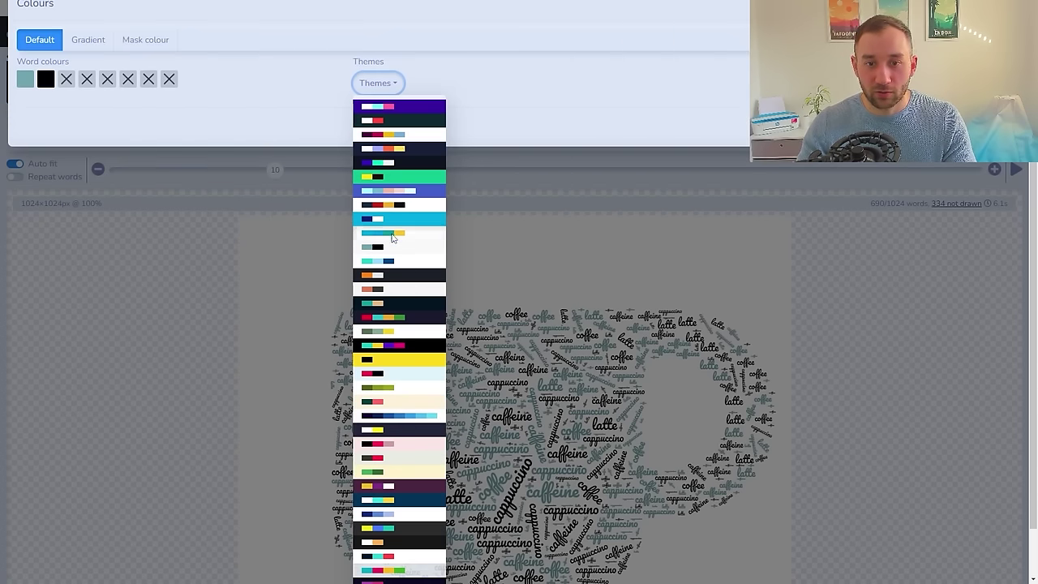
click(394, 287)
scroll(384, 260, up, 1)
click(960, 165)
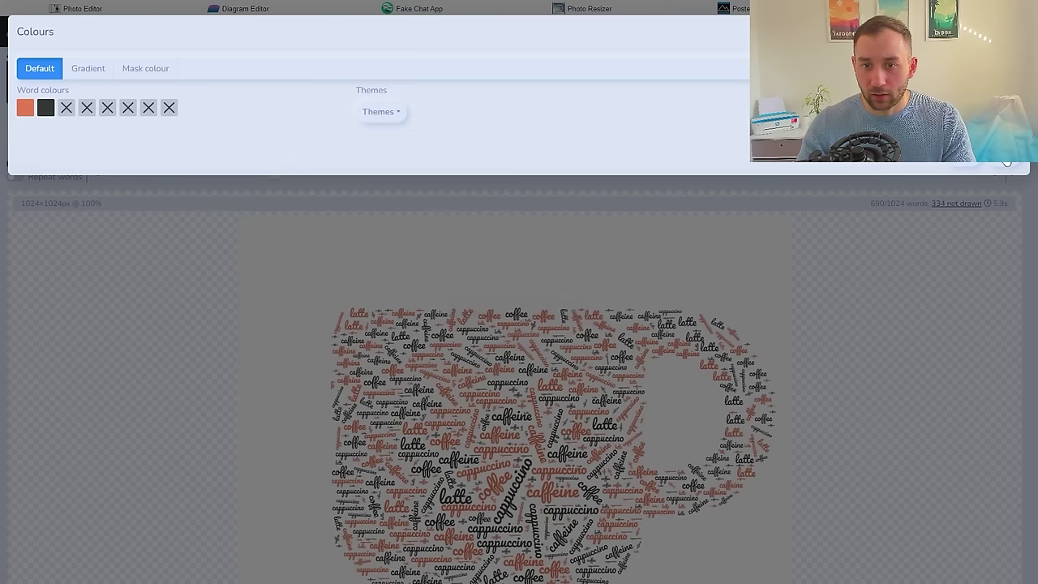
key(Escape)
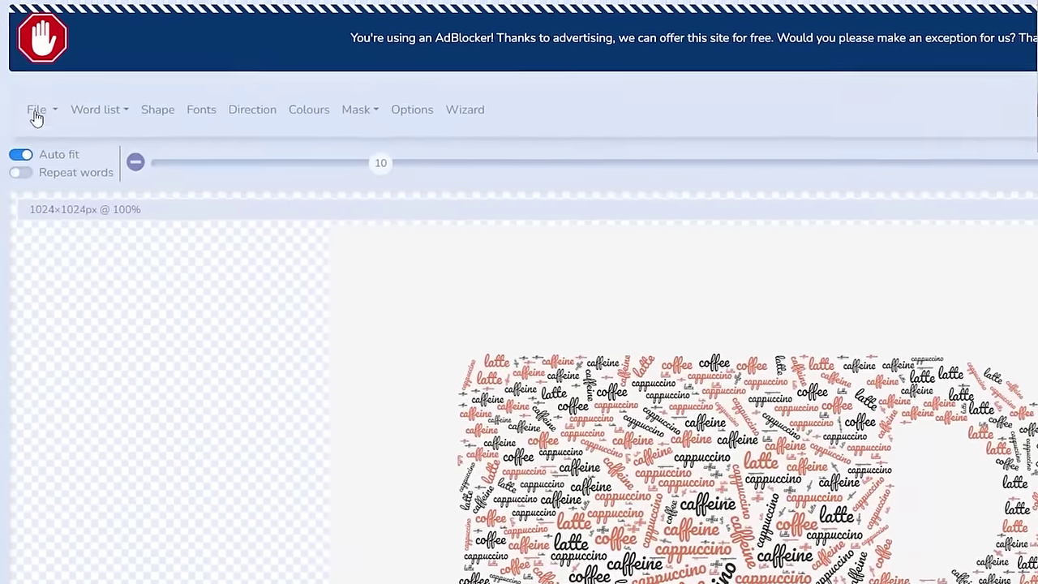
- Set the word cloud background colour to fully transparent and apply it
click(26, 135)
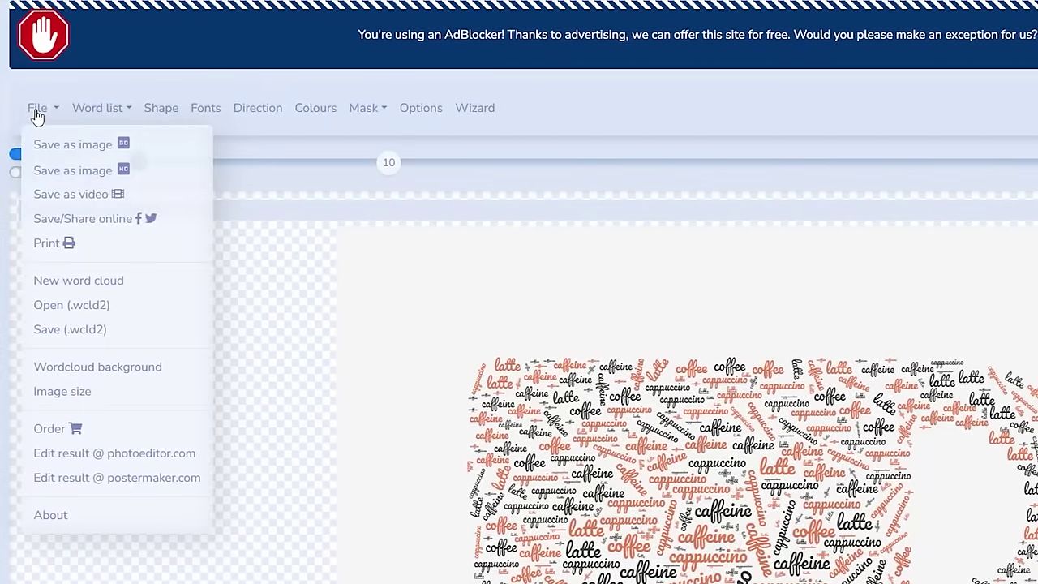
click(96, 369)
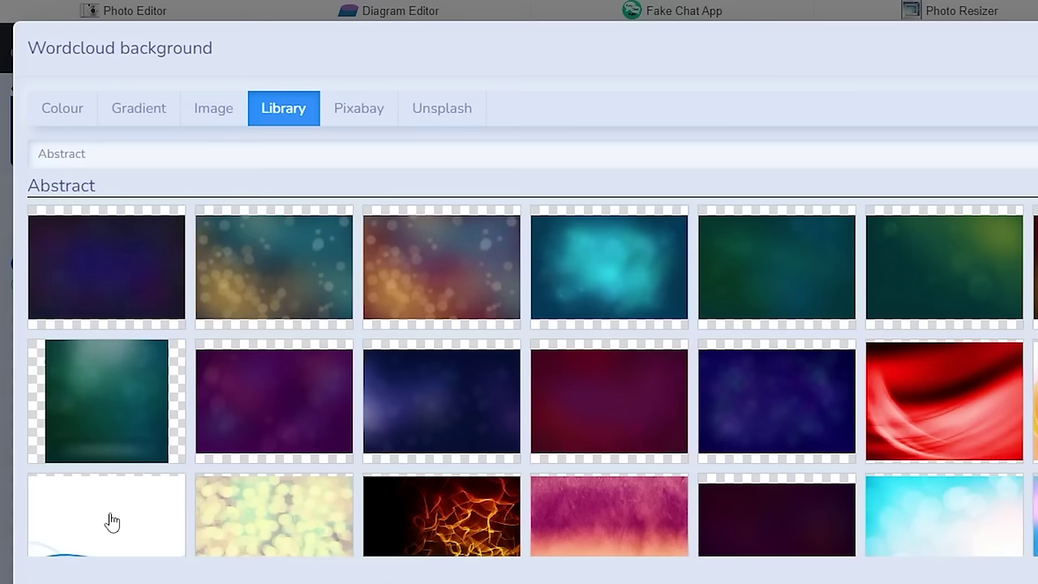
click(64, 115)
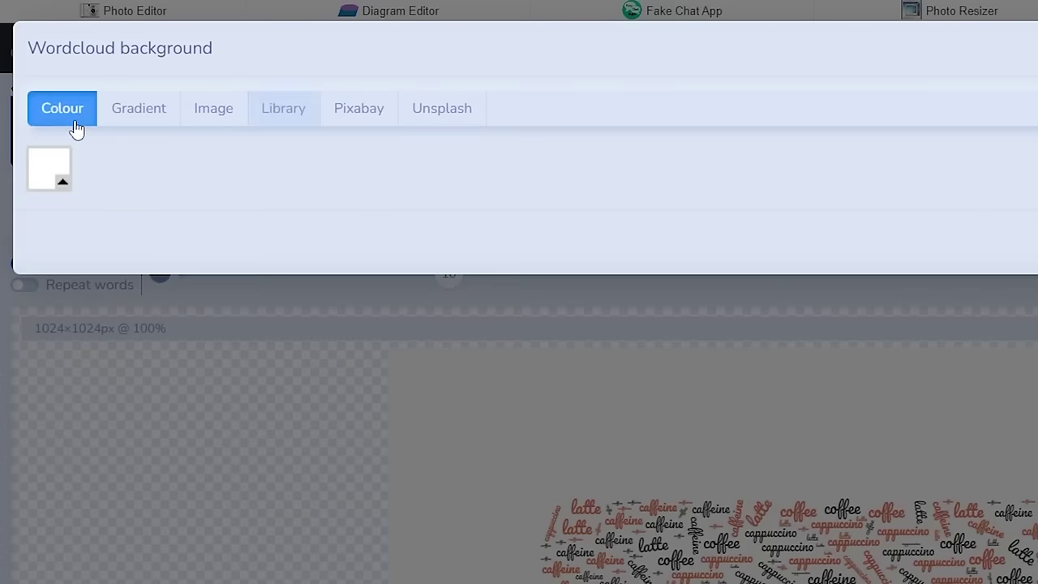
click(58, 174)
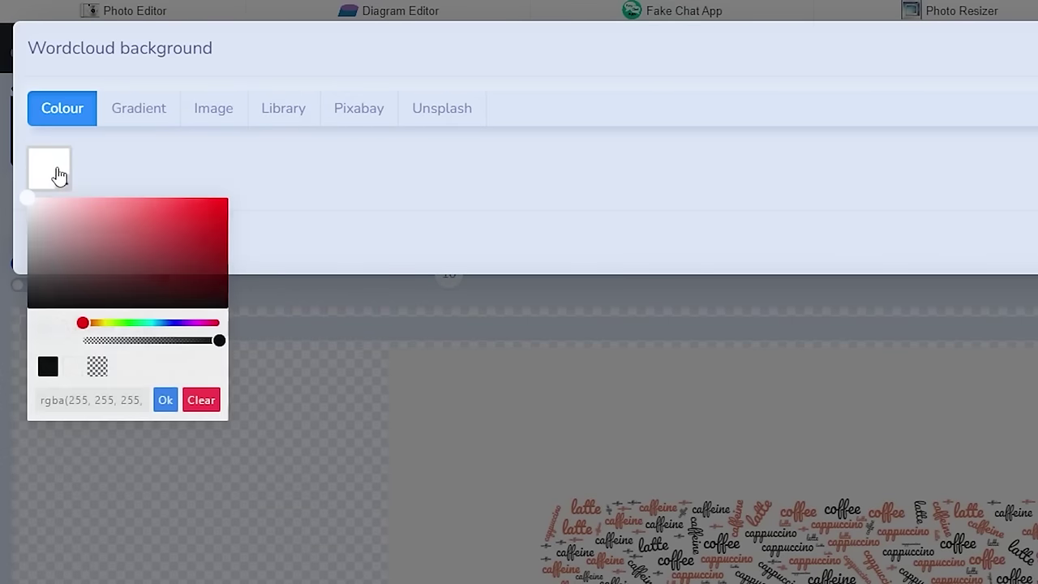
click(98, 370)
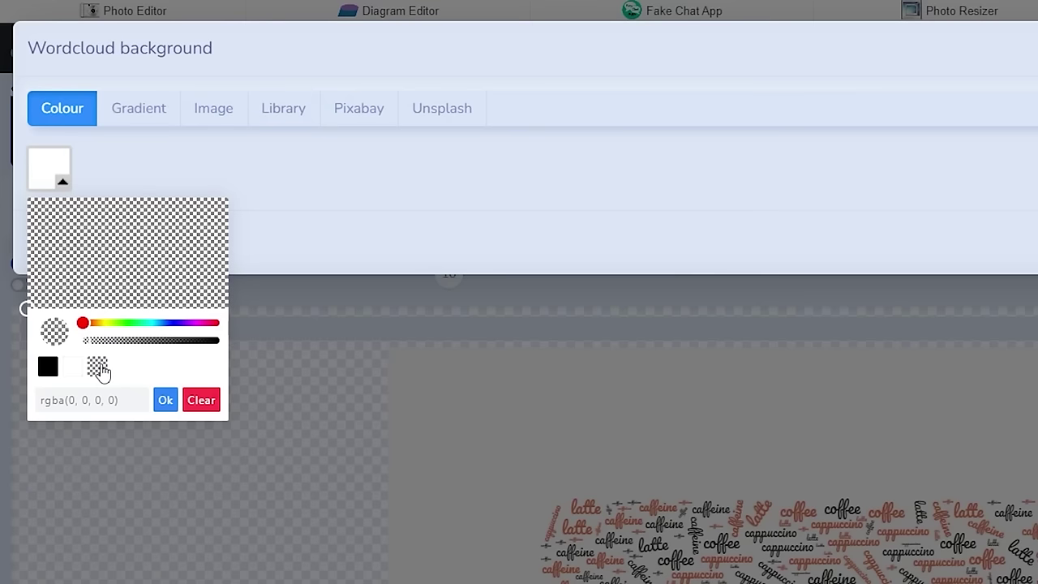
click(165, 401)
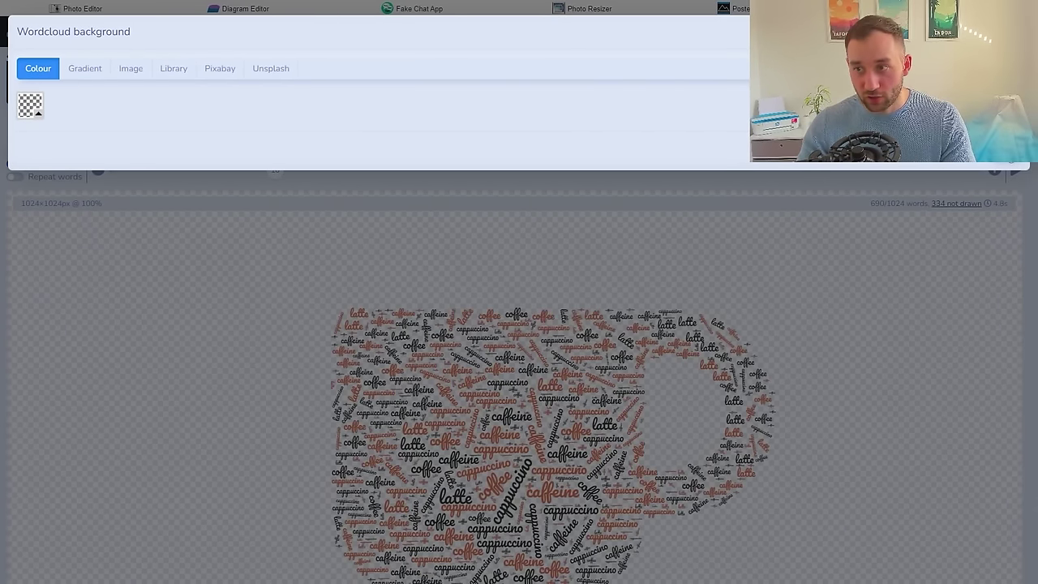
click(572, 144)
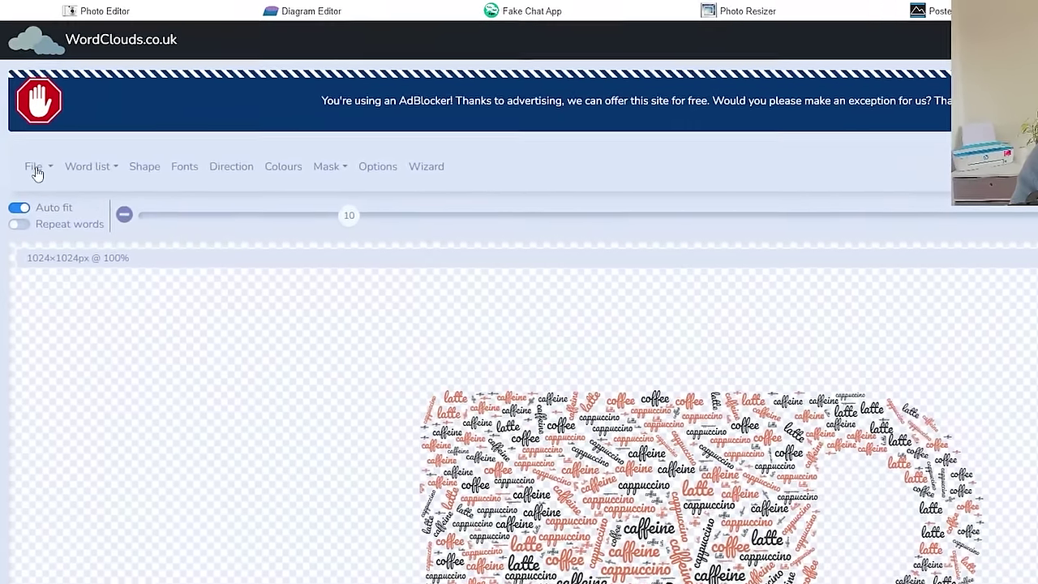
- Set up an HD image export of the word cloud named wordcloud, comparing the PNG file type before choosing SVG
click(27, 132)
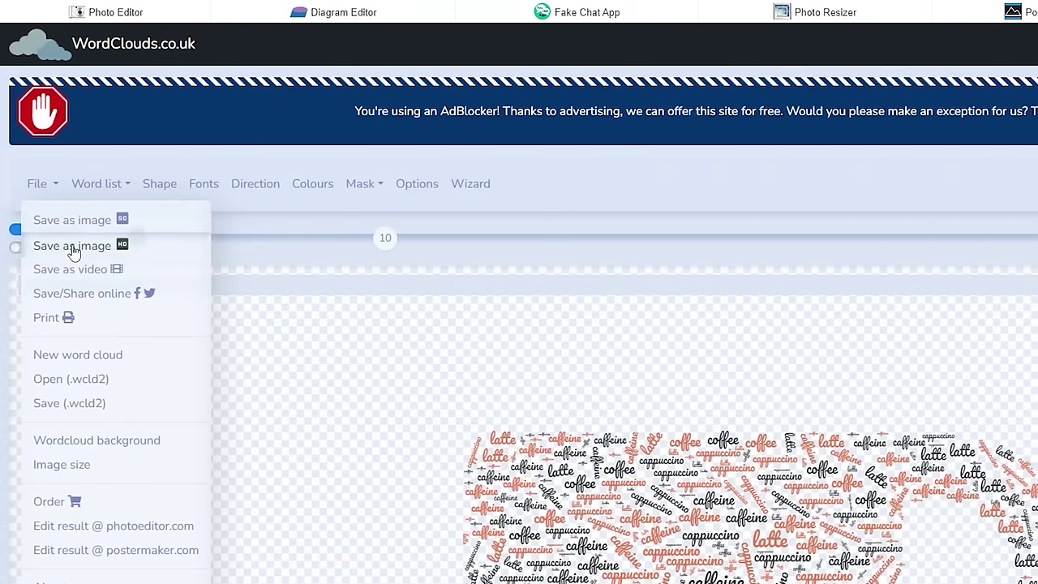
click(88, 251)
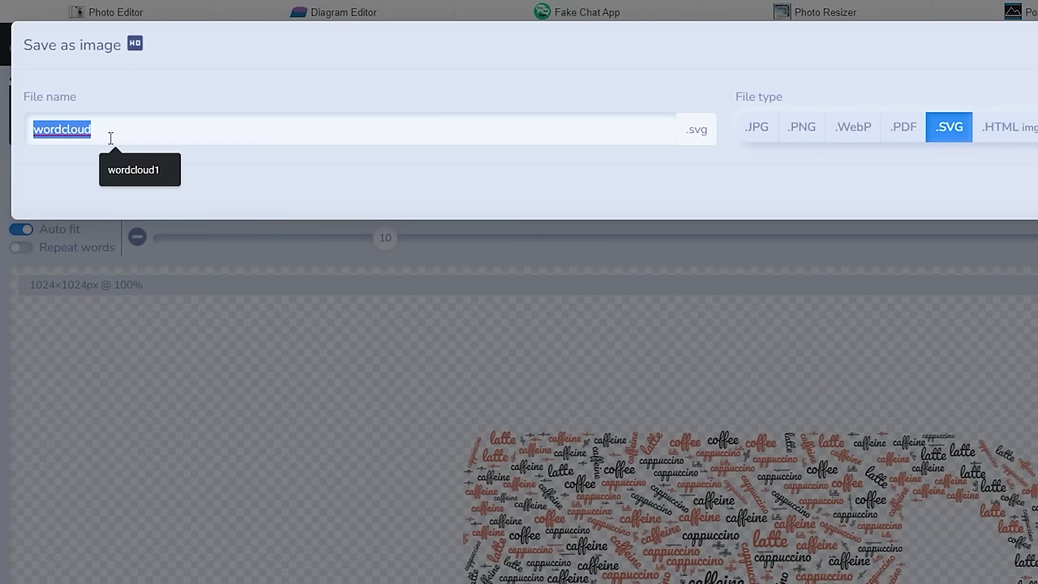
drag(108, 134, 38, 133)
click(57, 154)
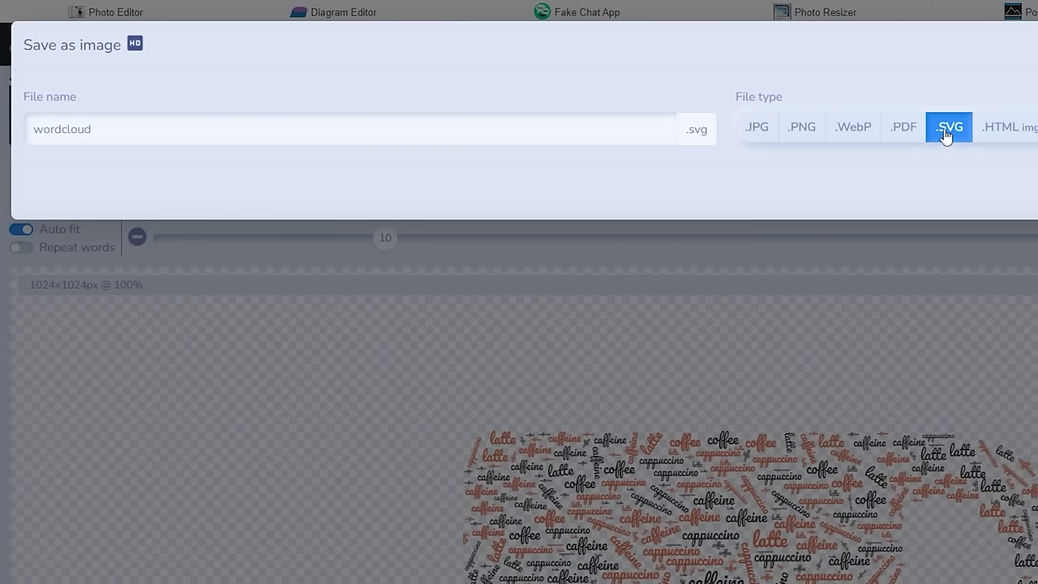
click(803, 132)
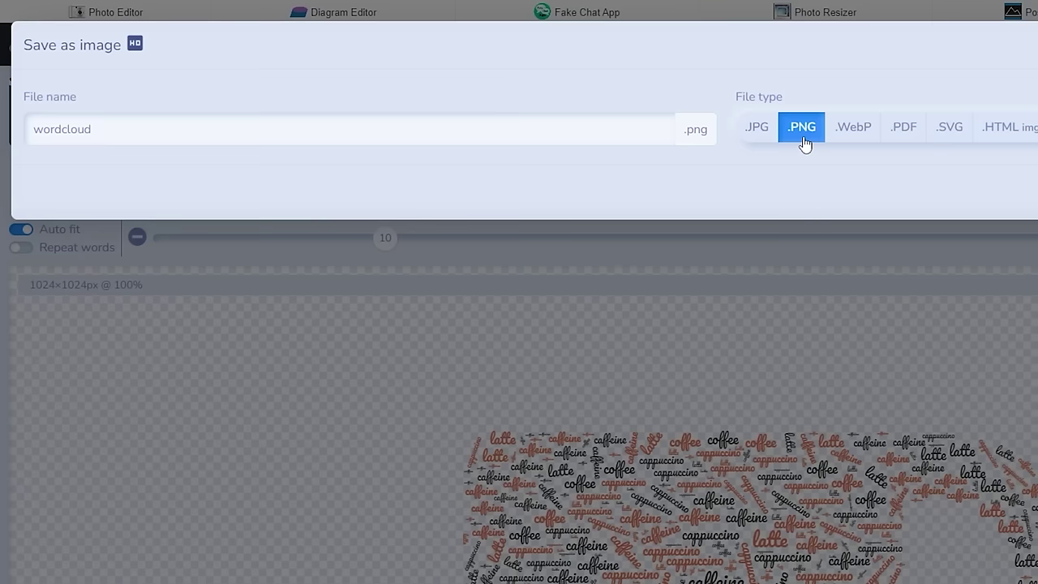
click(945, 136)
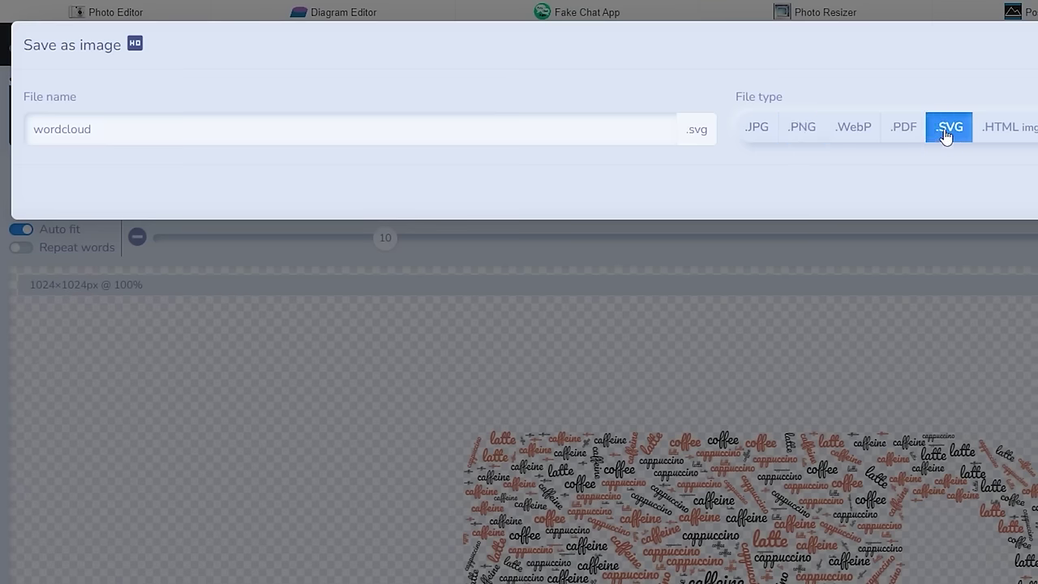
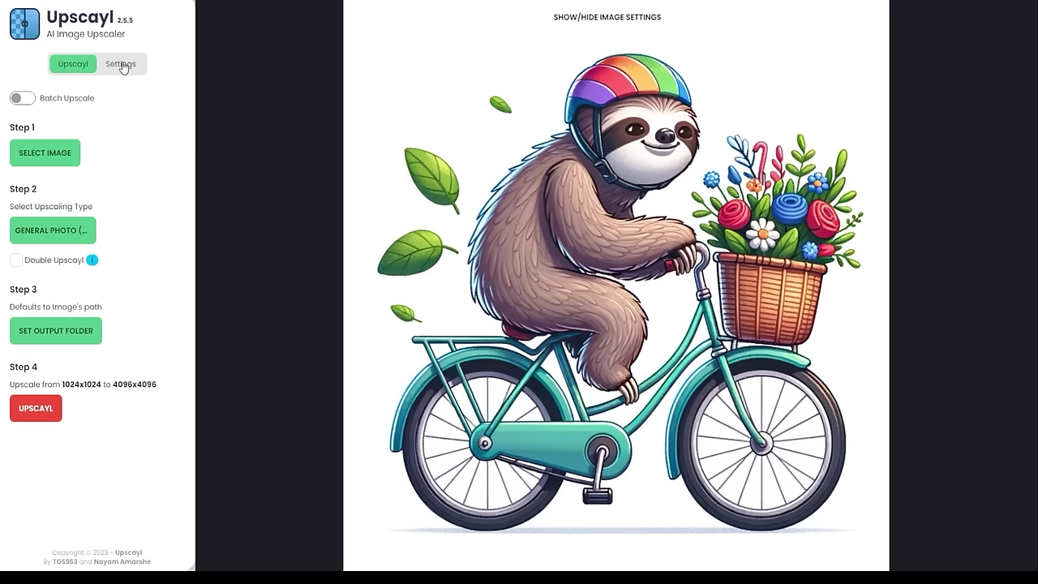
- In Upscayl, review the settings and upscale the sloth-on-bicycle image from 1024x1024 to 4096x4096 with the General Photo type
click(121, 64)
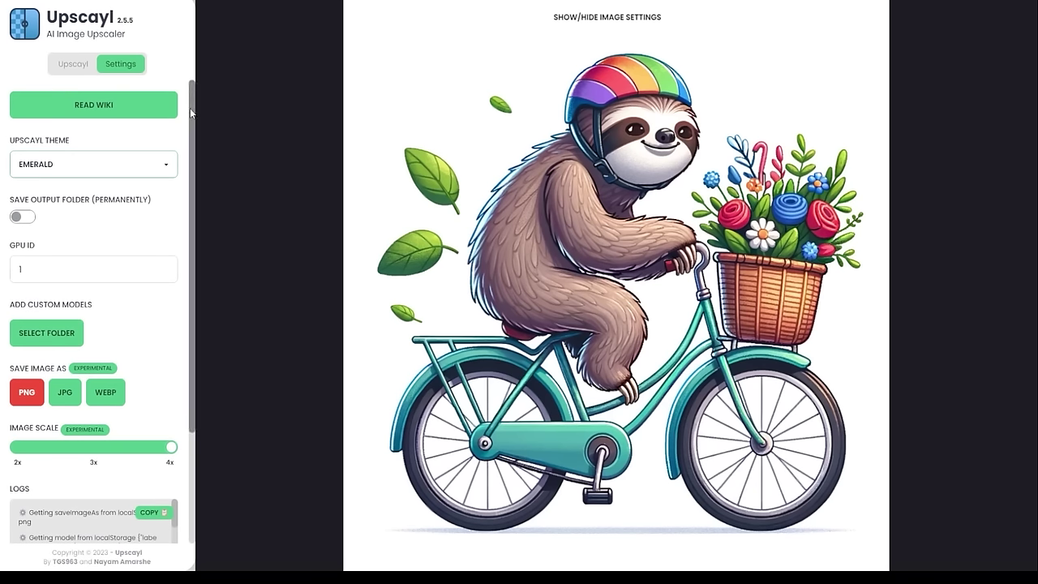
drag(190, 108, 187, 234)
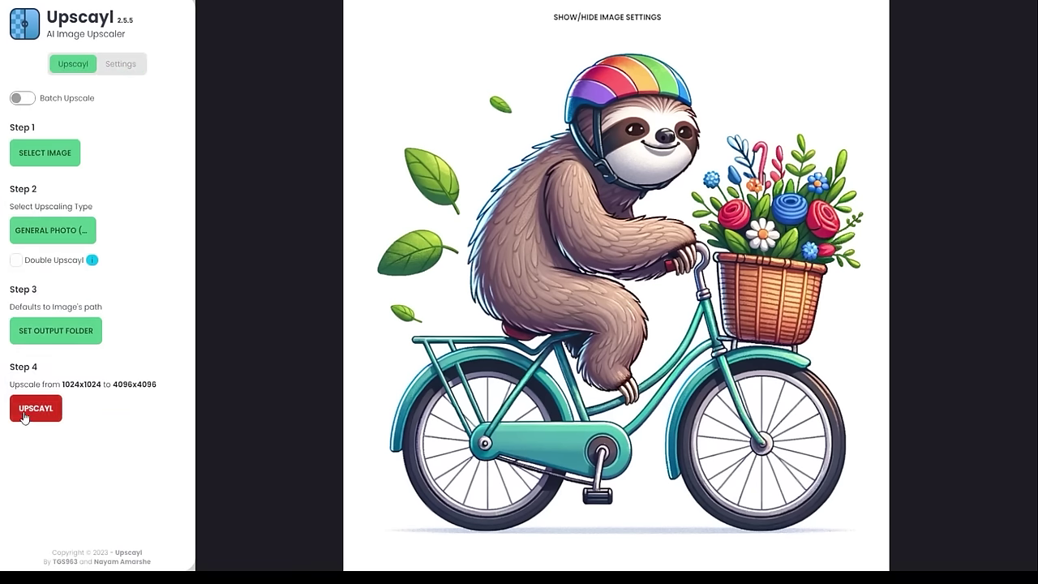
click(23, 414)
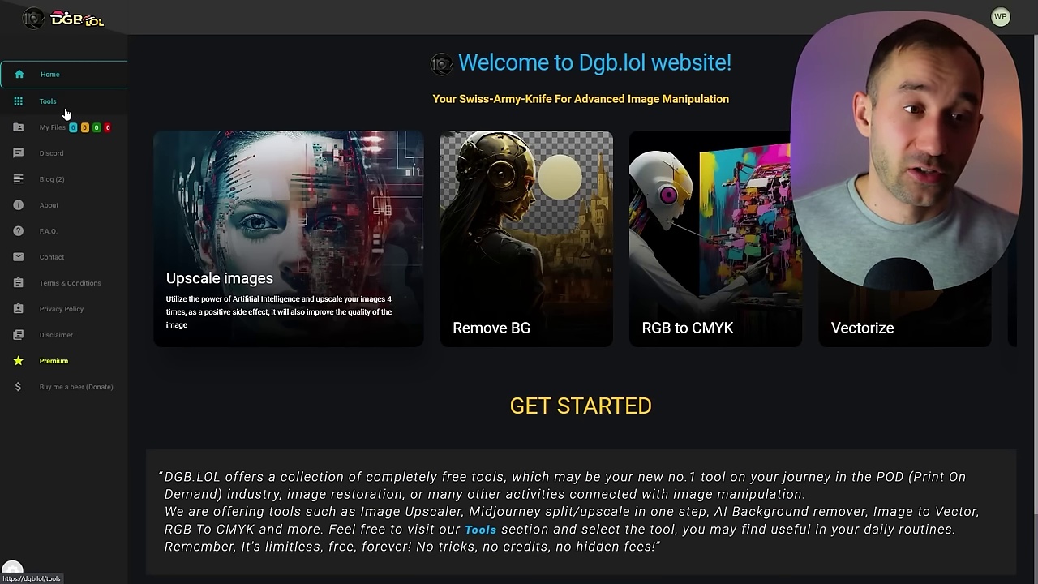
- On the DGB.LOL website, examine the full list of available image tools with their functions, bulk modes and waiting times
click(65, 110)
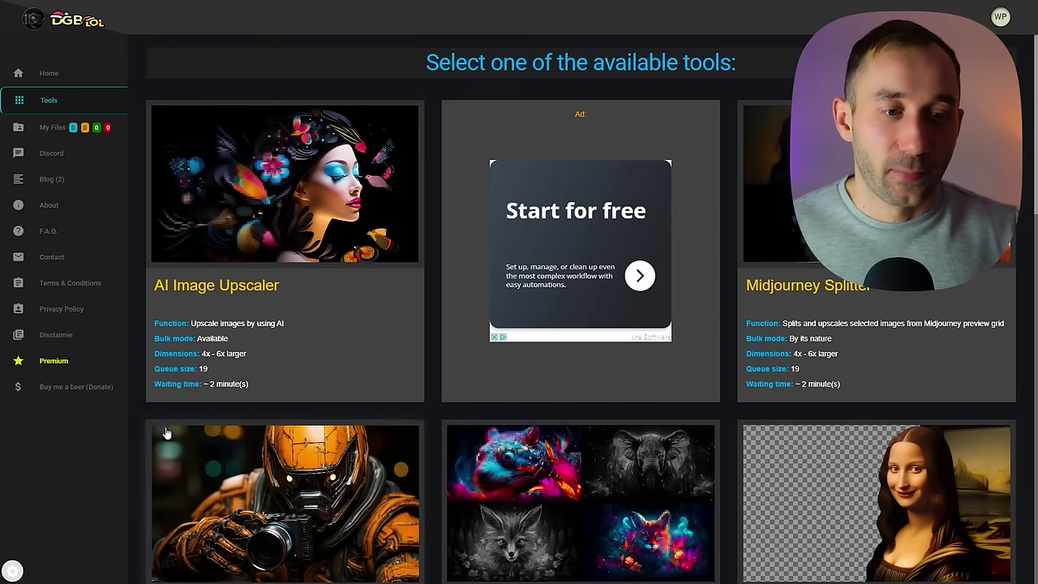
scroll(258, 403, down, 2)
scroll(260, 403, down, 1)
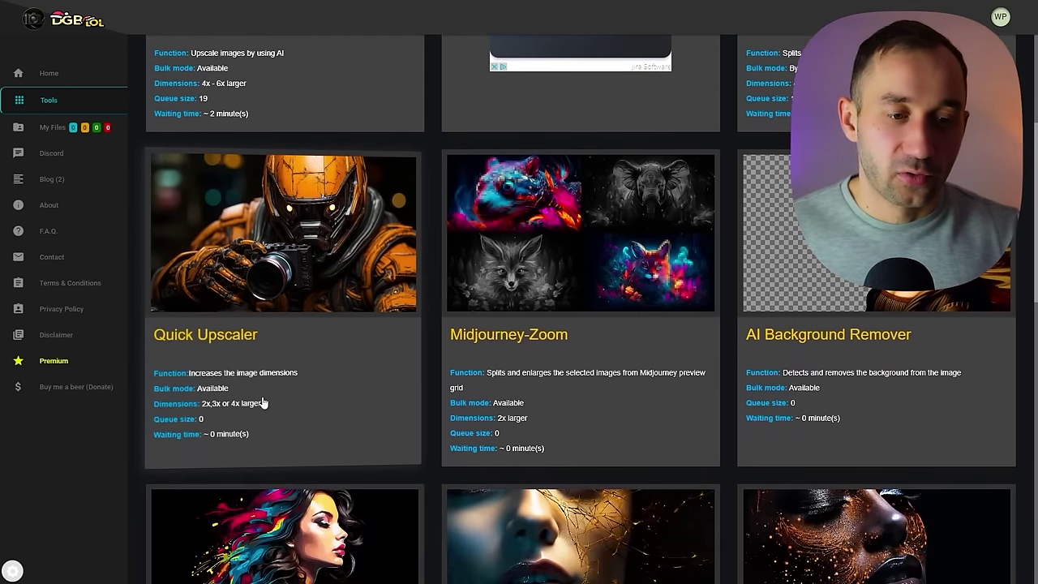
scroll(238, 282, up, 4)
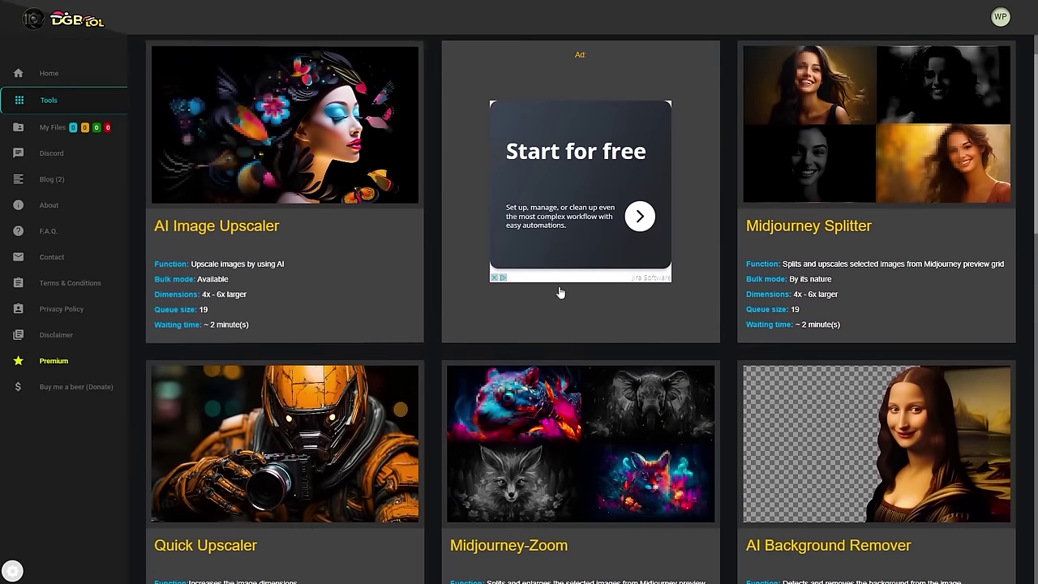
scroll(559, 292, down, 3)
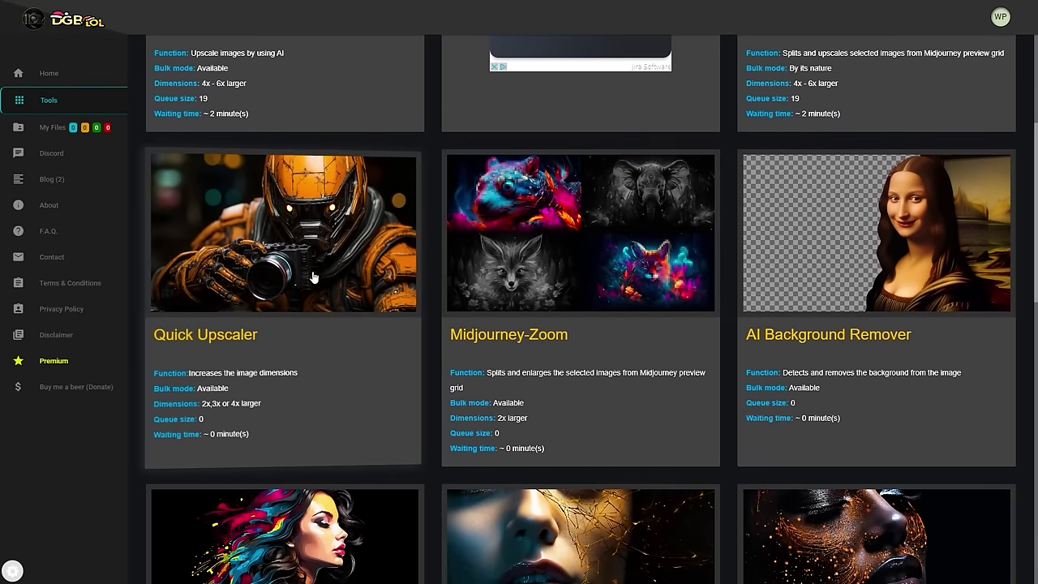
scroll(894, 272, down, 1)
scroll(895, 272, down, 2)
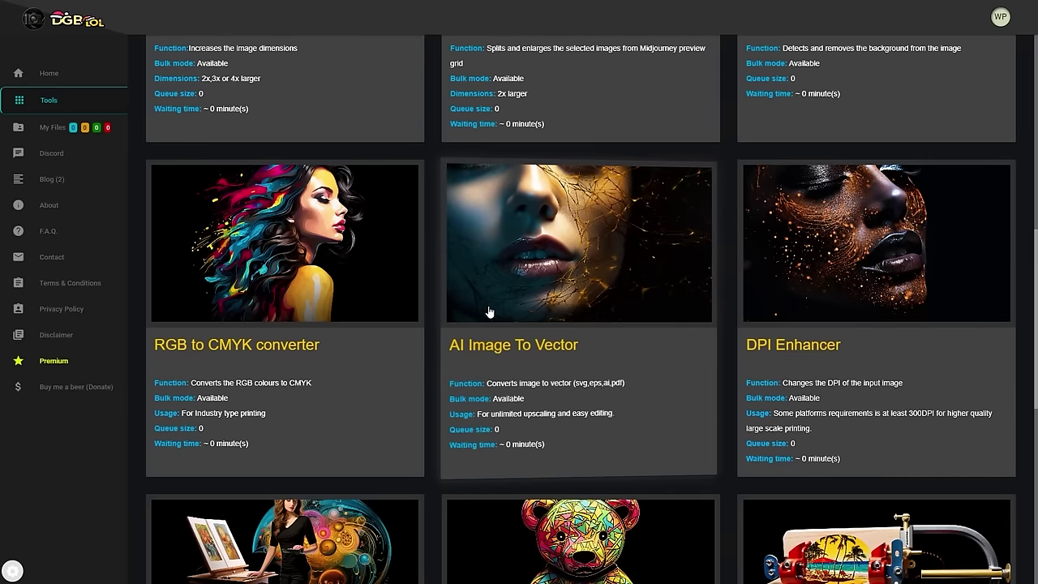
scroll(588, 284, down, 2)
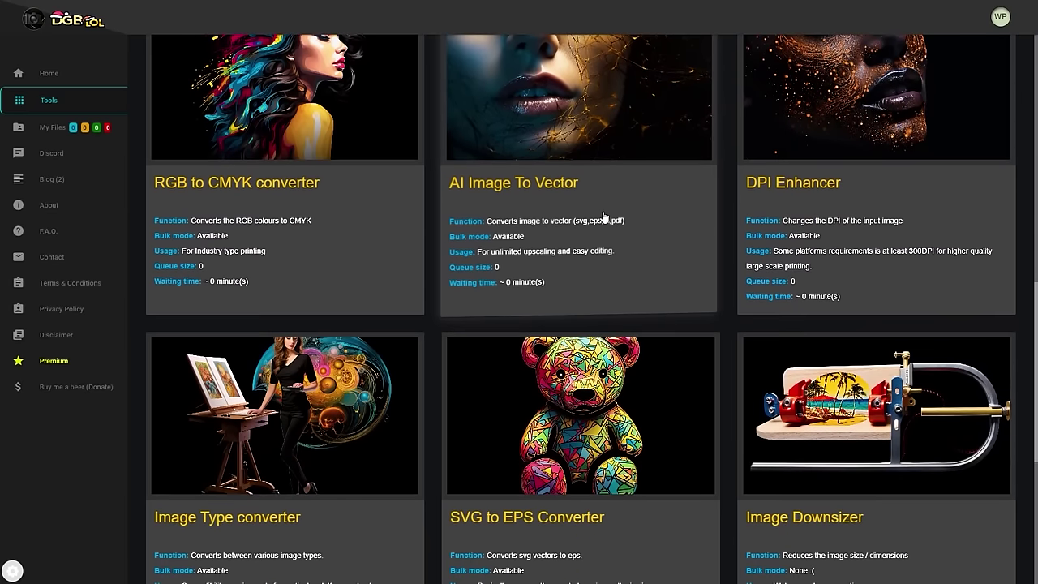
scroll(846, 157, down, 1)
scroll(492, 308, down, 1)
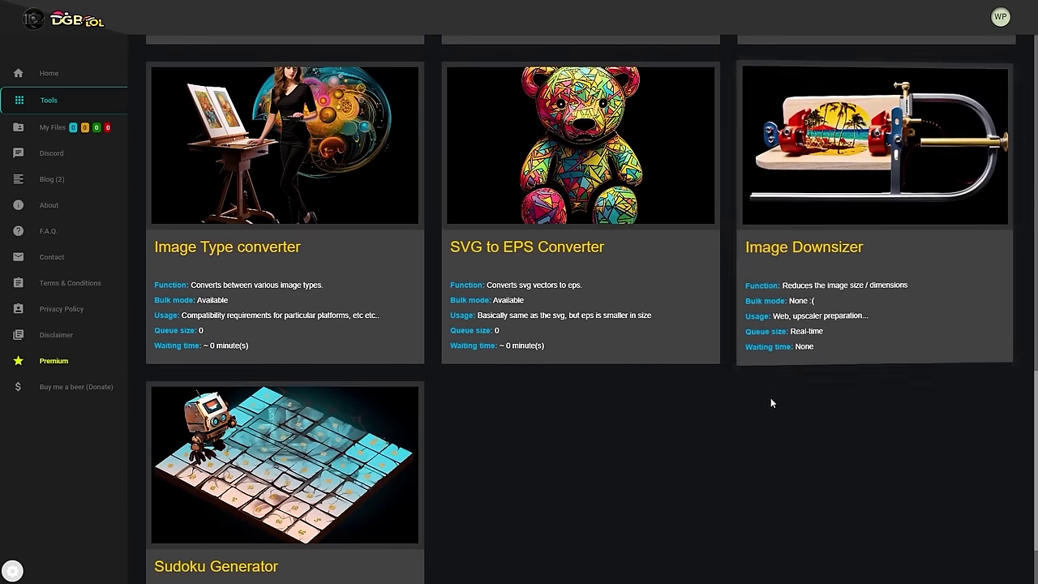
scroll(735, 450, up, 5)
scroll(734, 451, up, 5)
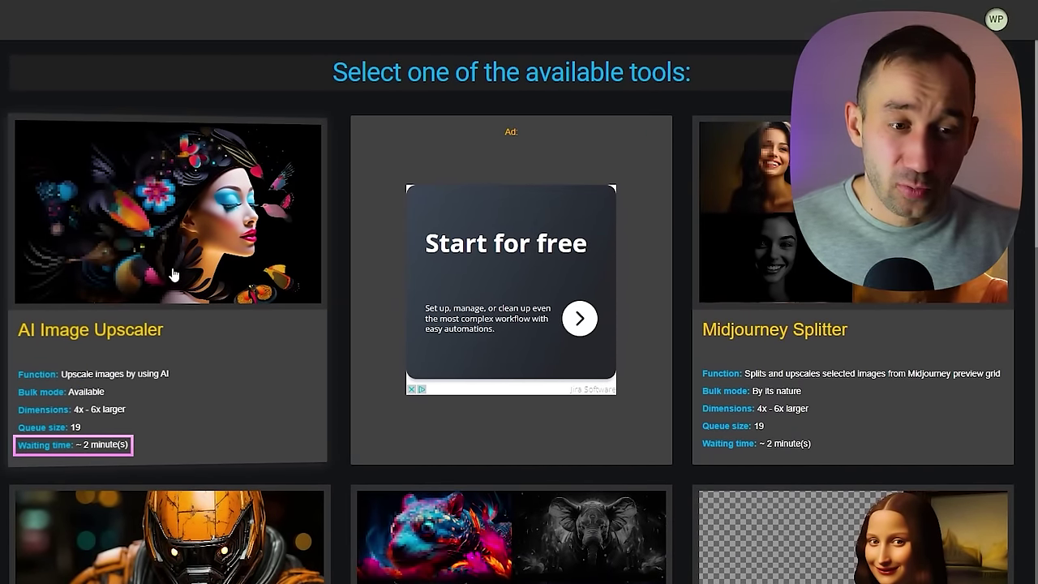
- Upload a batch of design images to the AI Image Upscaler and submit them with the DGB LOL (Sharp) 6x model
click(184, 216)
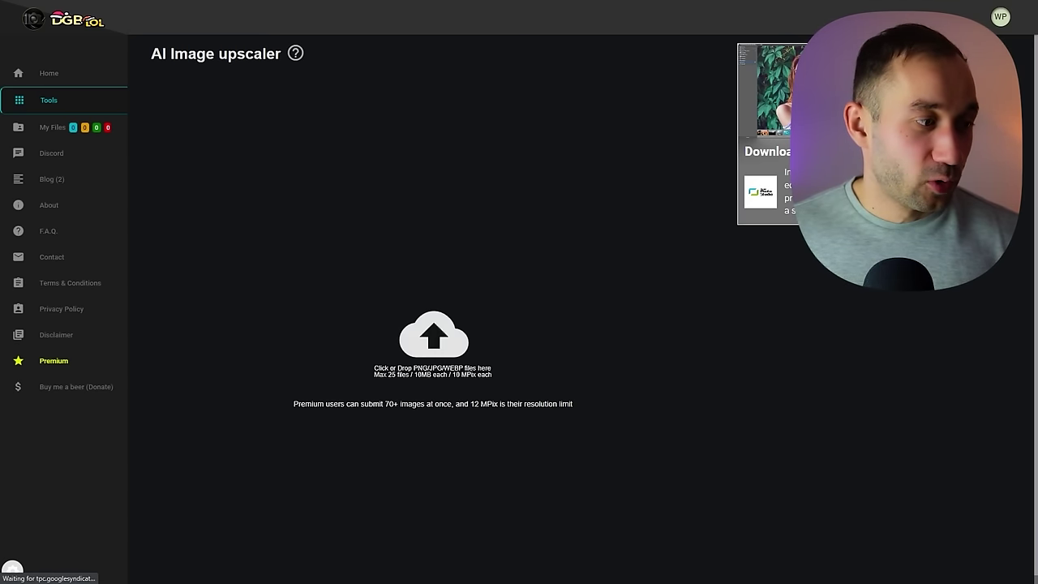
drag(436, 583, 401, 243)
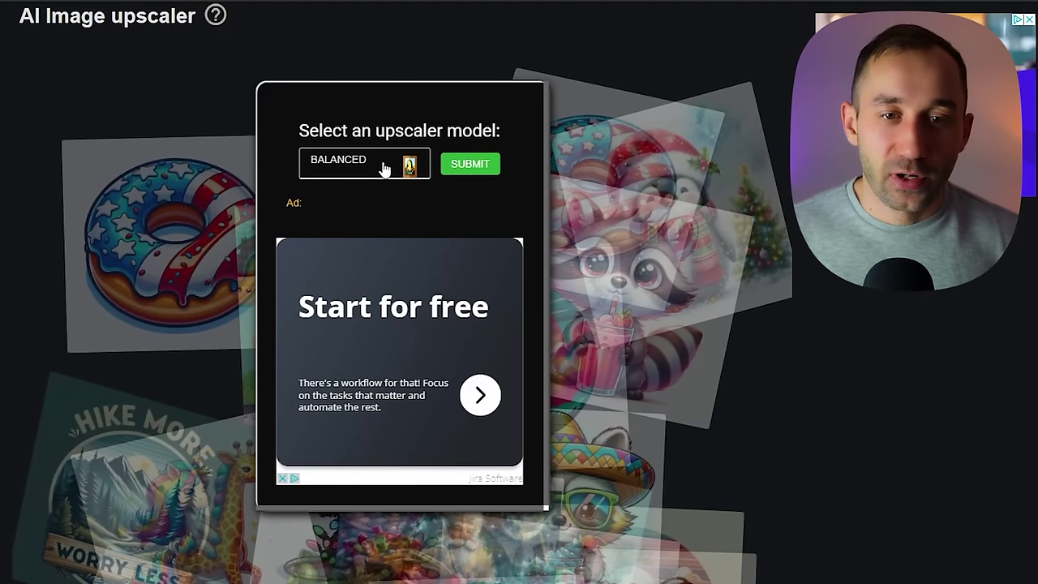
click(386, 168)
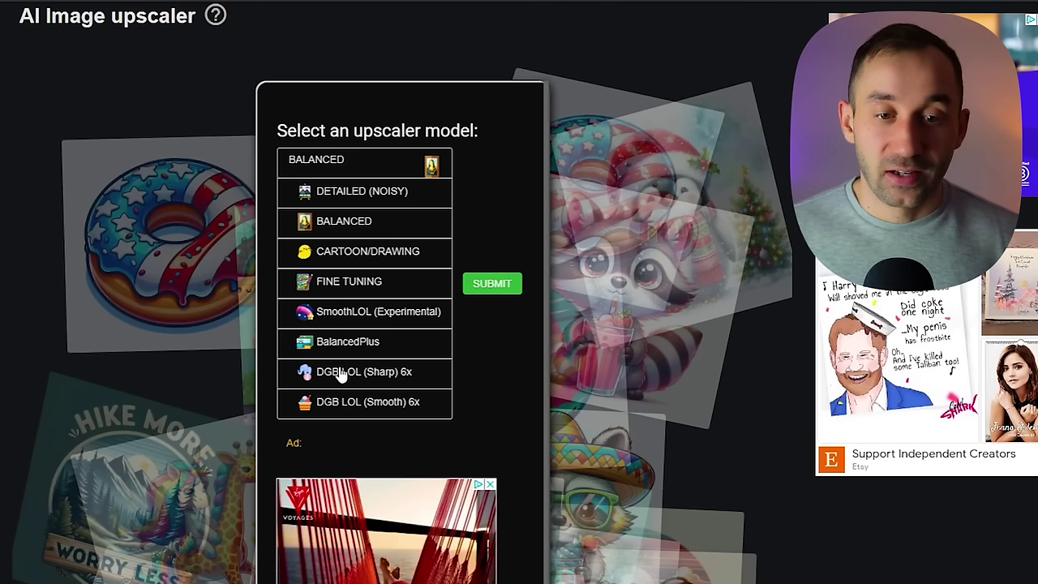
click(394, 375)
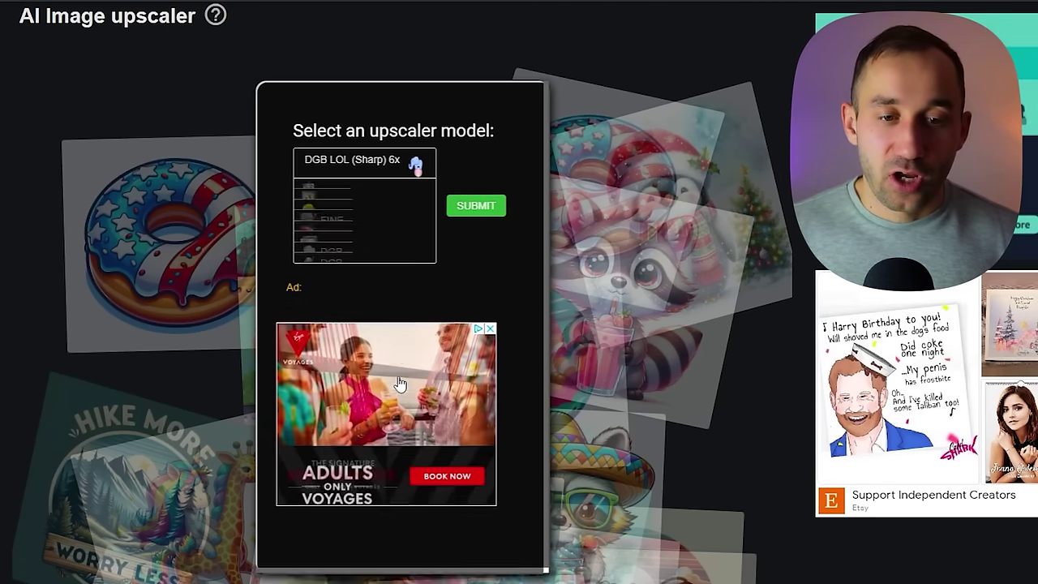
click(478, 169)
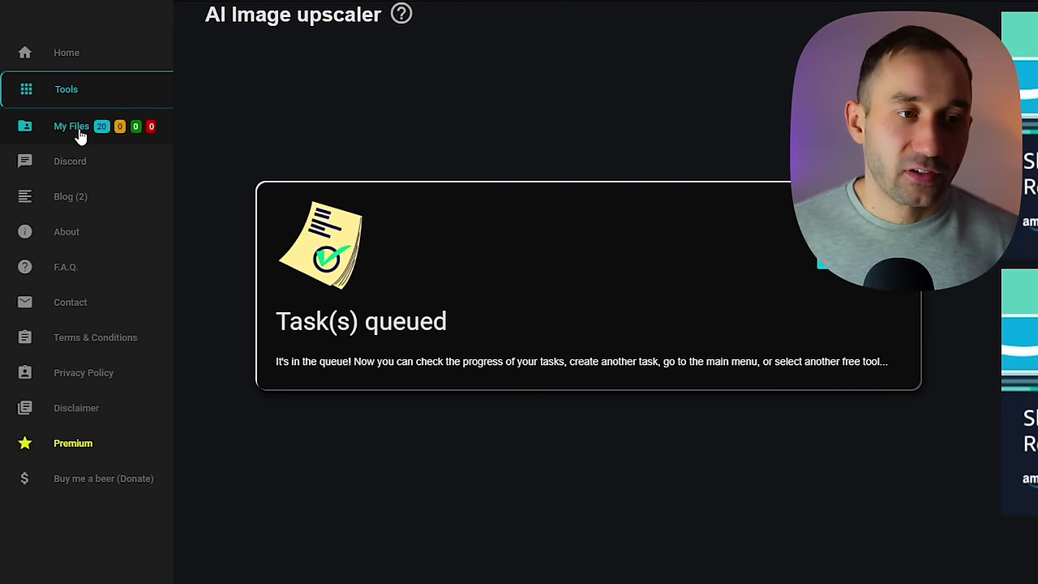
- Check the queue status and waiting times of the submitted upscale tasks in My Files
click(80, 135)
scroll(518, 227, down, 2)
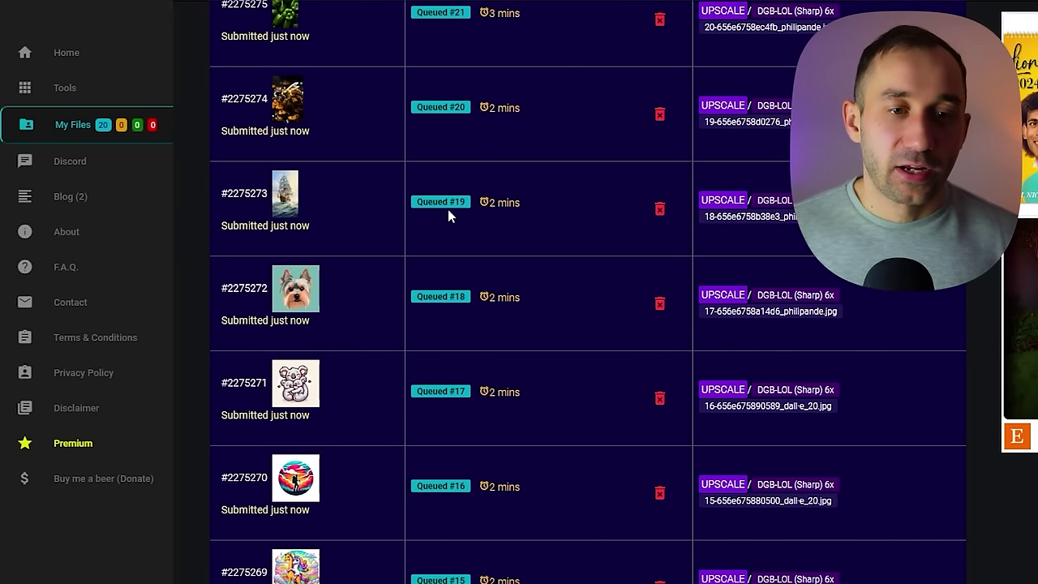
scroll(454, 219, up, 2)
scroll(472, 245, down, 10)
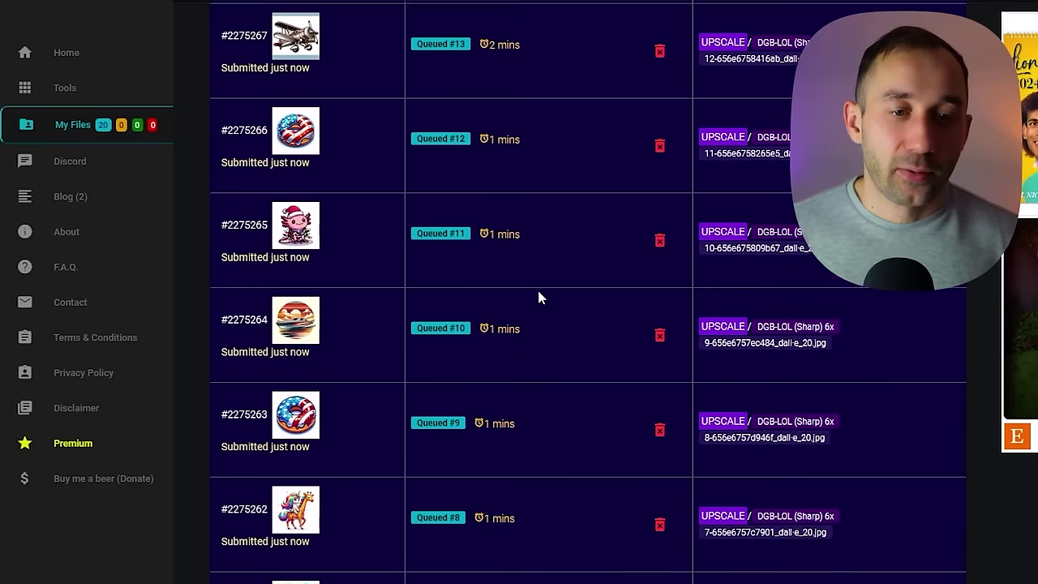
scroll(537, 296, down, 2)
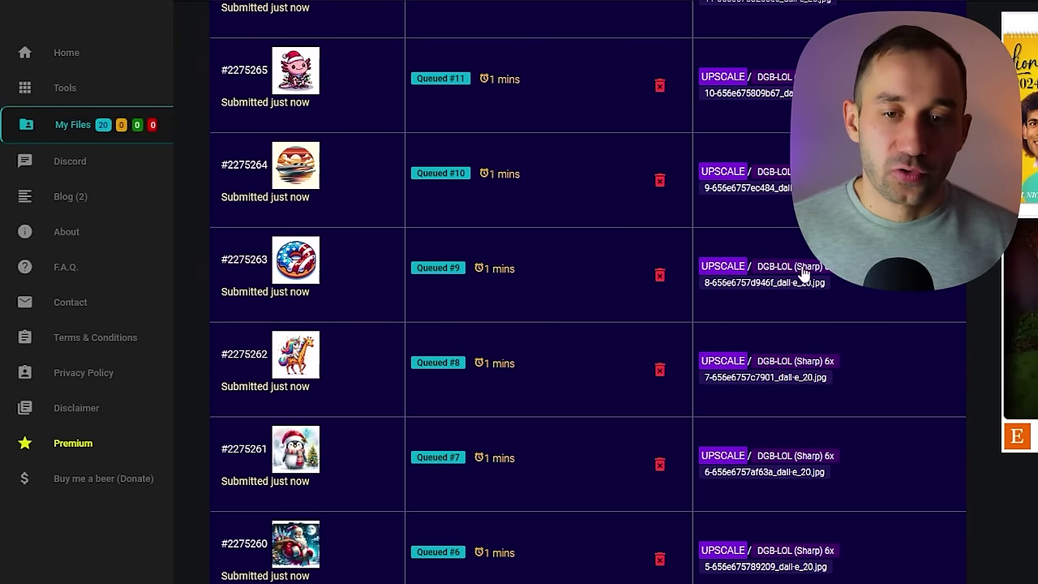
scroll(790, 300, up, 12)
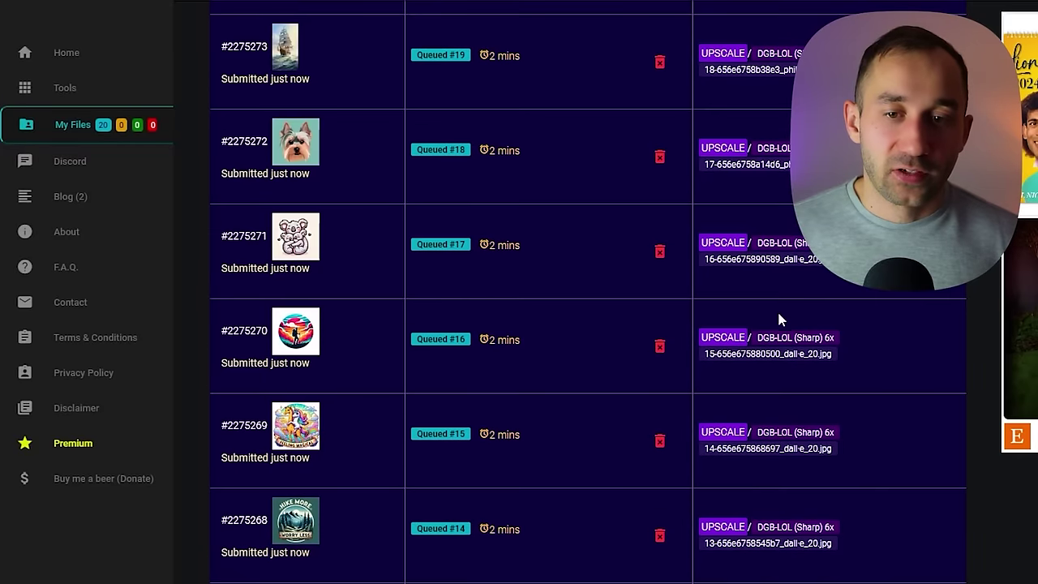
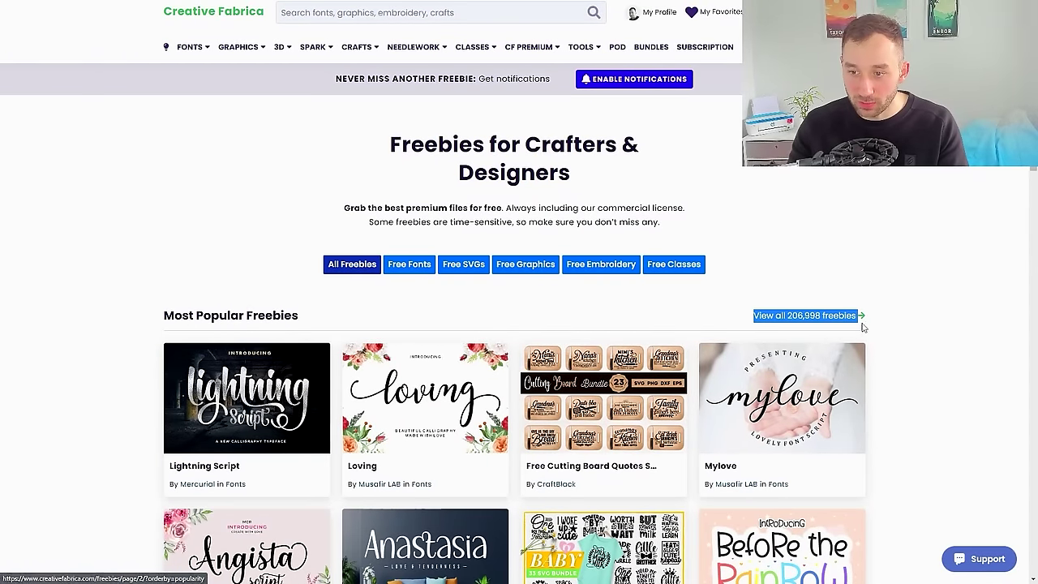
- On the Creative Fabrica website, look over the most popular freebies for crafters and designers
click(898, 322)
scroll(348, 284, down, 1)
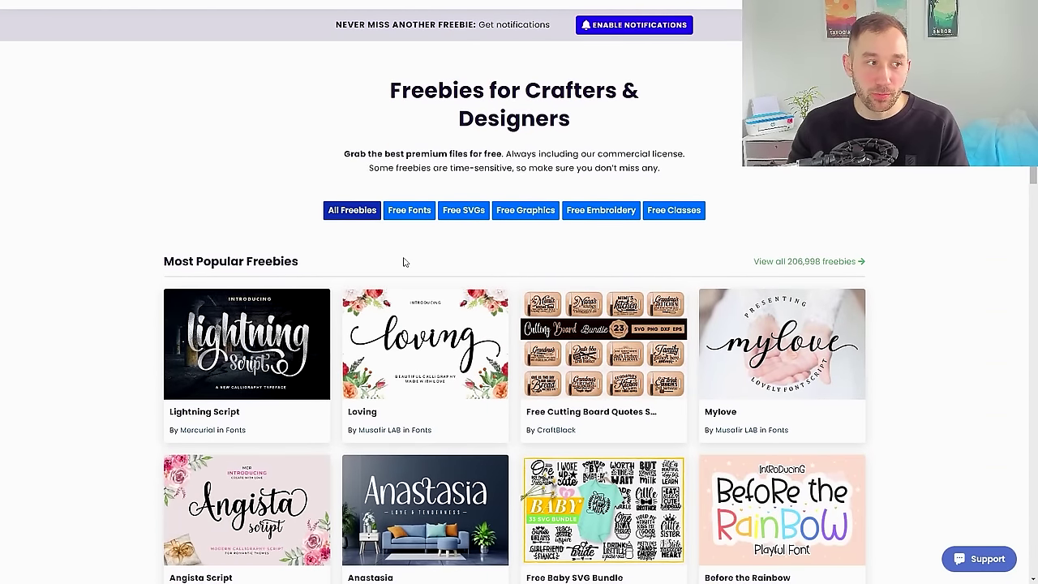
- Look through the fonts, SVG bundles and clipart in the Most Popular Freebies section, down to the Rainbow Brush Strokes clipart
scroll(403, 263, down, 2)
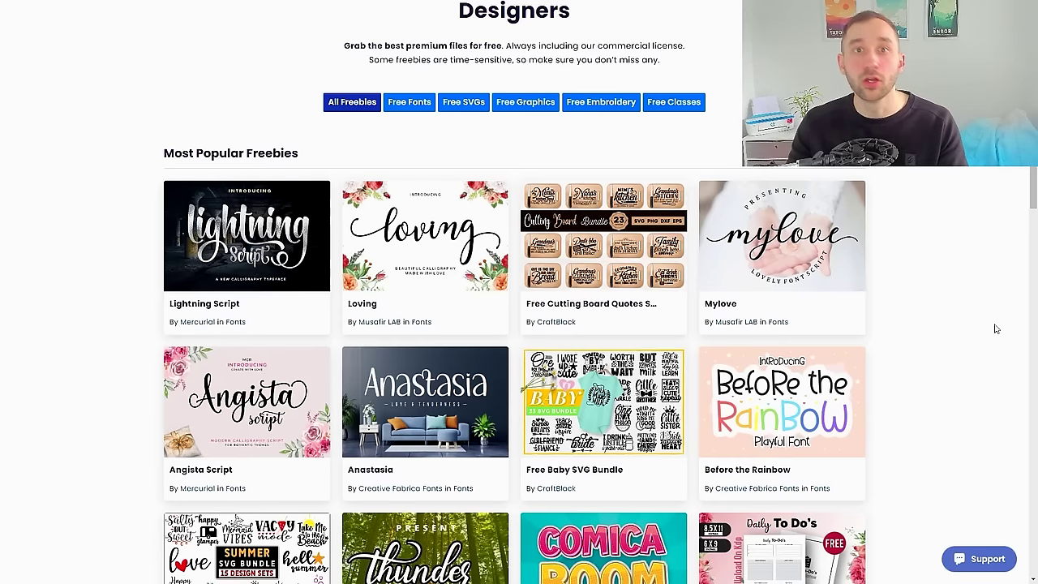
scroll(723, 315, down, 2)
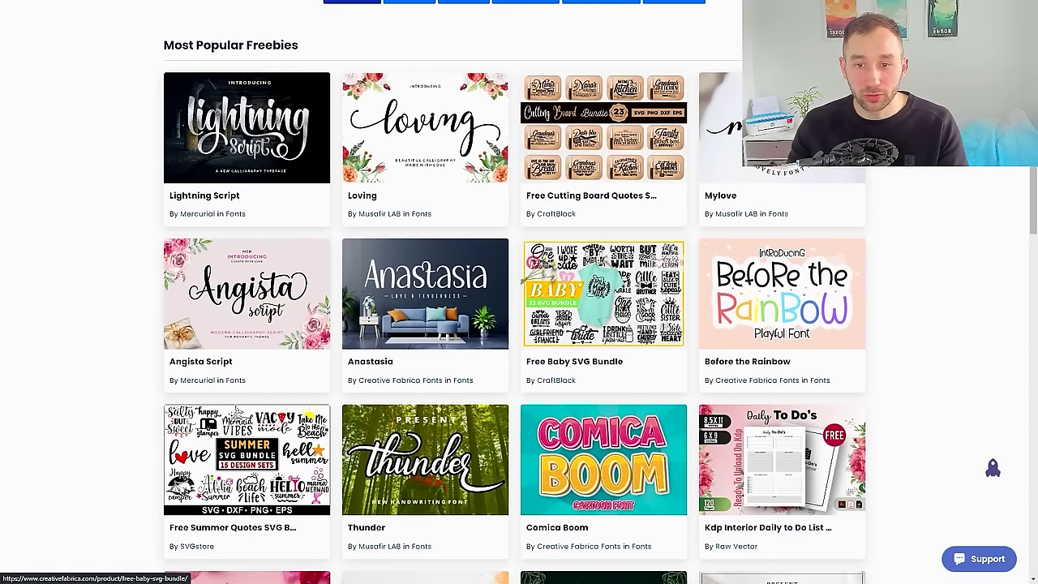
scroll(269, 493, down, 1)
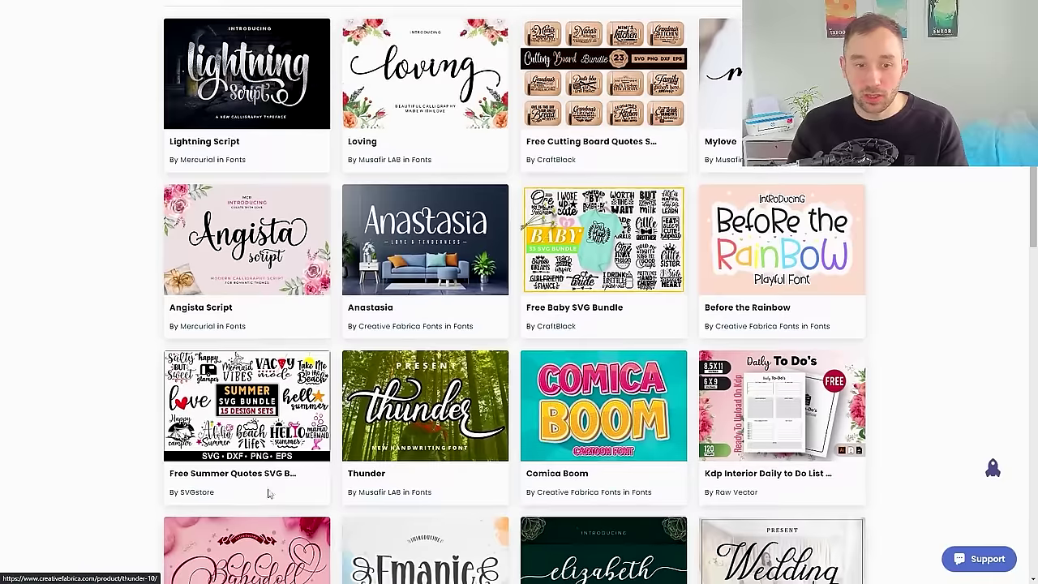
scroll(327, 435, down, 1)
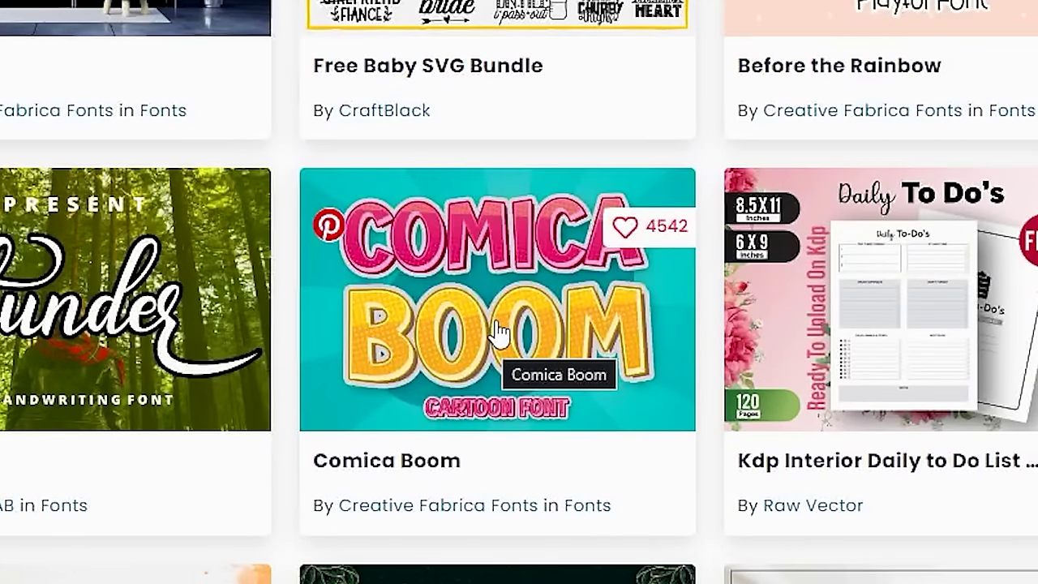
scroll(591, 371, down, 2)
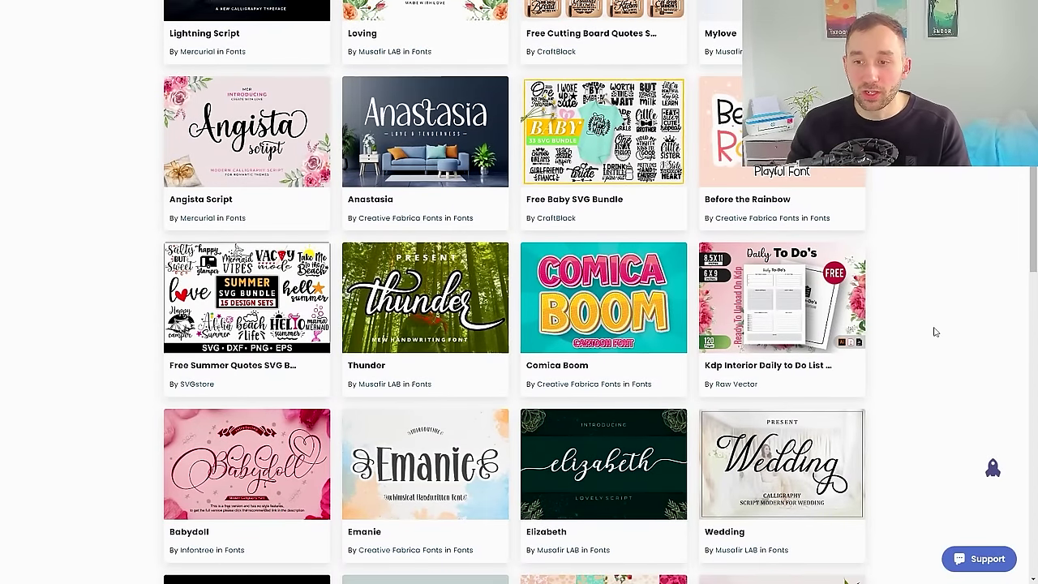
scroll(934, 332, down, 2)
scroll(934, 332, down, 3)
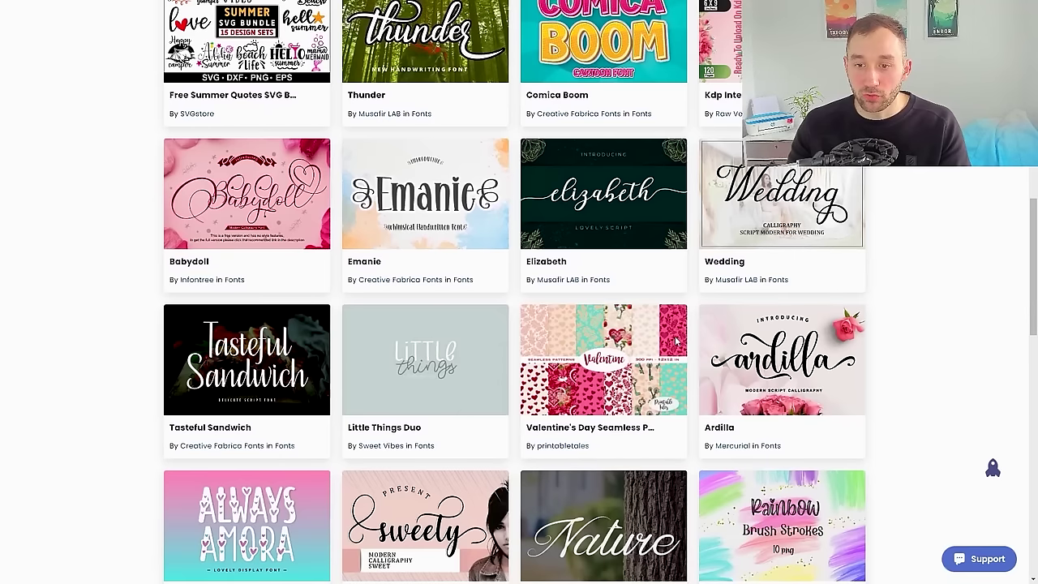
scroll(638, 357, down, 3)
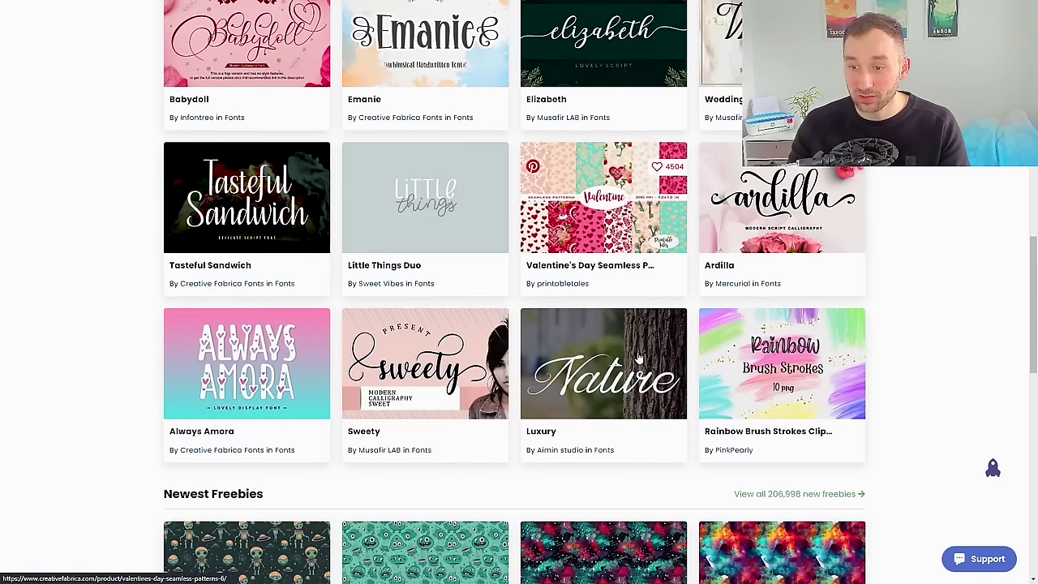
mouse_move(843, 377)
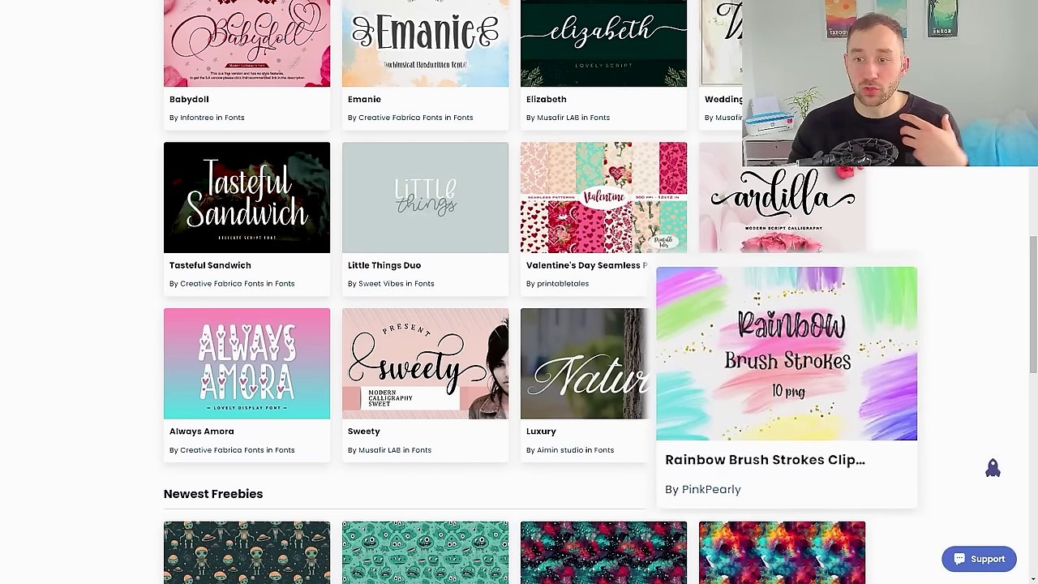
- Look over the patterns and SVG designs in the Newest Freebies section down to the end of the page
scroll(899, 351, down, 2)
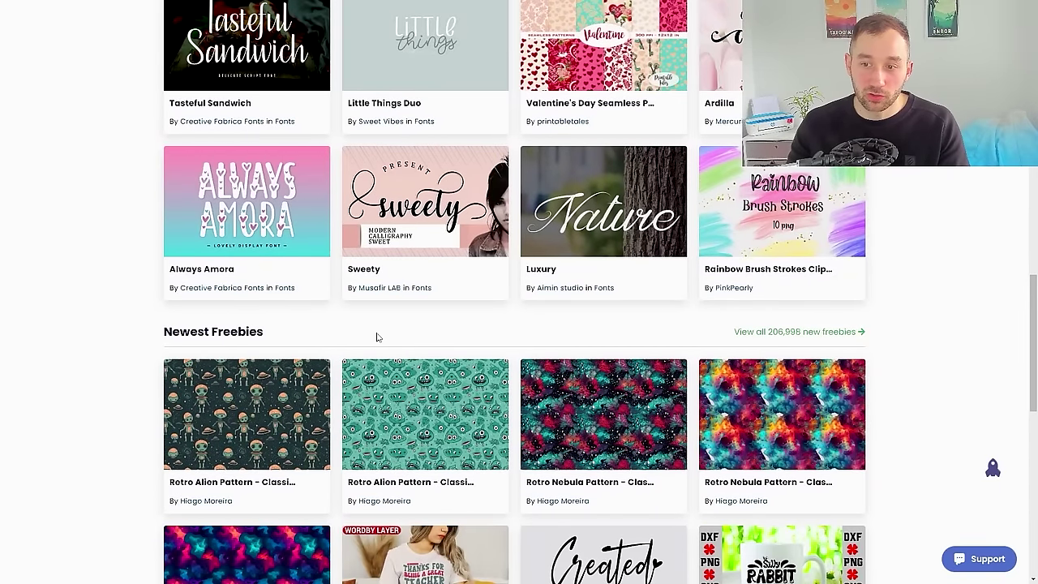
scroll(385, 338, down, 1)
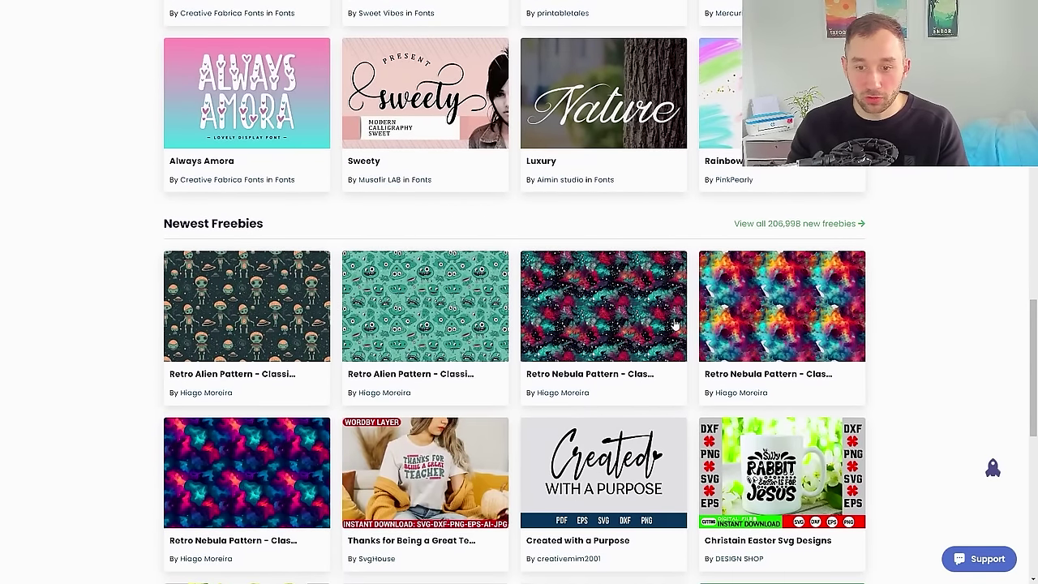
scroll(674, 324, down, 4)
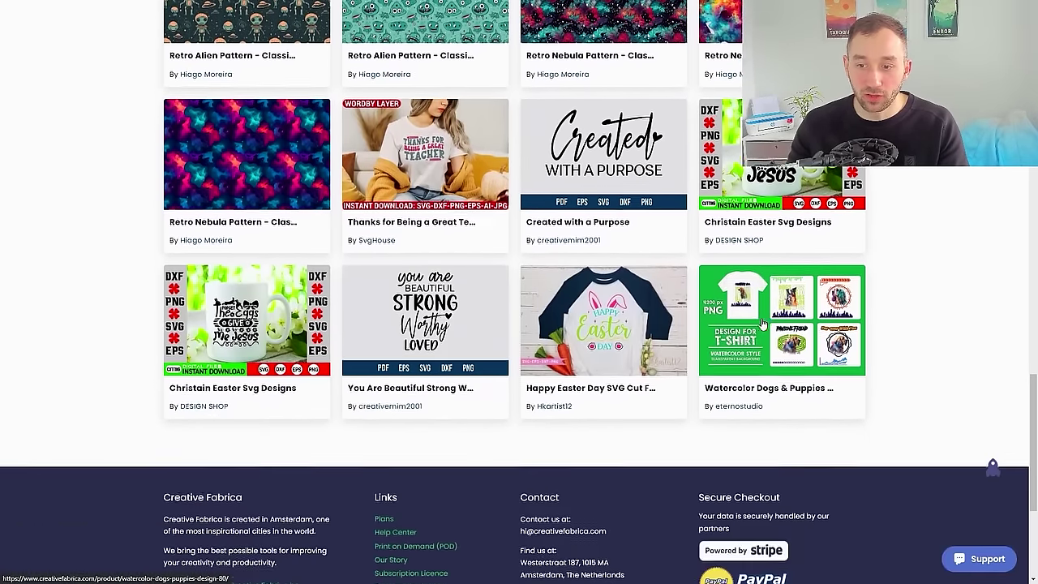
- Show only the Free Fonts category and check its number of results, sorting options and page numbers
click(993, 466)
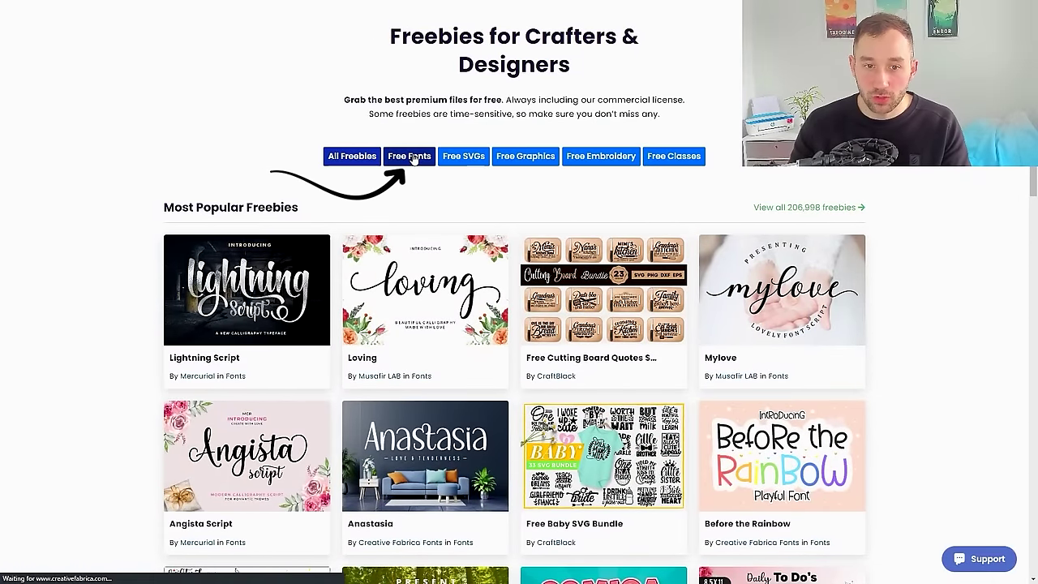
scroll(451, 306, down, 2)
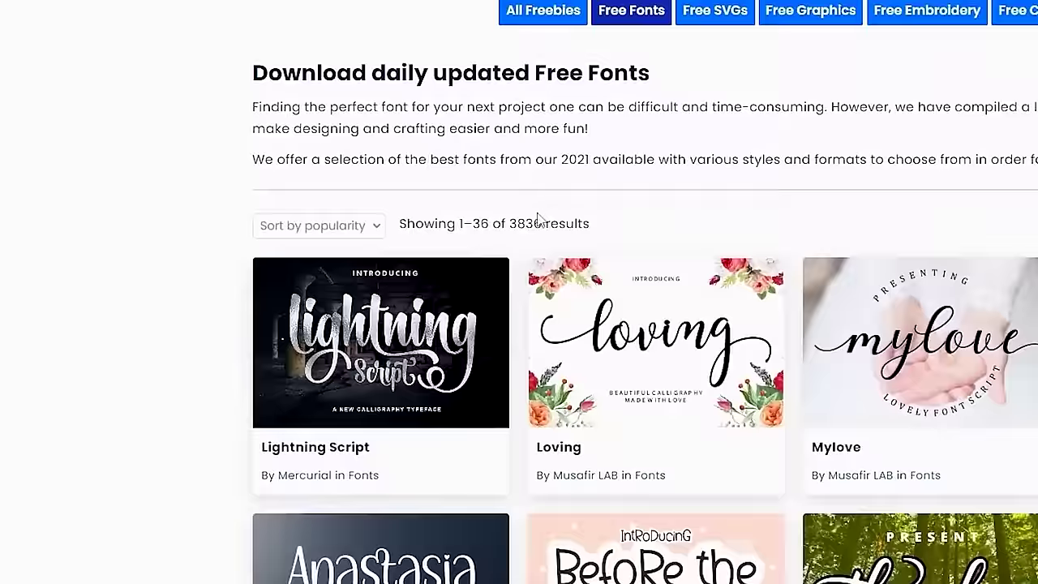
drag(552, 212, 673, 223)
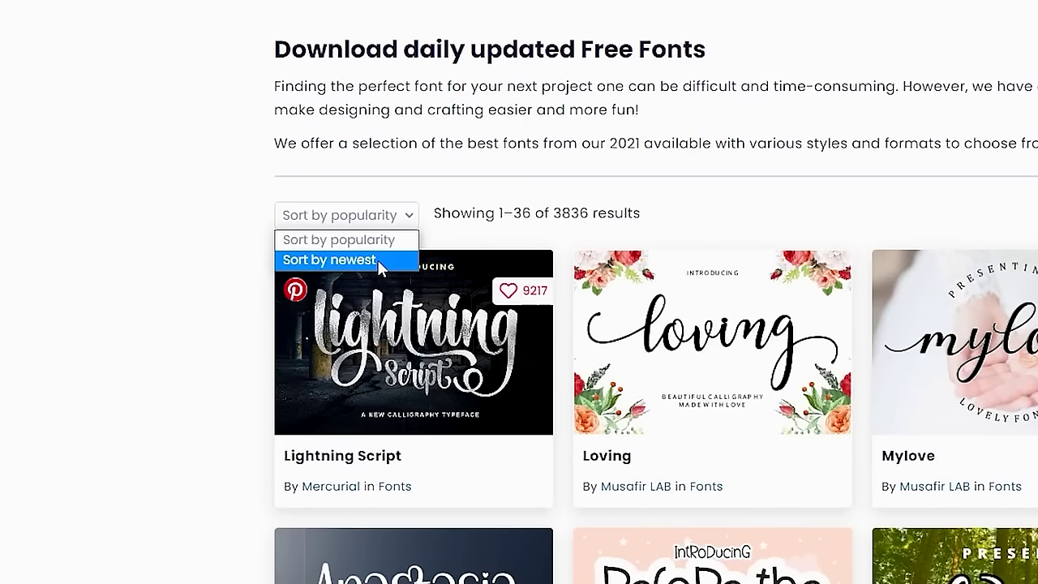
scroll(947, 216, down, 1)
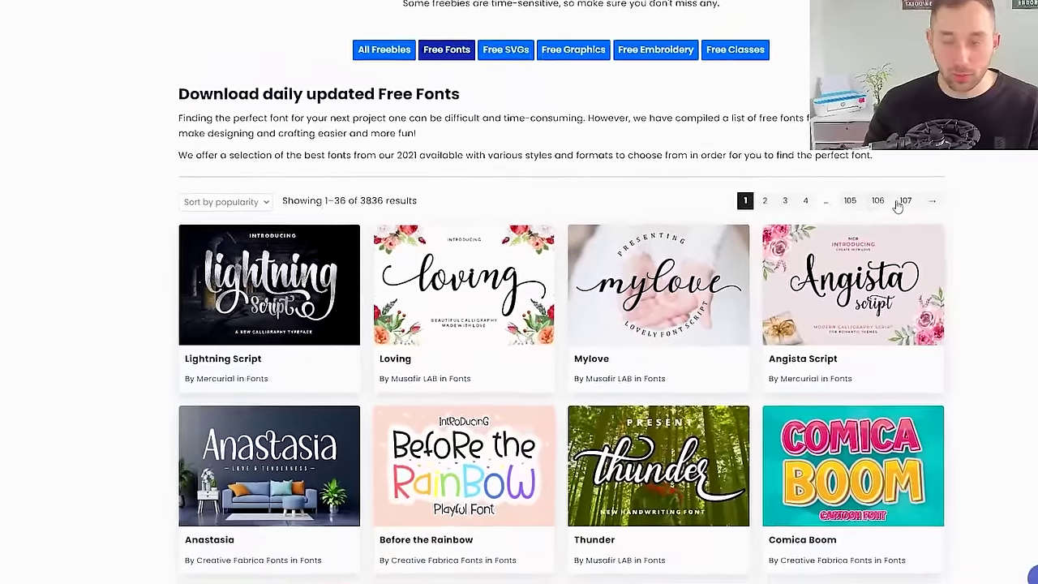
- Browse the free fonts list and open the product page of the Holla Weekend font
scroll(708, 286, down, 6)
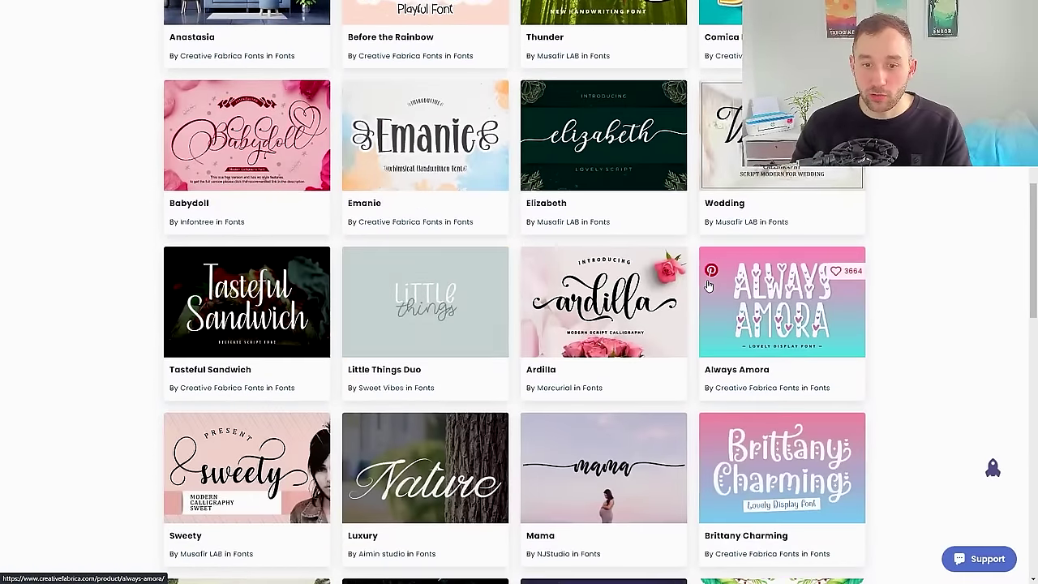
scroll(708, 286, down, 2)
scroll(673, 180, down, 2)
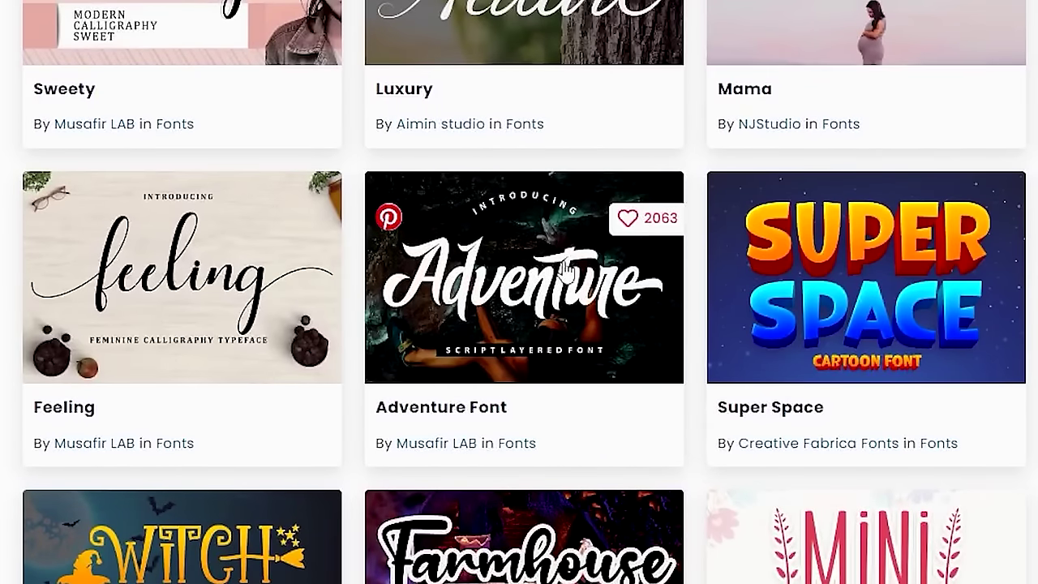
scroll(699, 340, down, 3)
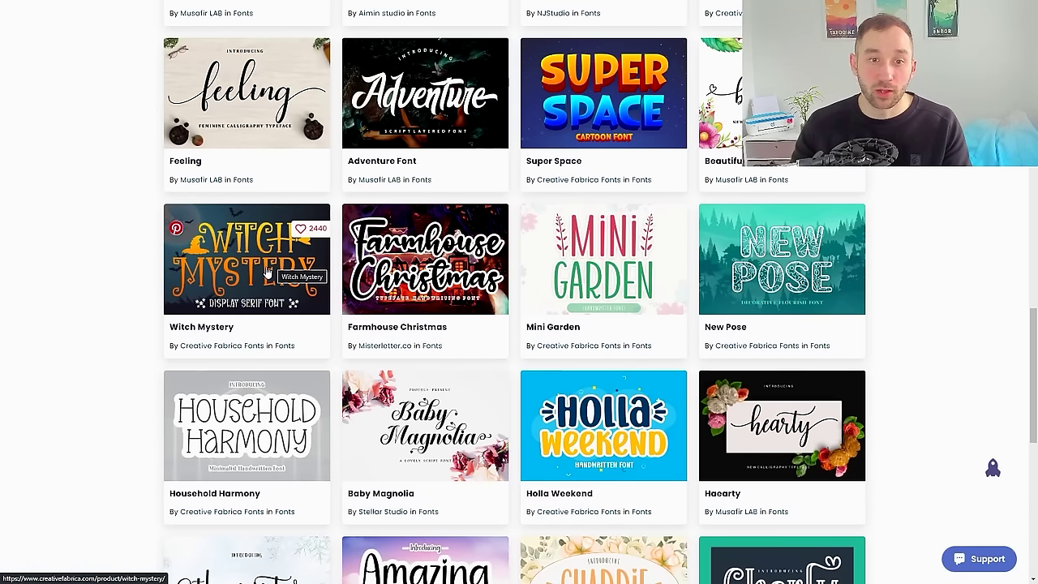
scroll(532, 227, down, 1)
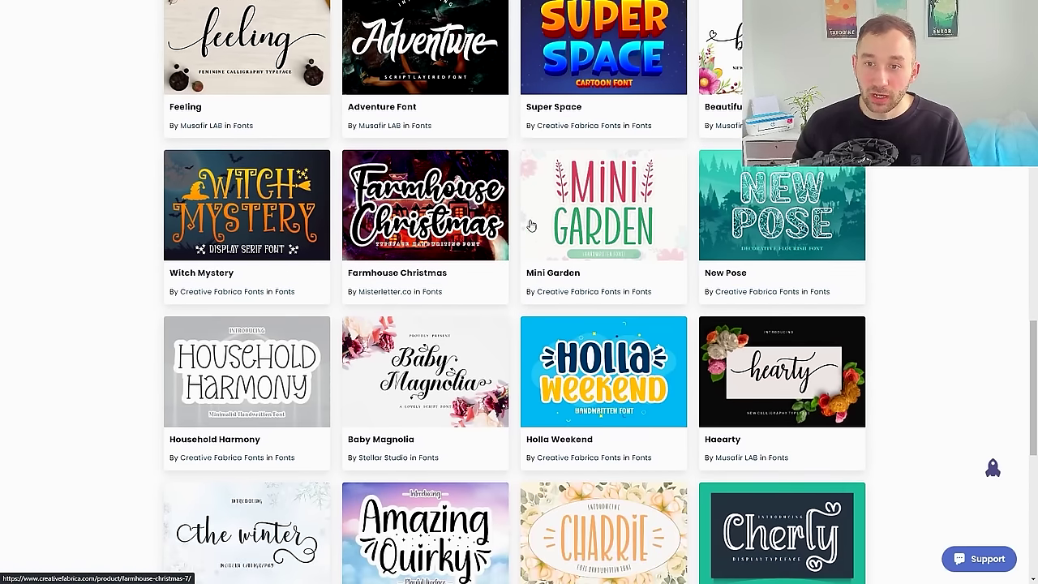
scroll(686, 264, down, 2)
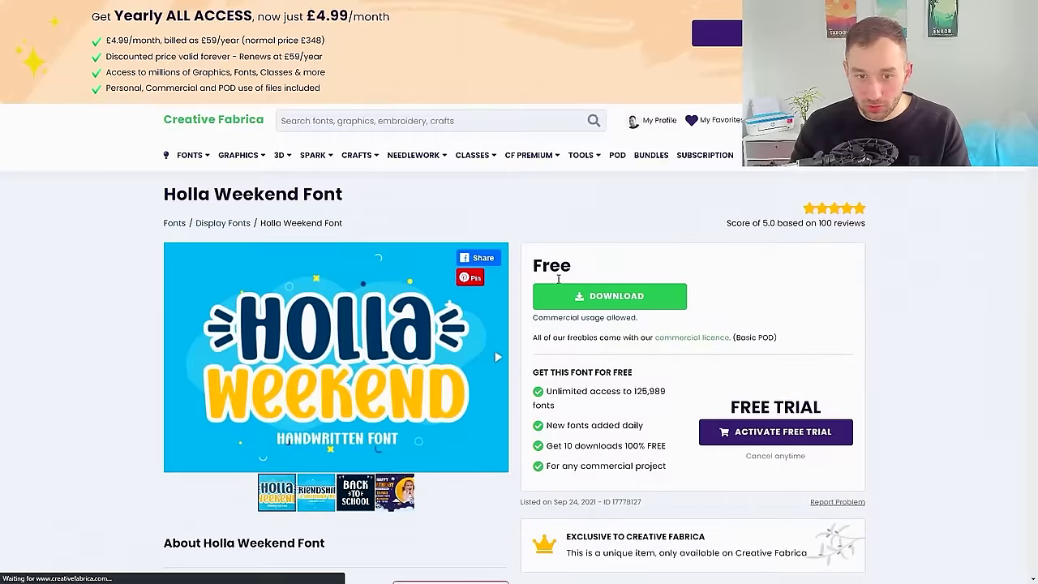
- View all preview images of the Holla Weekend font and download the free font
scroll(495, 252, down, 2)
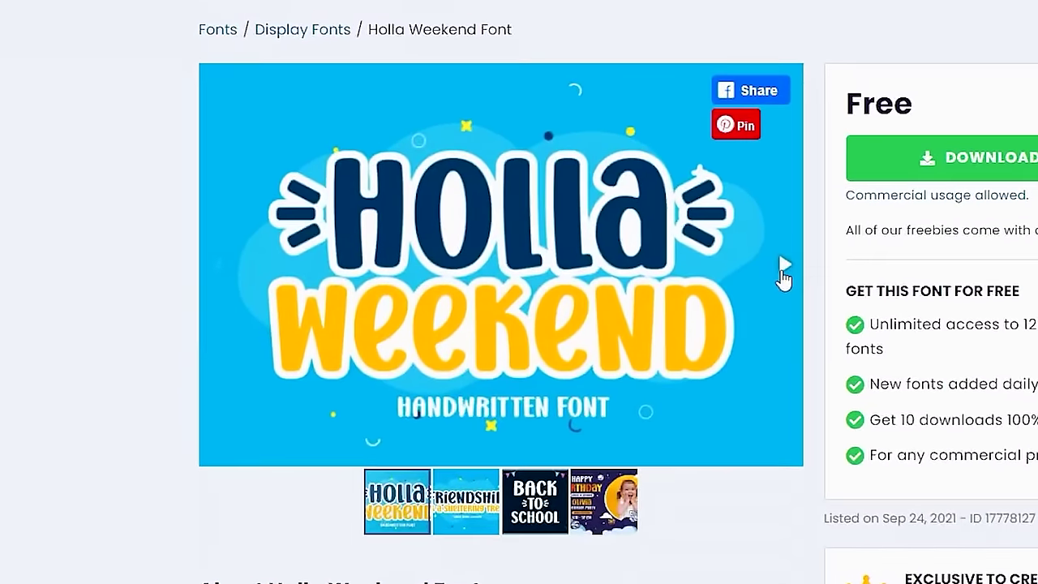
click(540, 256)
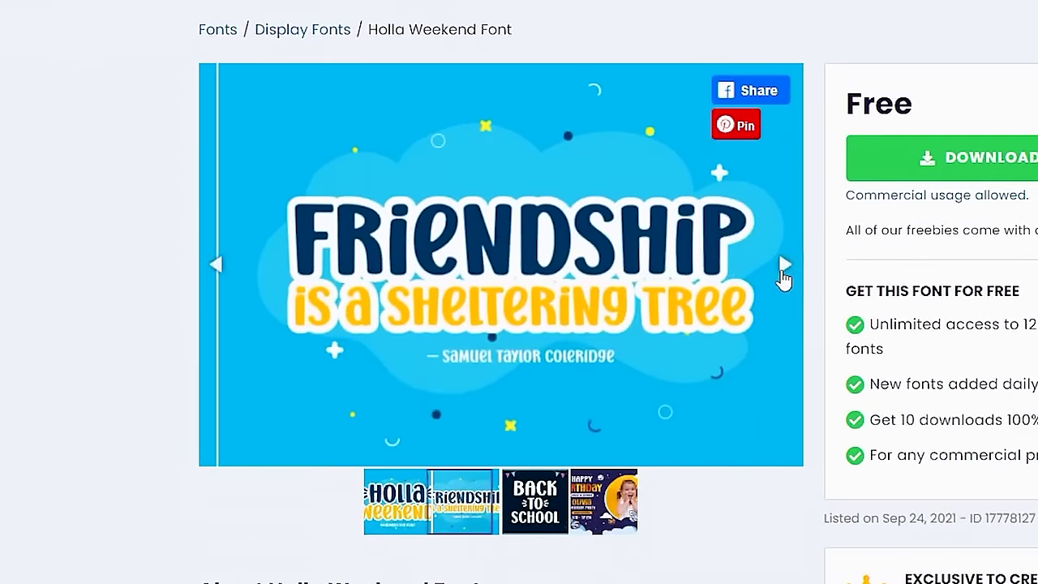
click(785, 268)
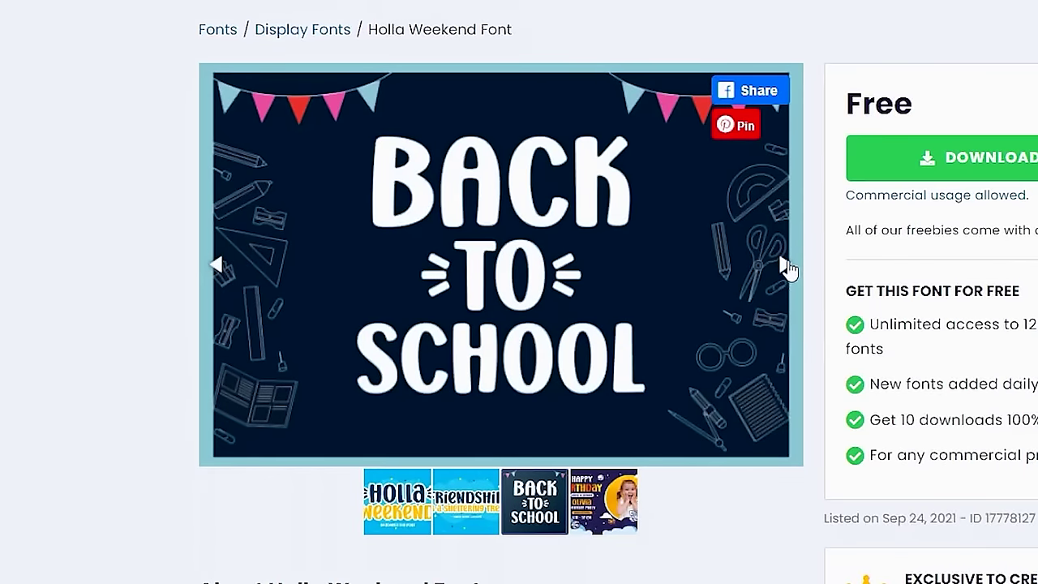
click(785, 268)
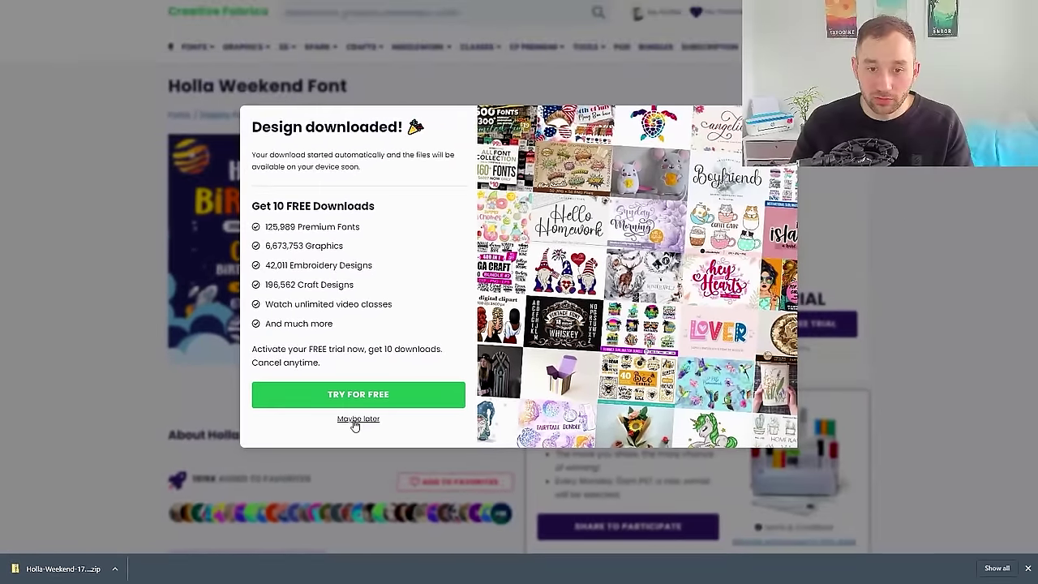
- Decline the free trial offer and look over the Holla Weekend font's description
click(356, 420)
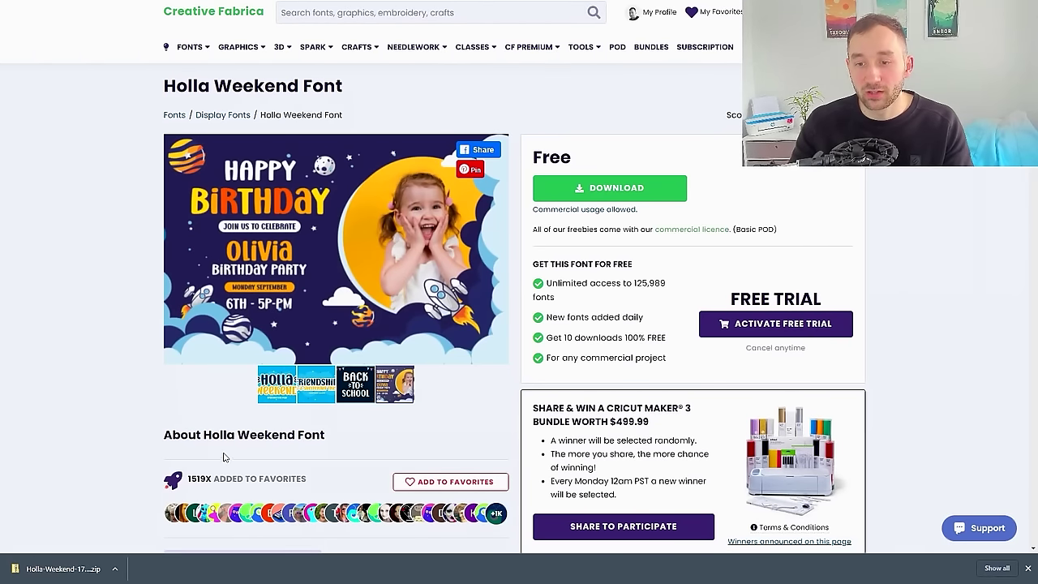
scroll(195, 397, down, 3)
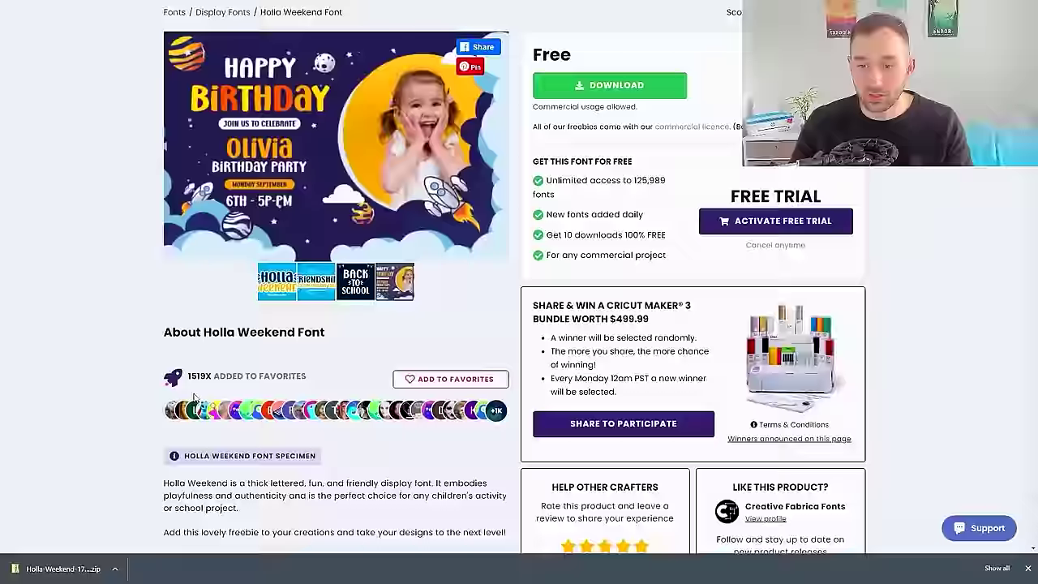
scroll(198, 396, up, 3)
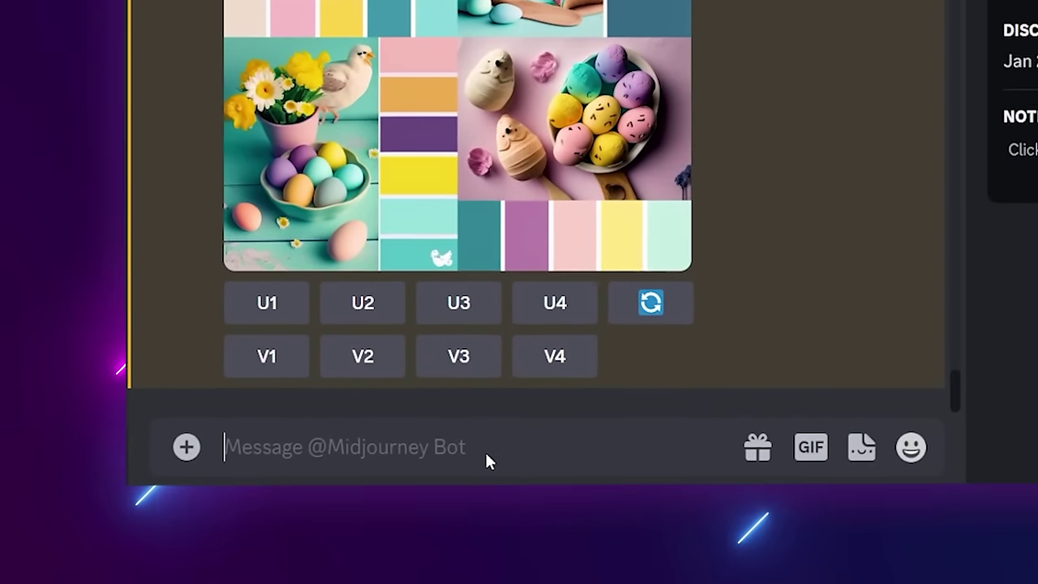
- Switch to Discord and have the Midjourney Bot generate images with the /imagine prompt "summer colour palette"
text(/imagine)
key(Tab)
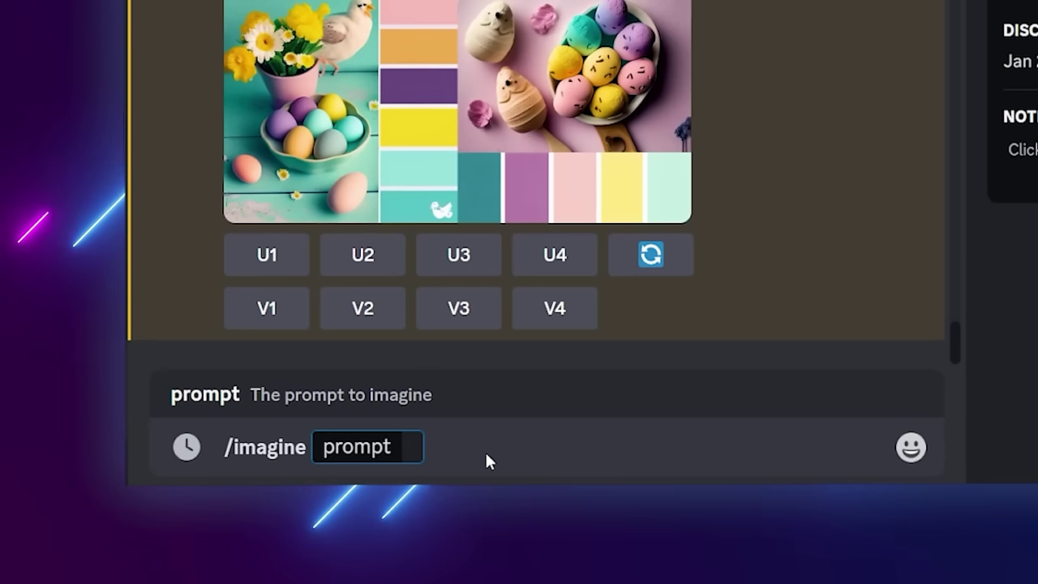
text(summer)
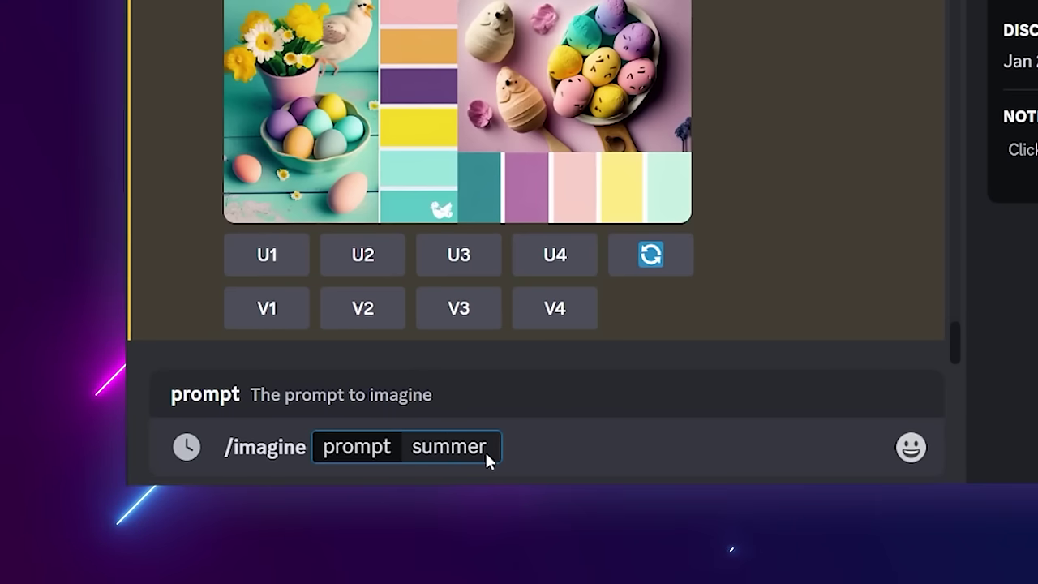
text( colour palette)
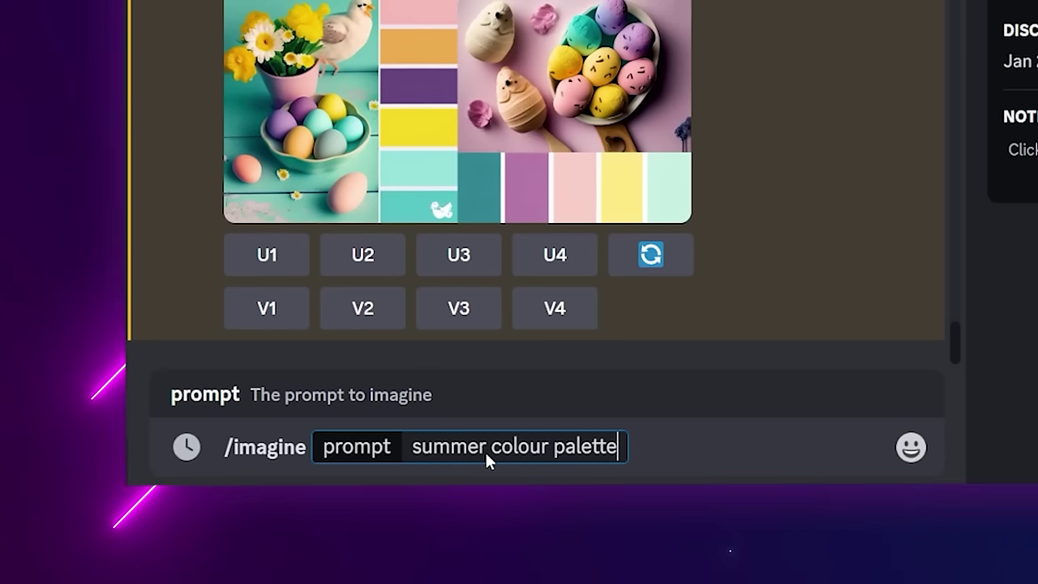
key(Return)
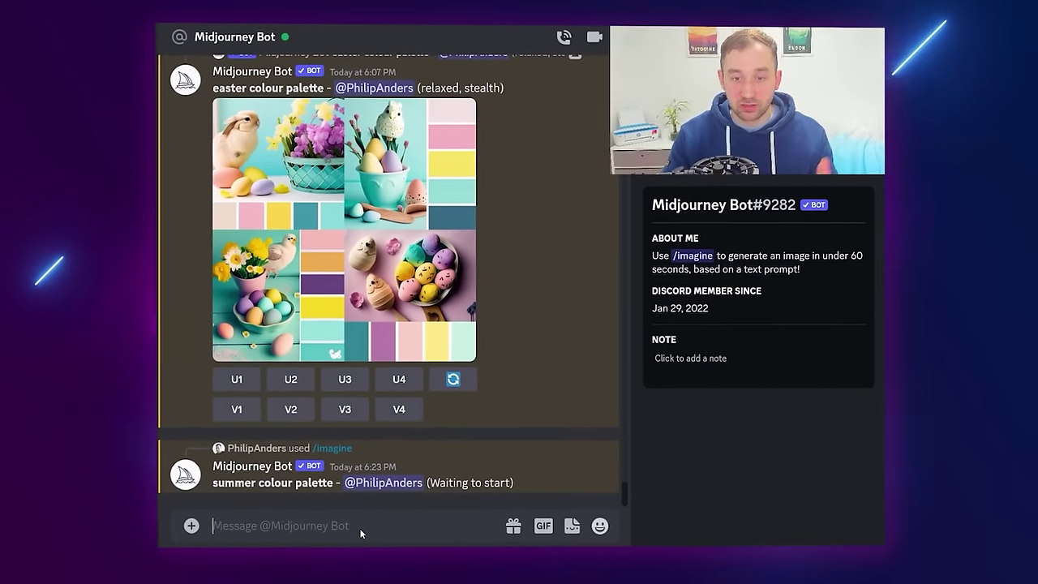
- Reuse the previous /imagine command with the prompt changed to "orange pink purple pastel colour palette" and submit it
key(Up)
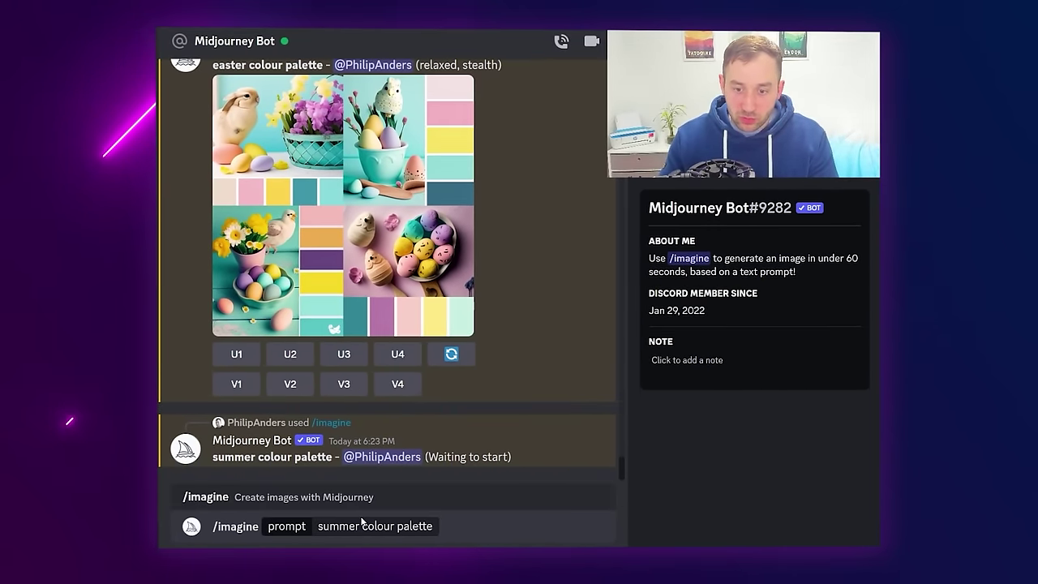
double_click(349, 526)
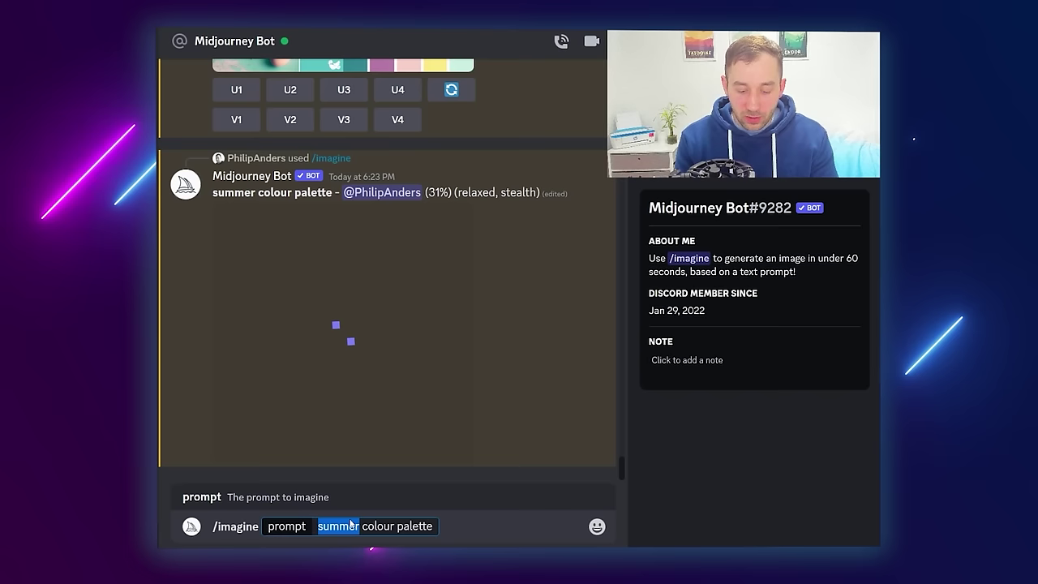
text(orange pink purple)
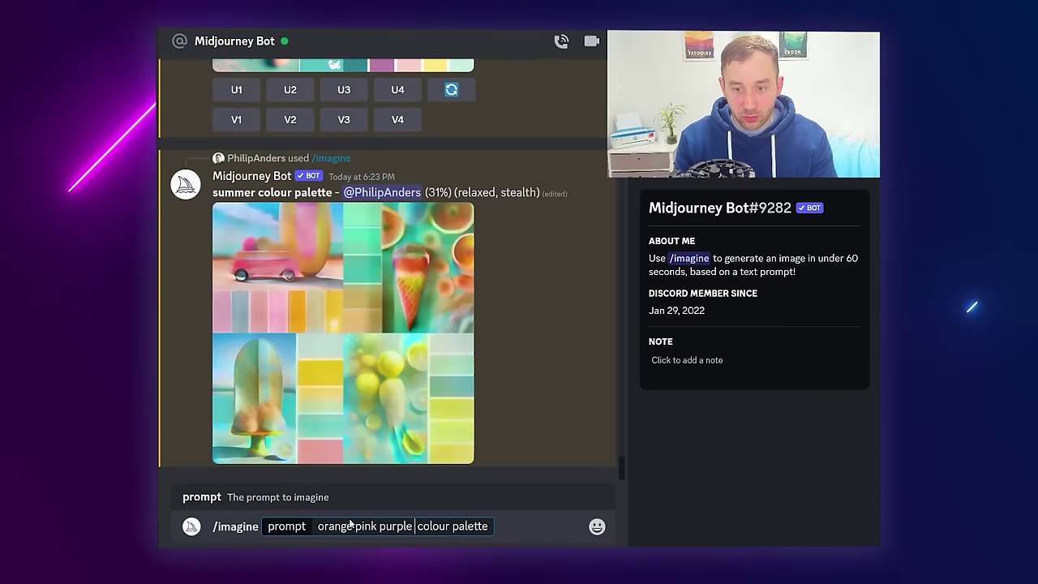
text( pastel)
key(Return)
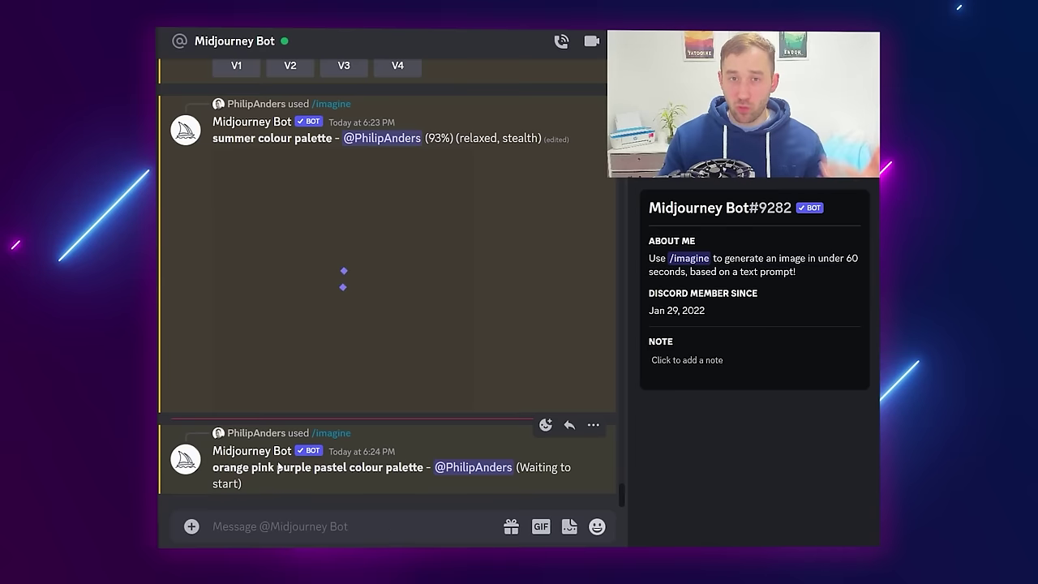
- Reuse the previous /imagine command with the prompt changed to "halloween colour palette" and submit it
key(Up)
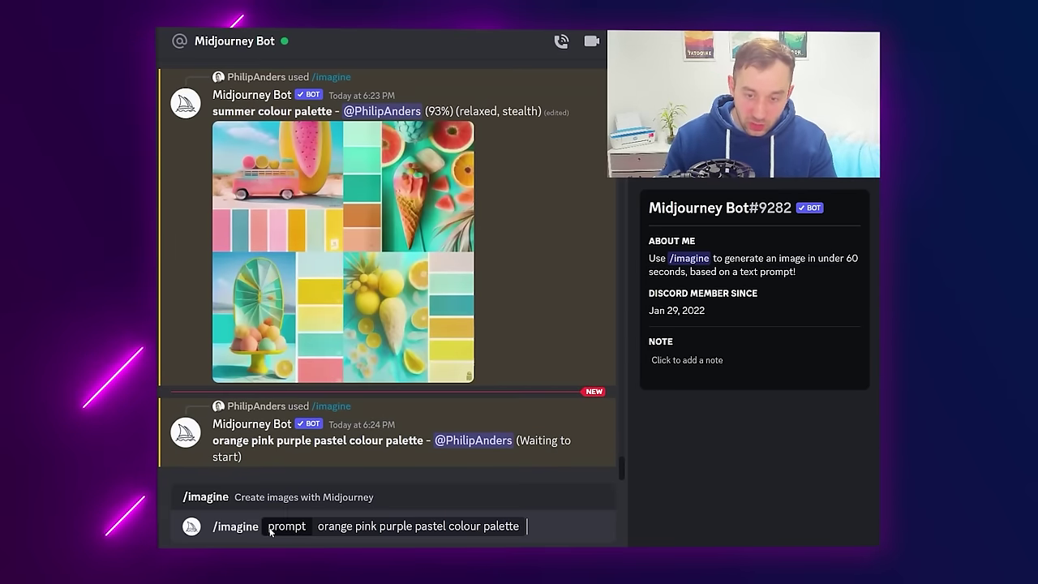
double_click(332, 527)
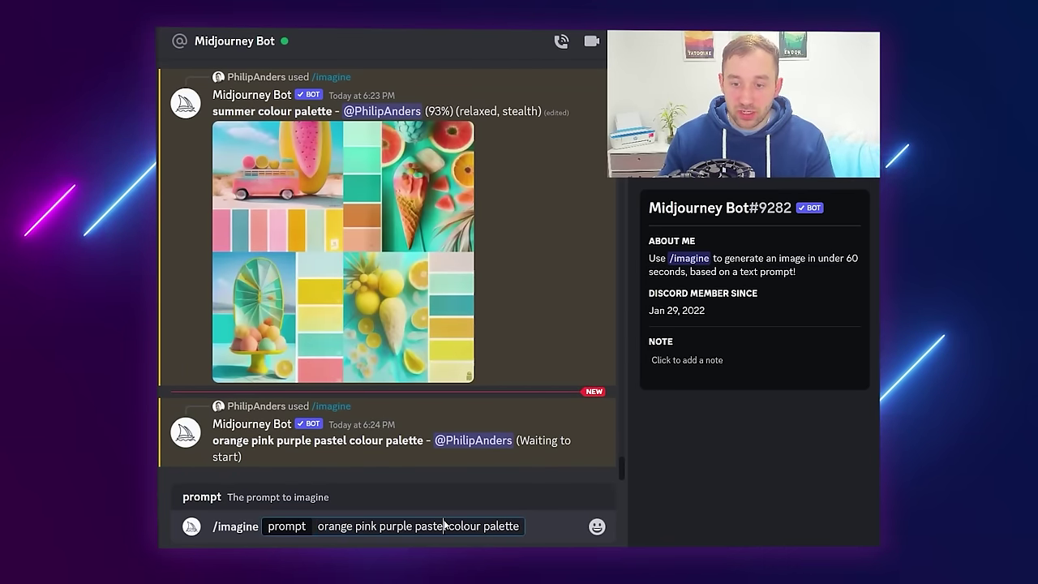
drag(451, 527, 317, 526)
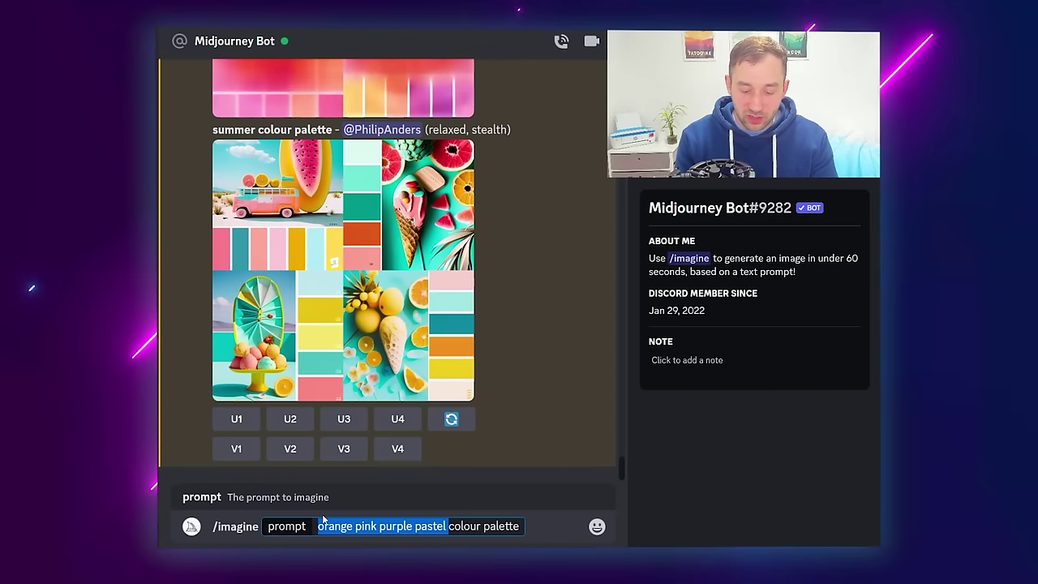
text(halloween)
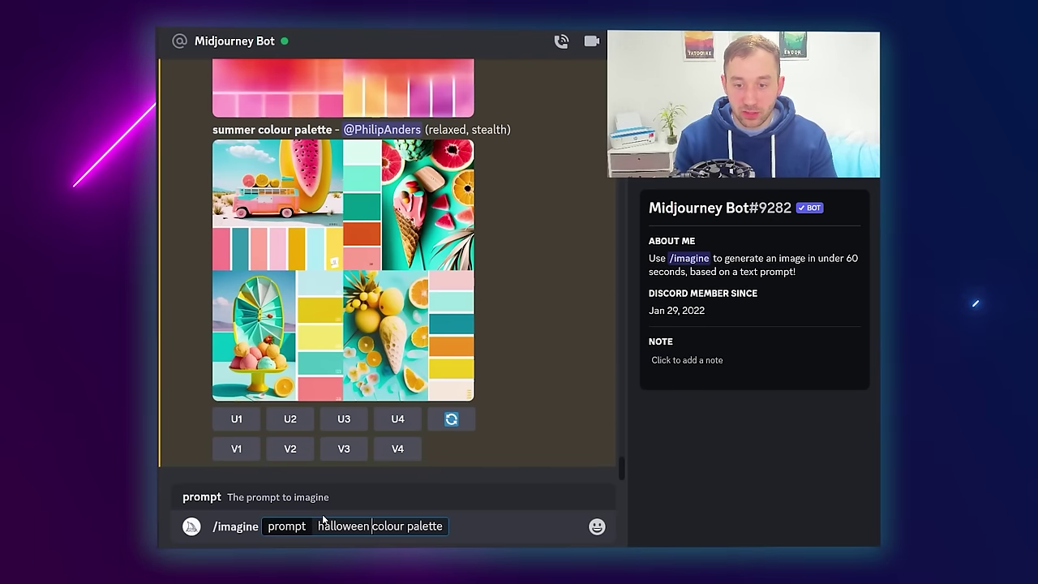
key(Return)
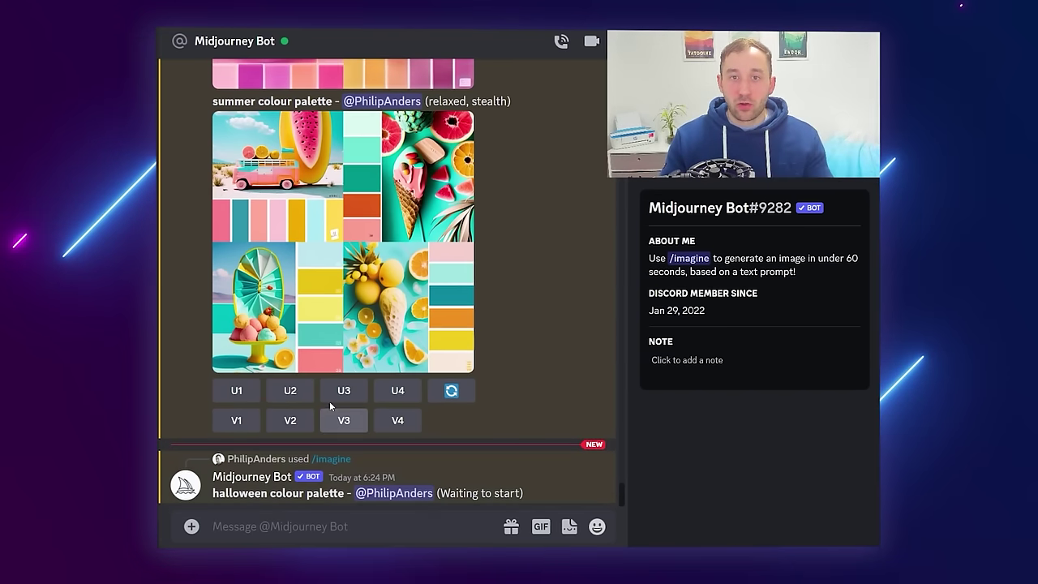
- View the finished summer colour palette images enlarged, close them, and look back at the earlier Easter and Christmas palettes
scroll(324, 365, up, 1)
click(311, 278)
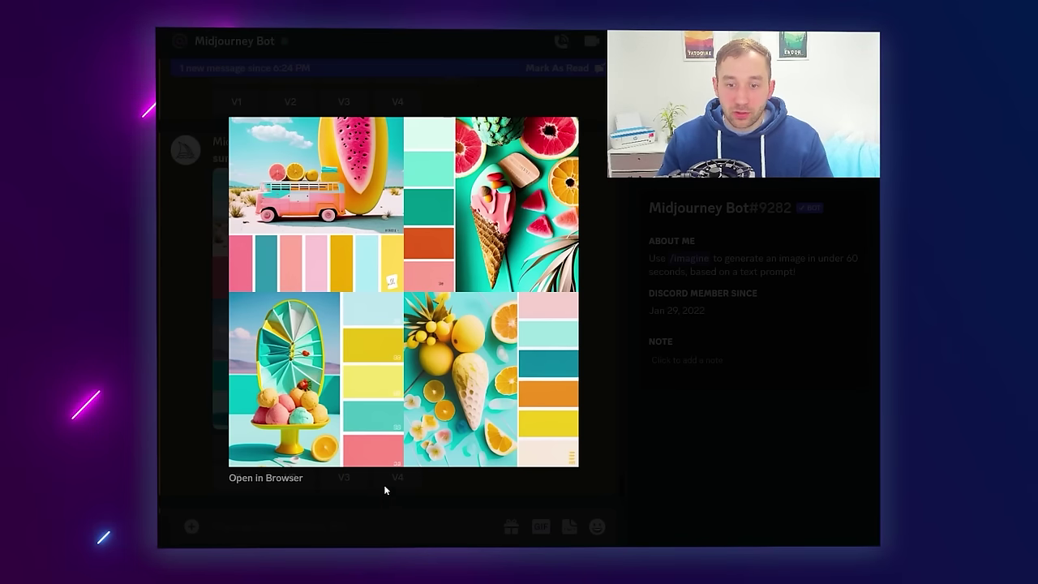
key(Escape)
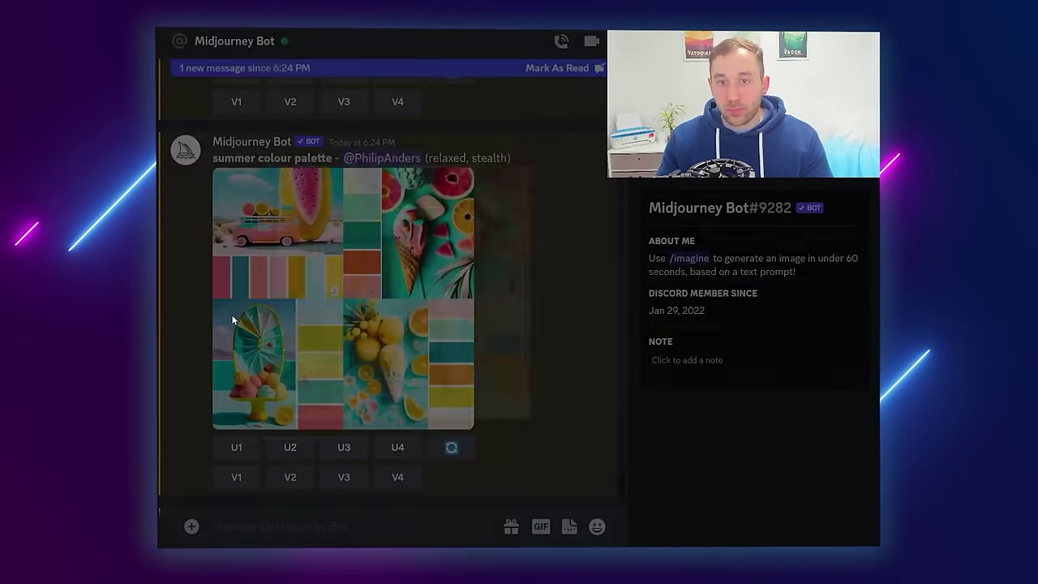
scroll(324, 324, up, 5)
scroll(421, 349, up, 2)
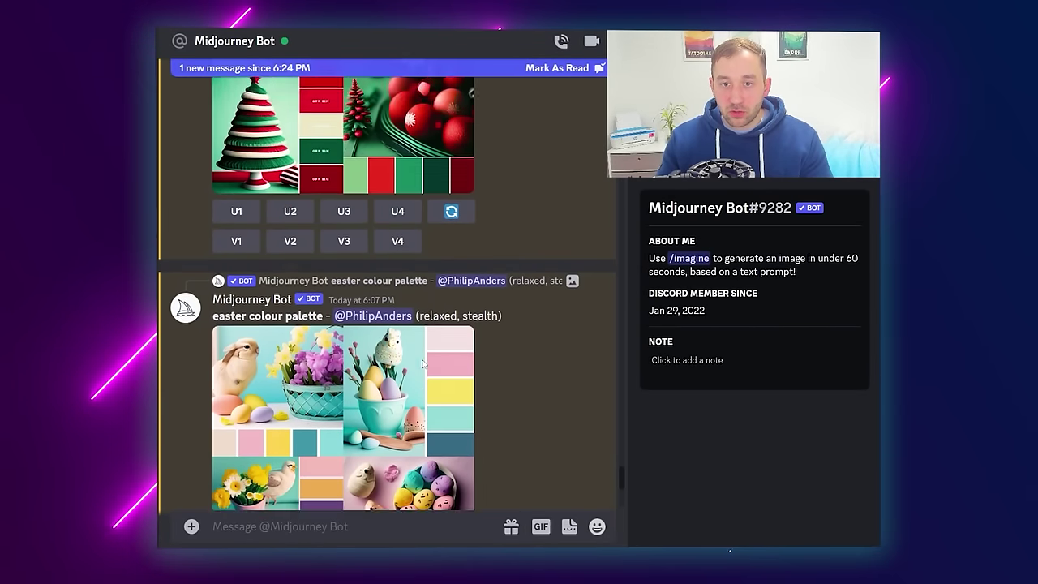
- View the halloween colour palette images enlarged, close them, and return to the newest result in the chat
scroll(423, 361, down, 15)
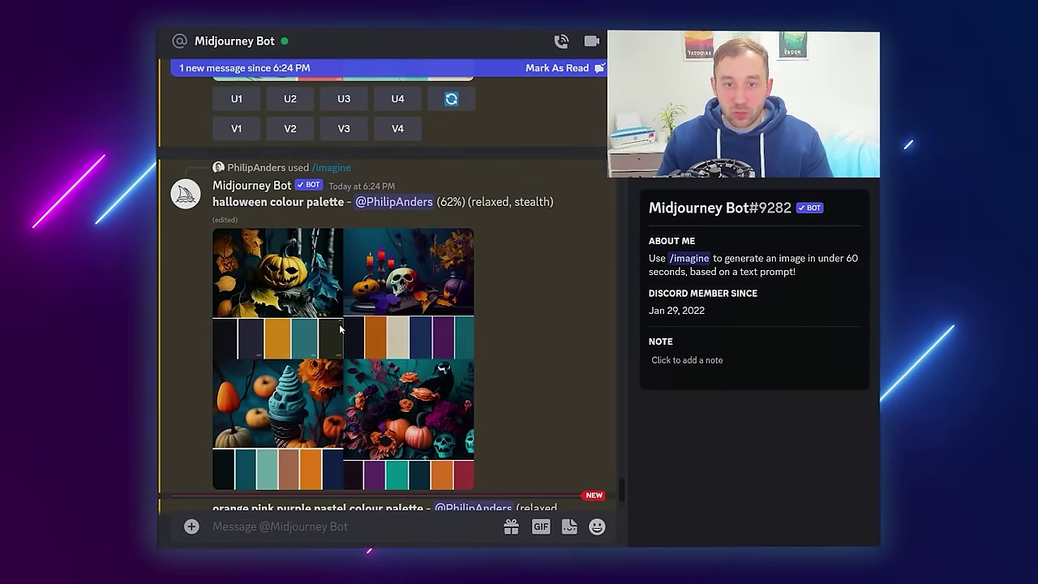
click(425, 367)
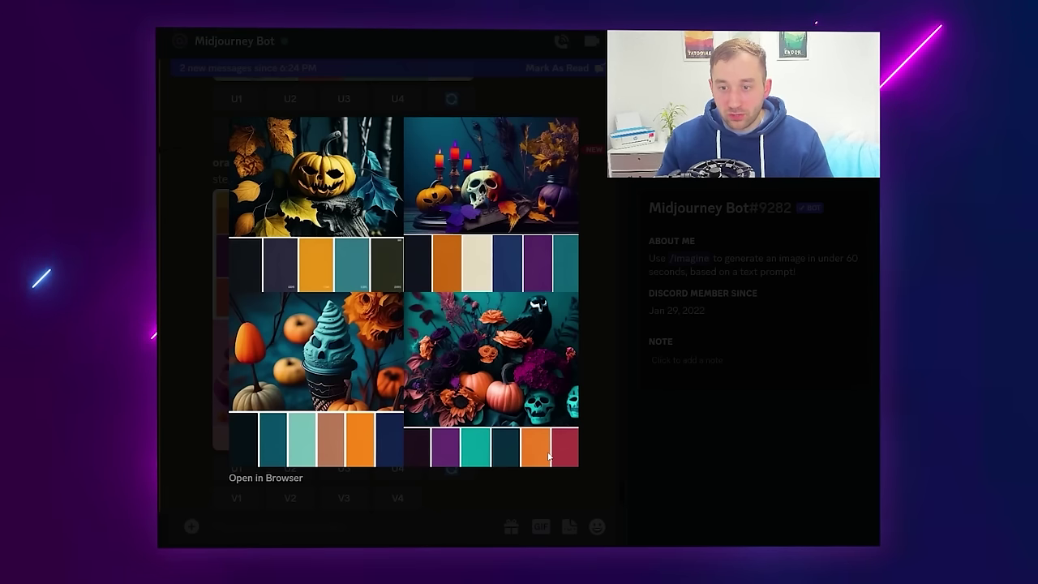
click(647, 373)
scroll(349, 279, up, 3)
scroll(348, 280, down, 8)
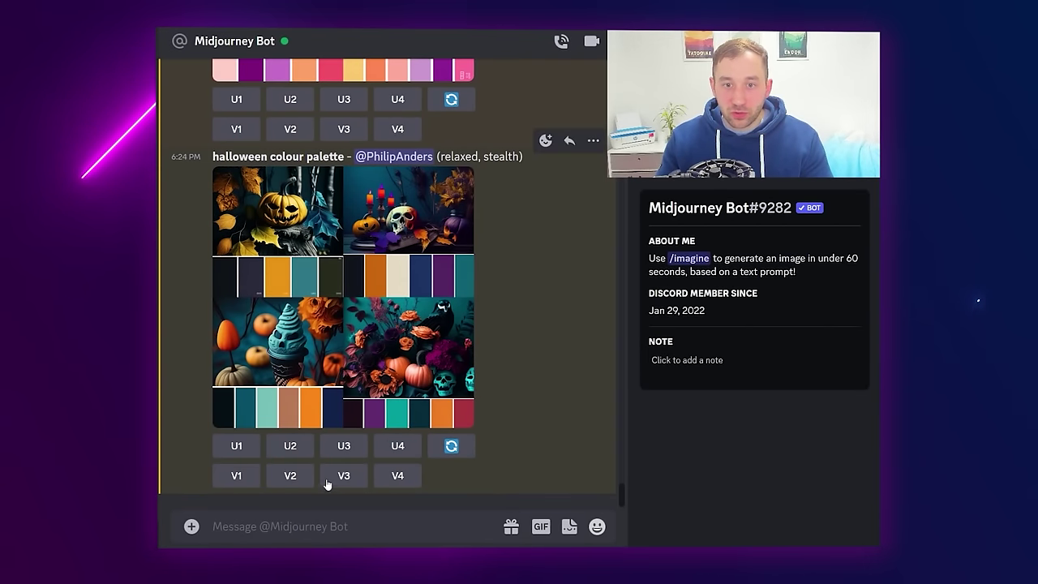
- Have the Midjourney Bot generate images with the /imagine prompt "orange halloween colour palette"
click(299, 526)
text(/)
key(Return)
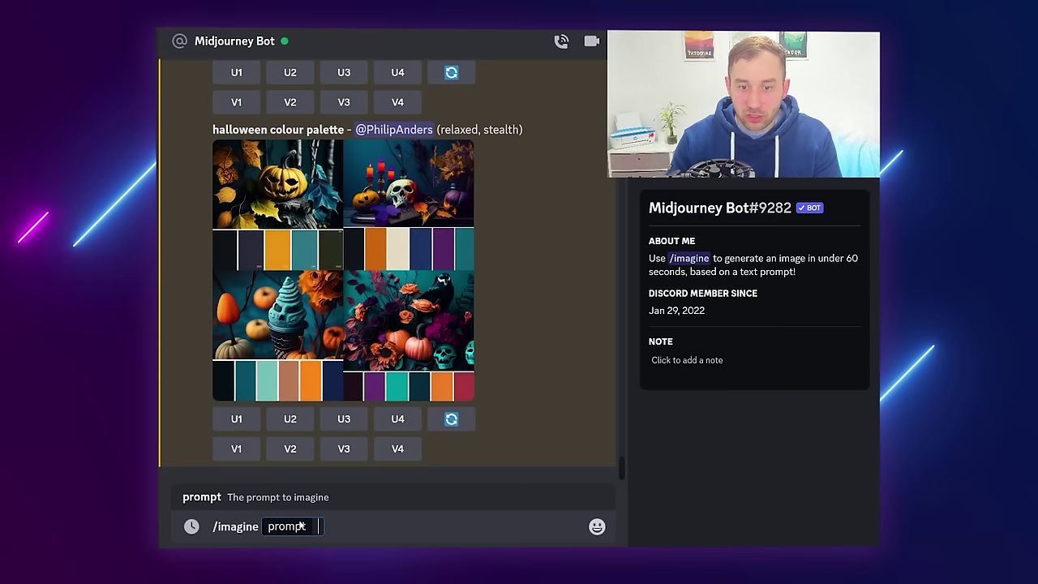
text(orange hallo)
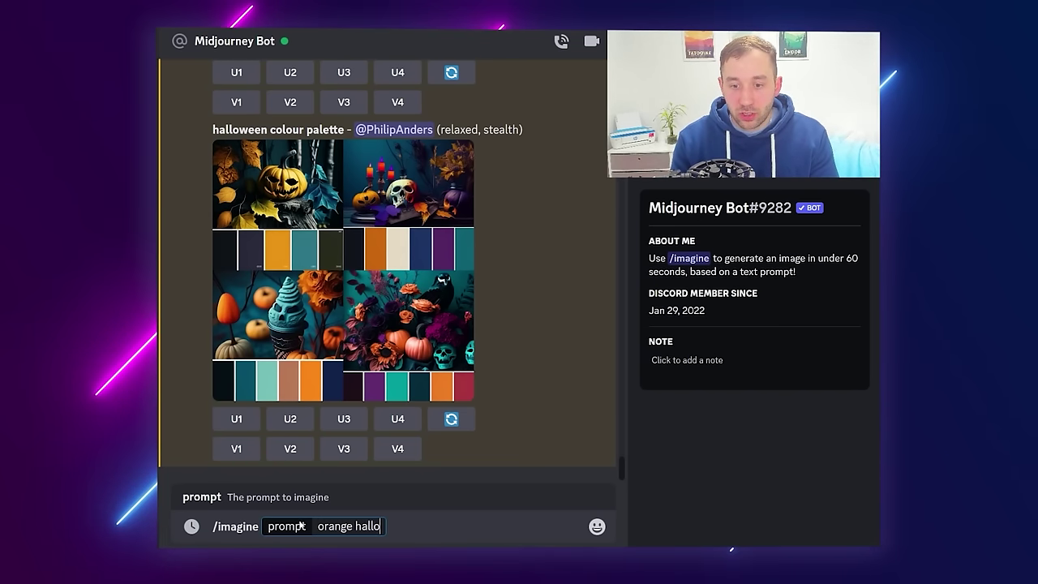
text(ween colour)
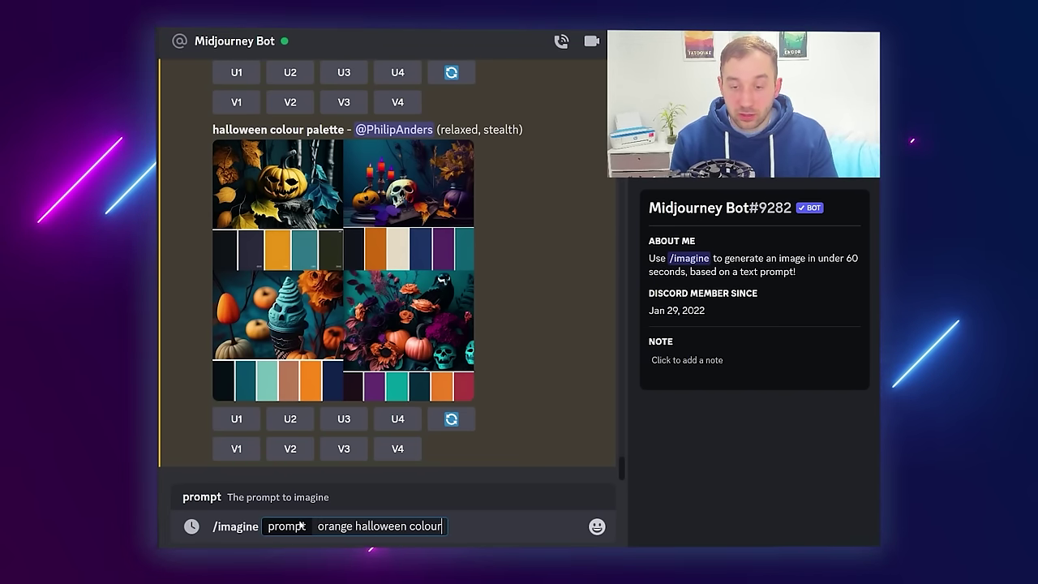
text( palette)
key(Return)
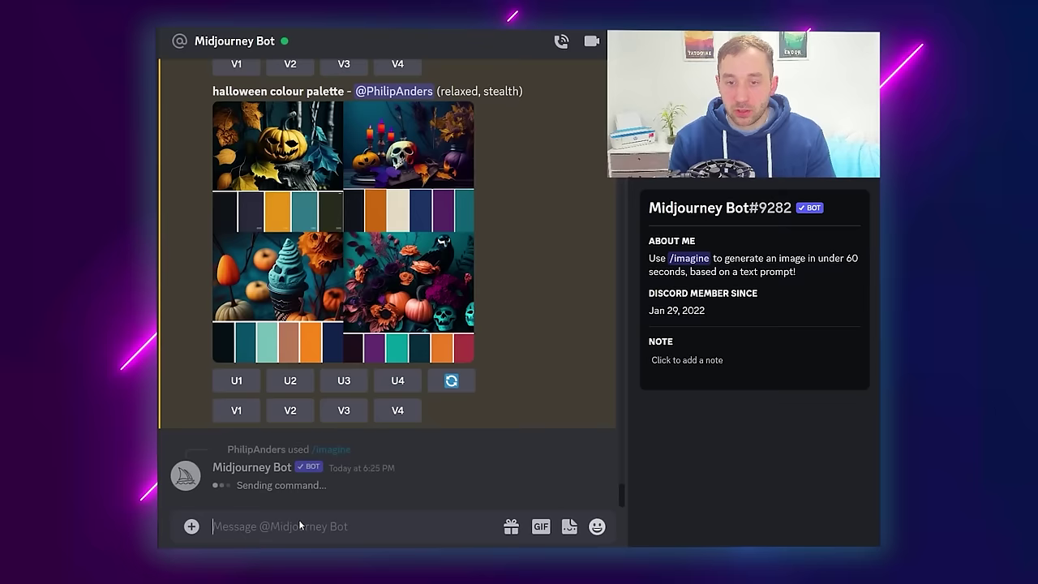
- View the orange pink purple pastel colour palette images enlarged and close the preview
scroll(331, 294, up, 4)
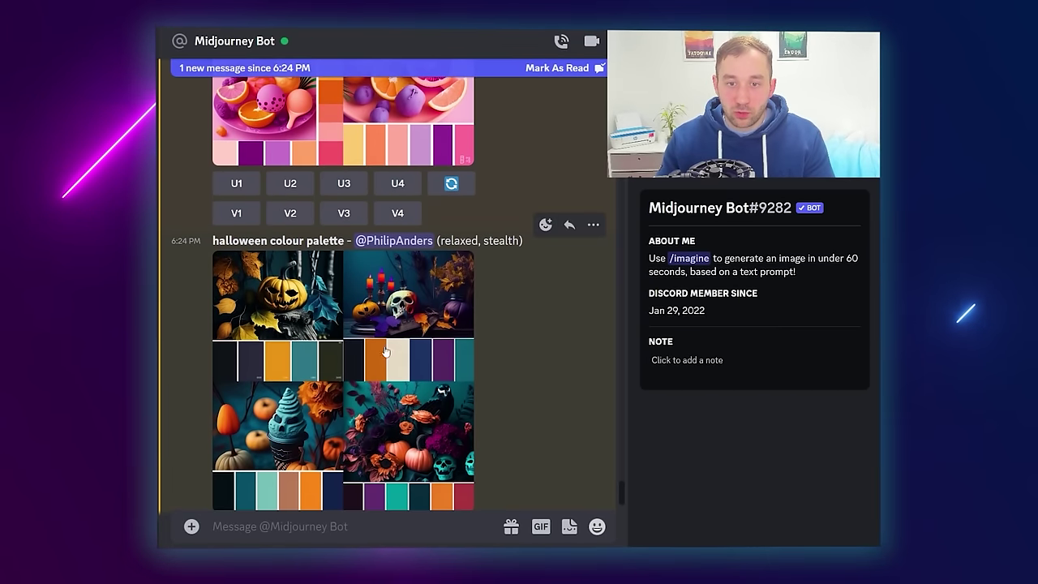
scroll(336, 322, up, 5)
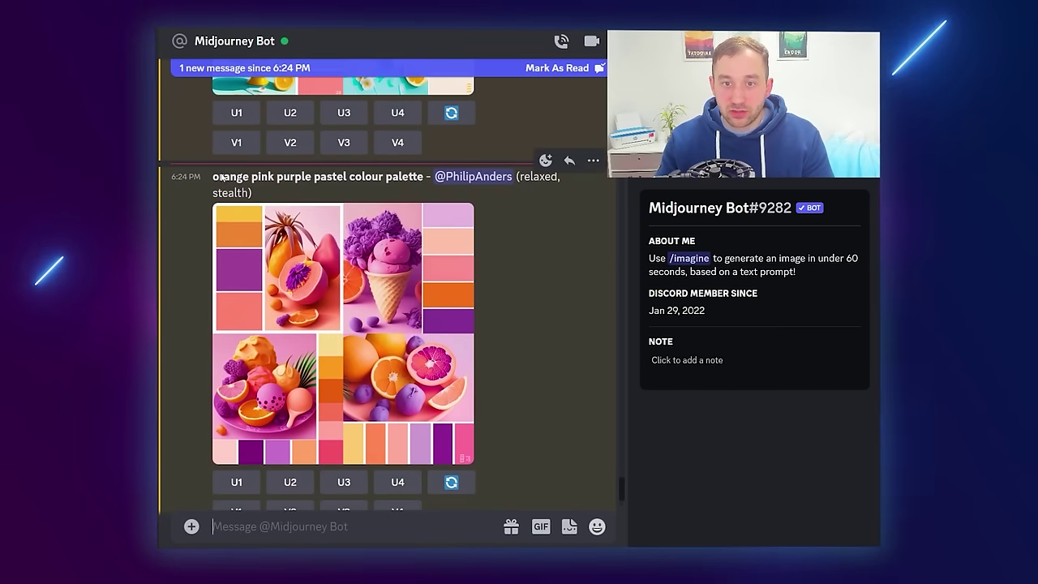
click(304, 256)
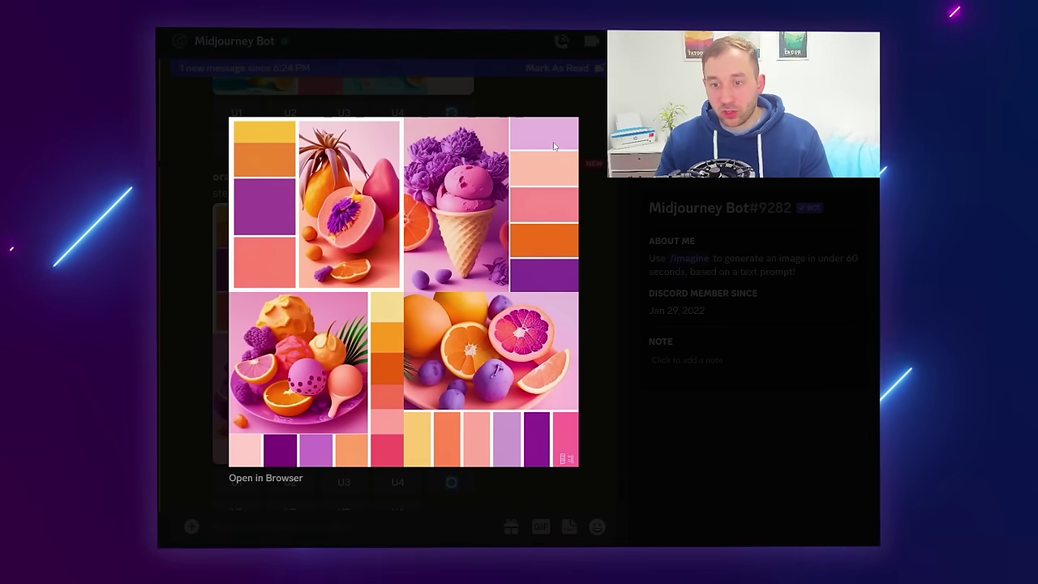
click(631, 275)
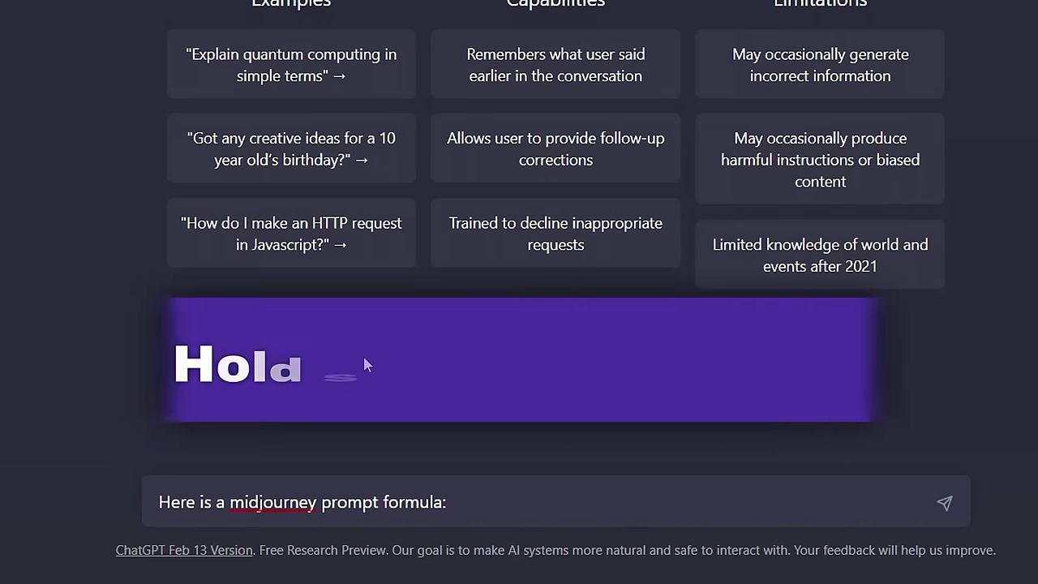
- Add a second line to the message: "(image we're prompting), (style of the artwork), (mood of the artwork), (lighting style of the artwork)"
key(shift+Return)
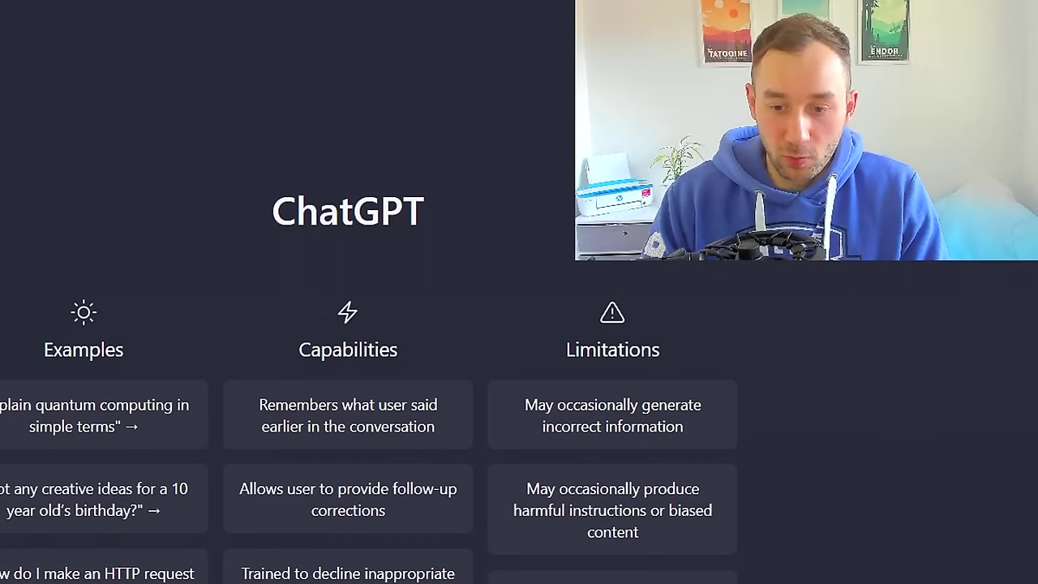
text(()
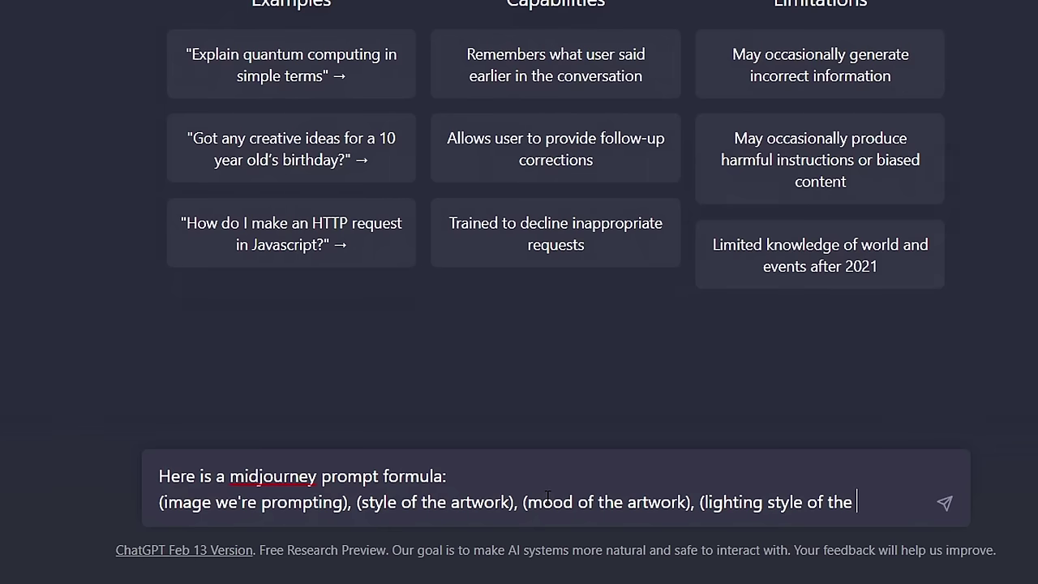
text(ork))
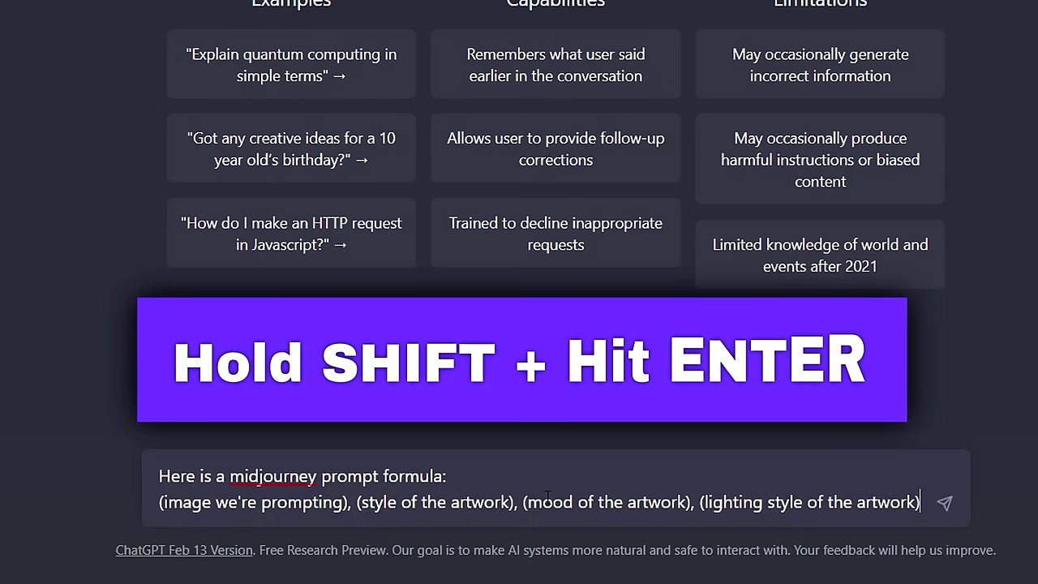
- After a blank line, add the rule: Each prompt must always end with "T-shirt design graphic, vector, contour, white background"
key(shift+Return)
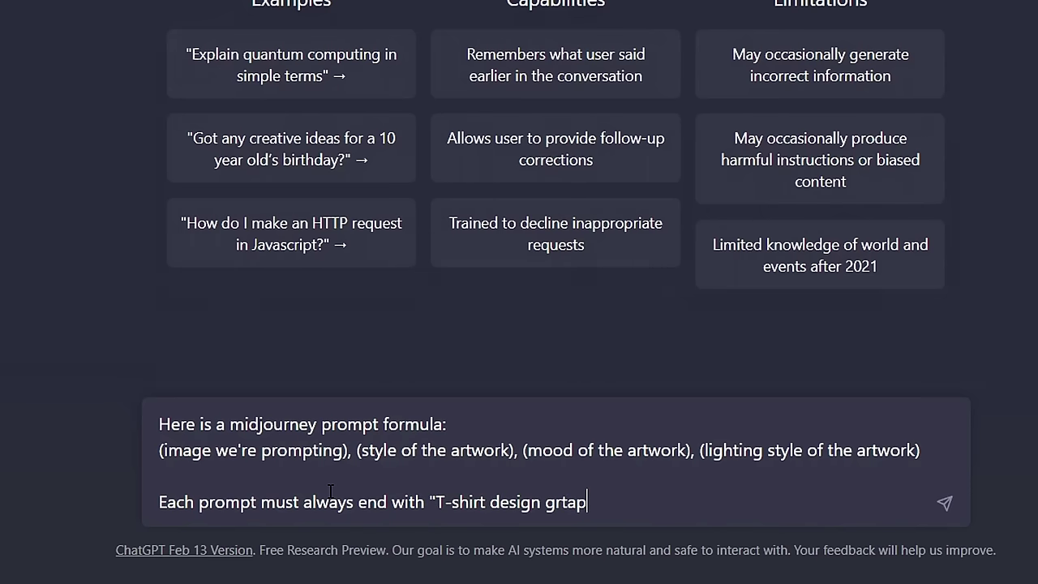
key(BackSpace)
key(BackSpace)
key(BackSpace)
text(aphic, vector, contour, white background)
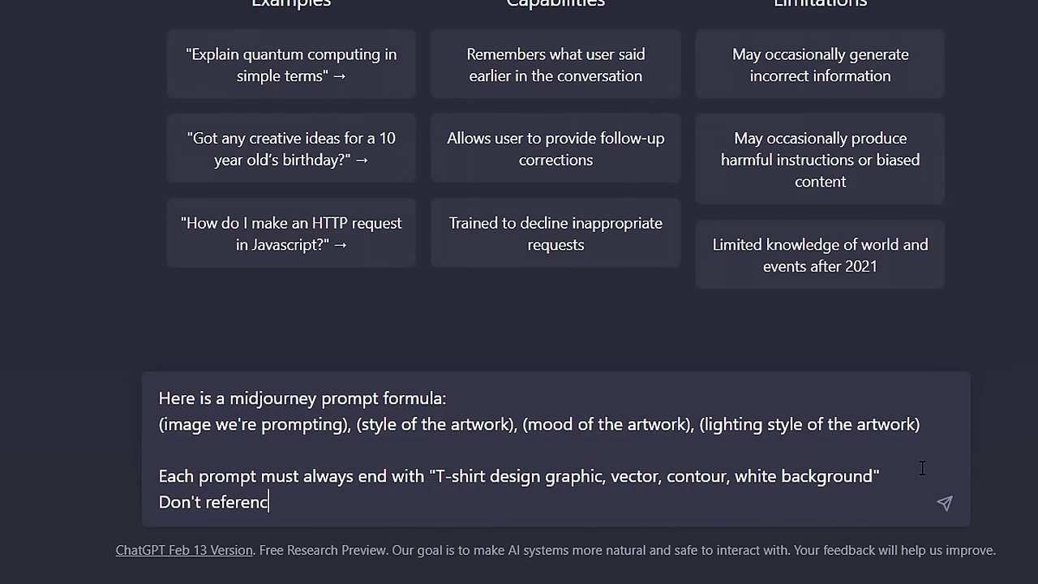
- Complete the second rule of the message as "Don't reference any of the original Formula in the resulting Prompts"
text(e any of the original )
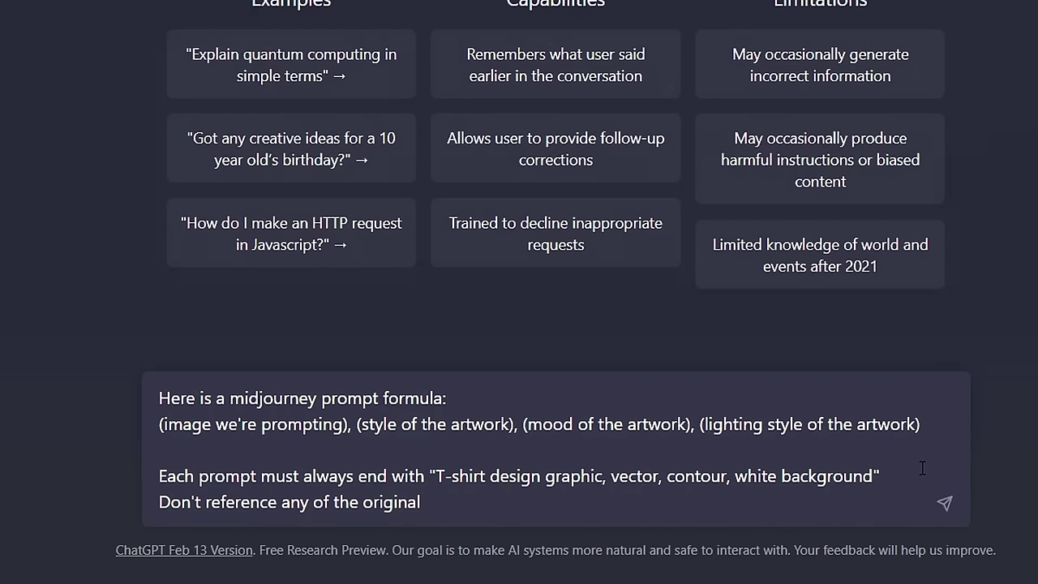
text(Formula in the resul)
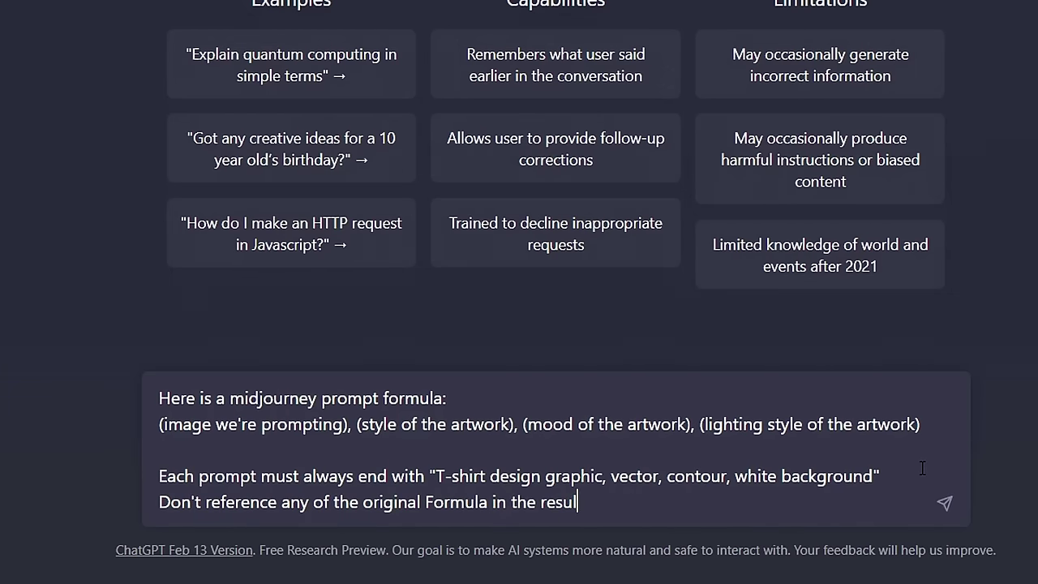
text(ting Prompts)
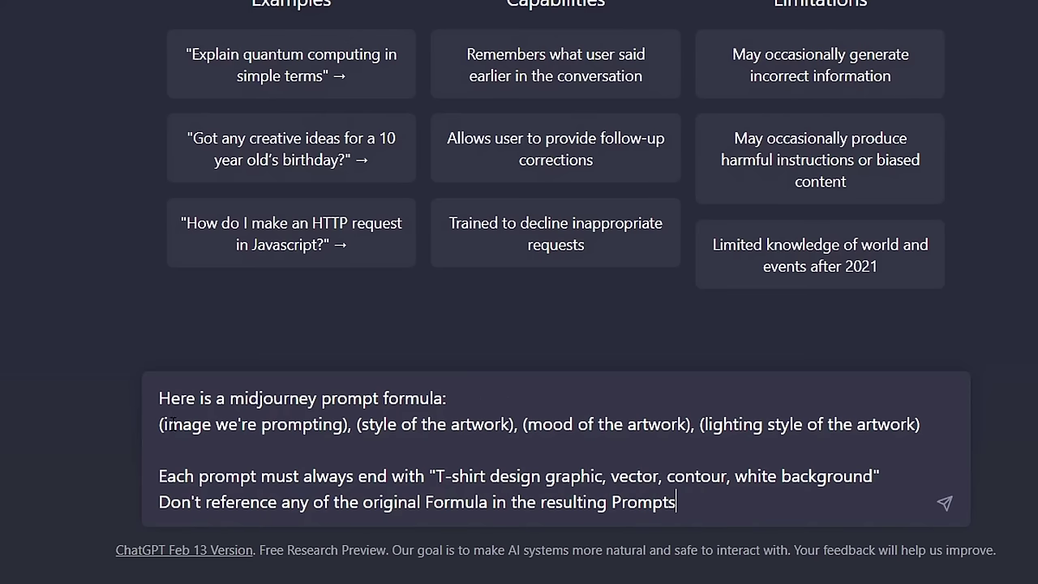
drag(185, 420, 506, 423)
click(516, 422)
- After a blank line, end the message with: Please respond with "yes" if you understand this formula; send it and read the reply
key(shift+Return)
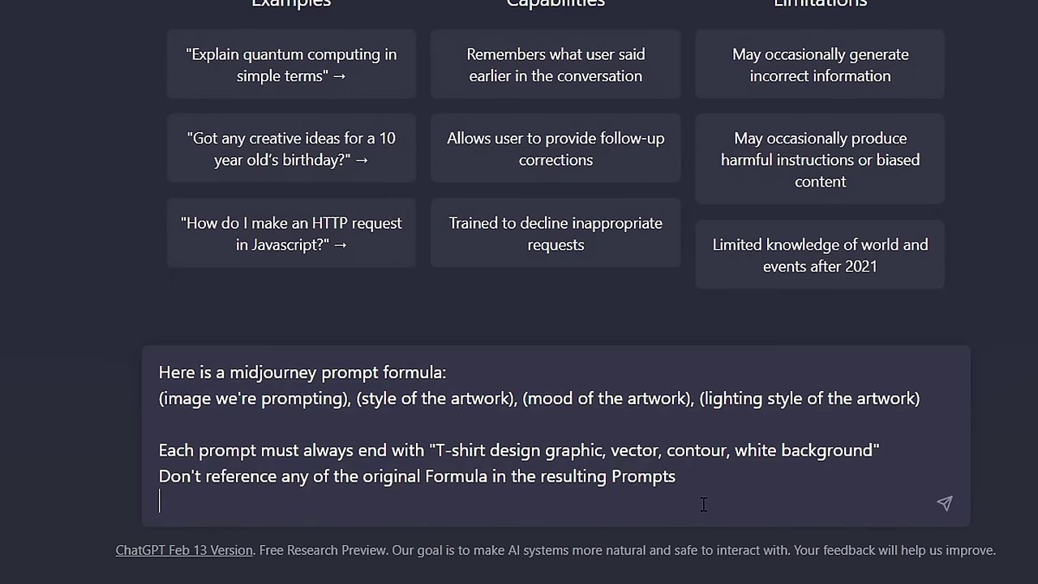
key(shift+Return)
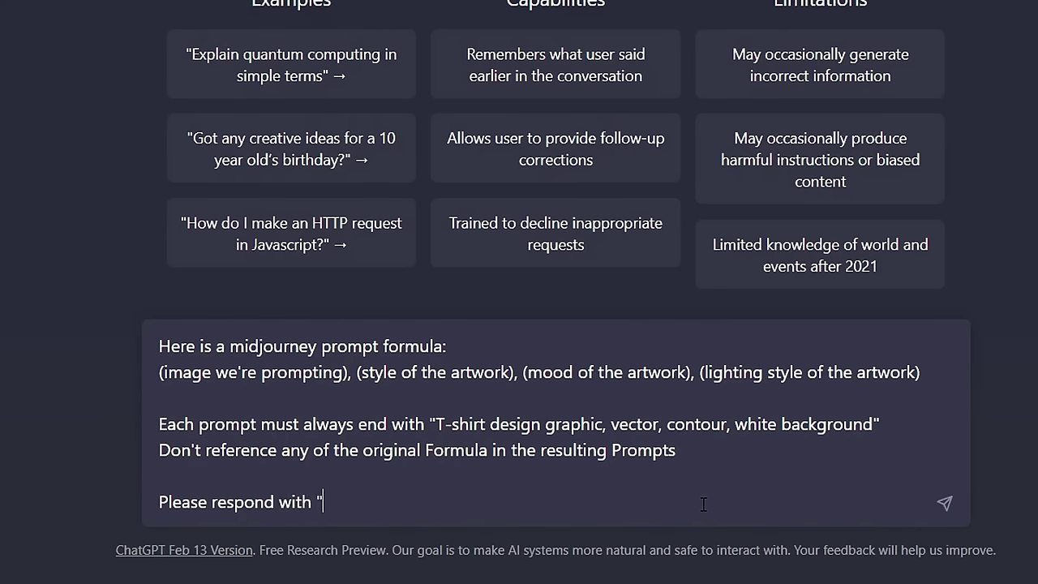
text(Please respond with "yues)
key(BackSpace)
key(BackSpace)
key(BackSpace)
text(es" if you under)
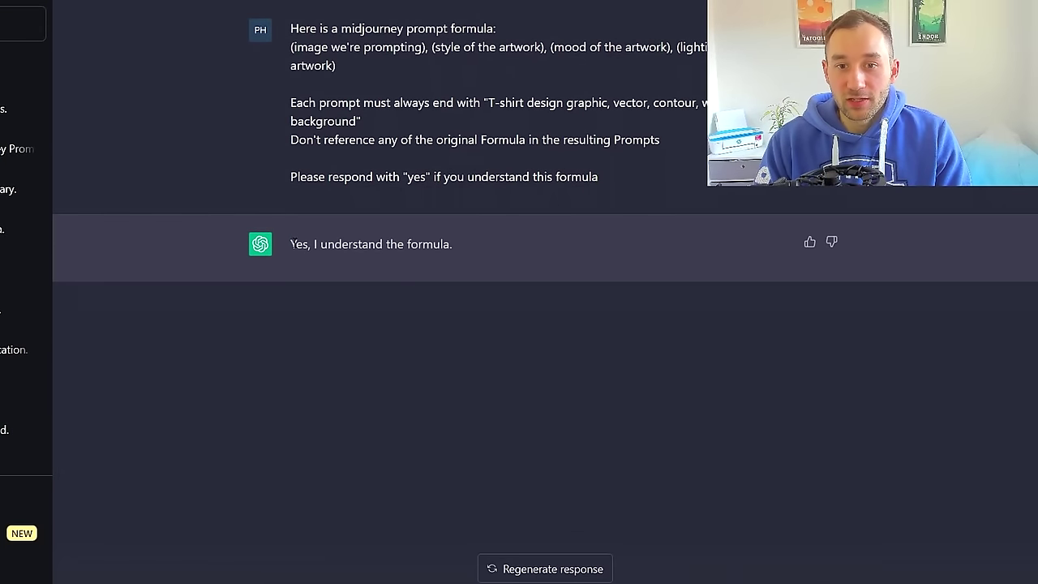
drag(291, 244, 462, 245)
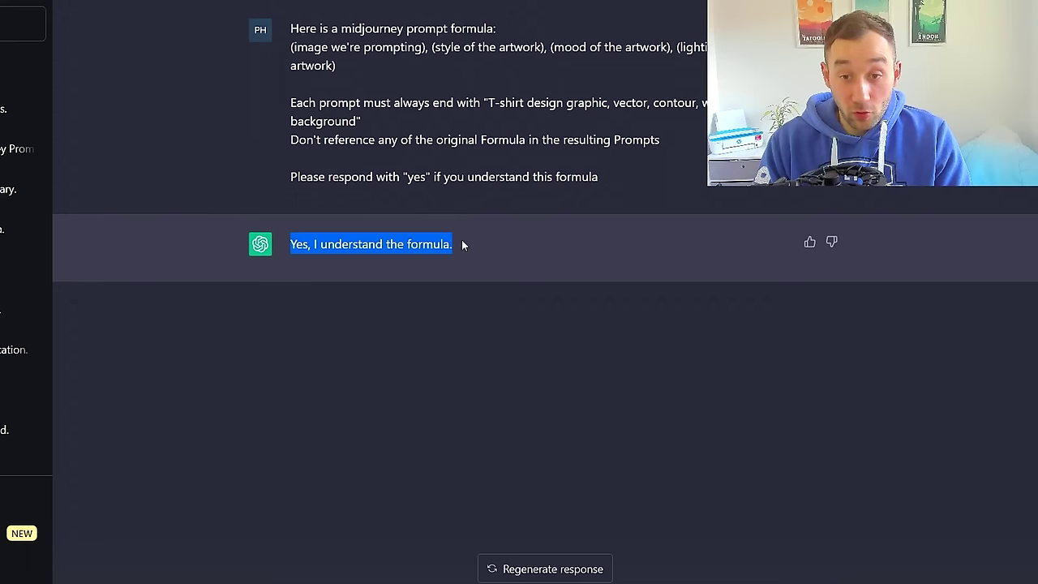
click(462, 240)
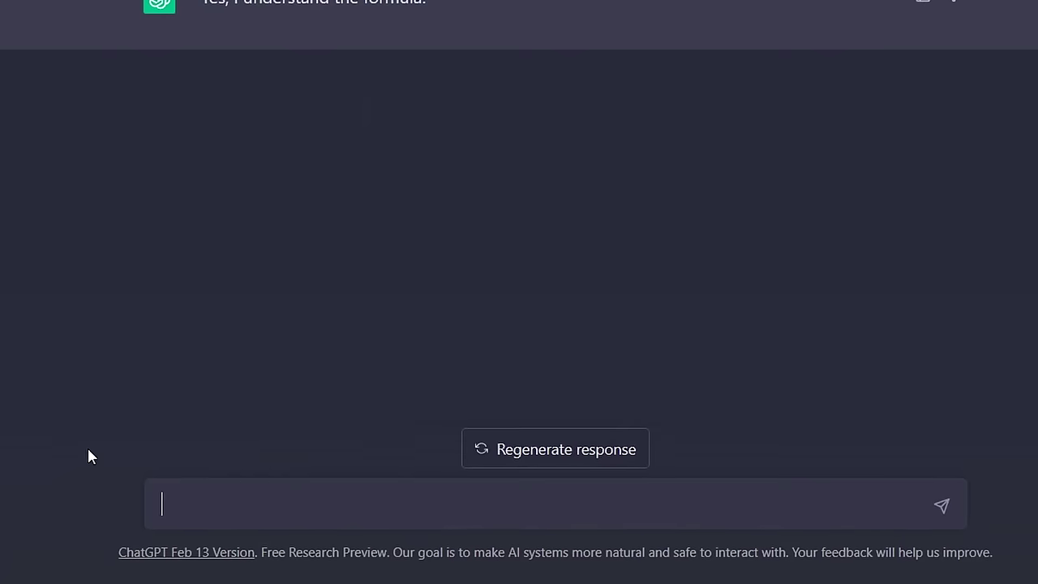
- Ask ChatGPT to "Write 3 midjourney prompts for a dog holding an american flag" and send the request
text(Write 3 midjourney prompts)
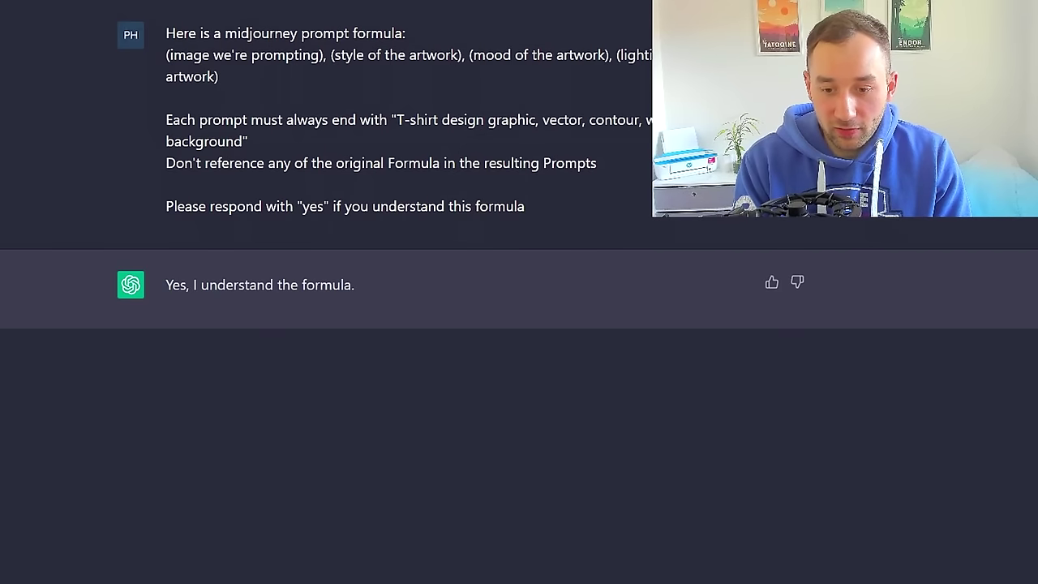
text(for a dog holding an amer)
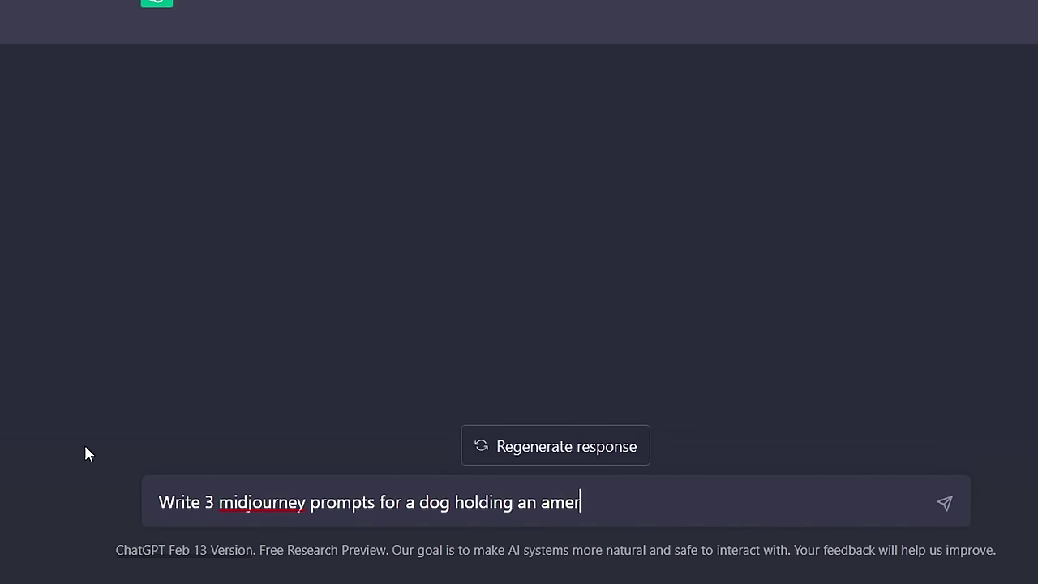
text(ican flag)
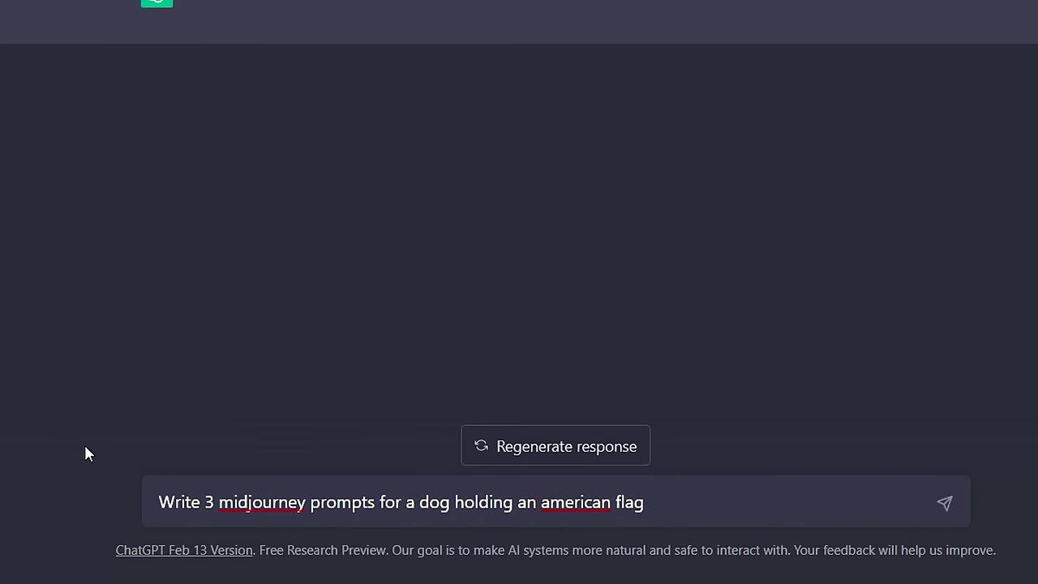
click(408, 502)
drag(409, 501, 739, 486)
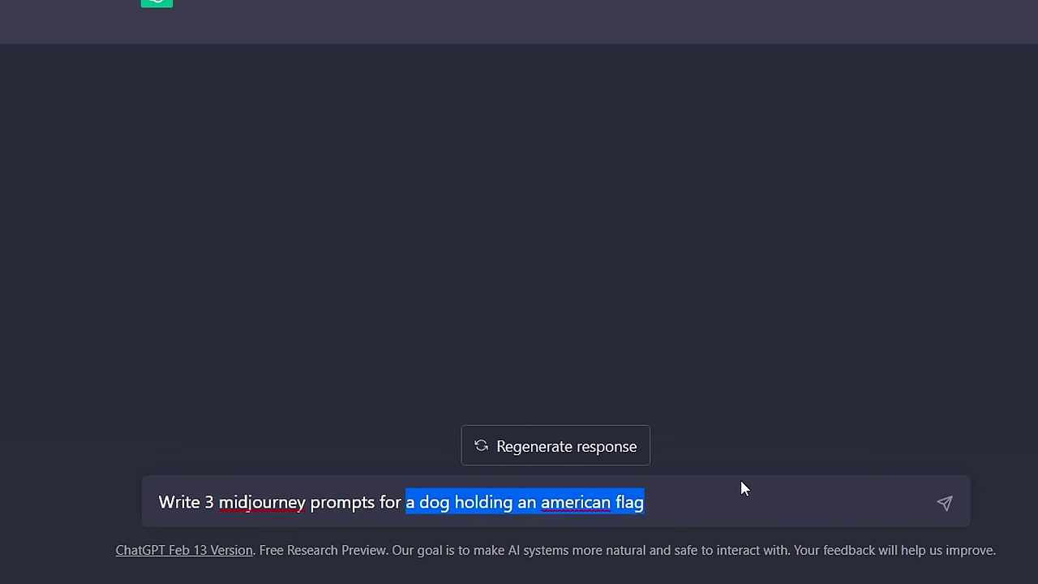
click(730, 498)
key(Return)
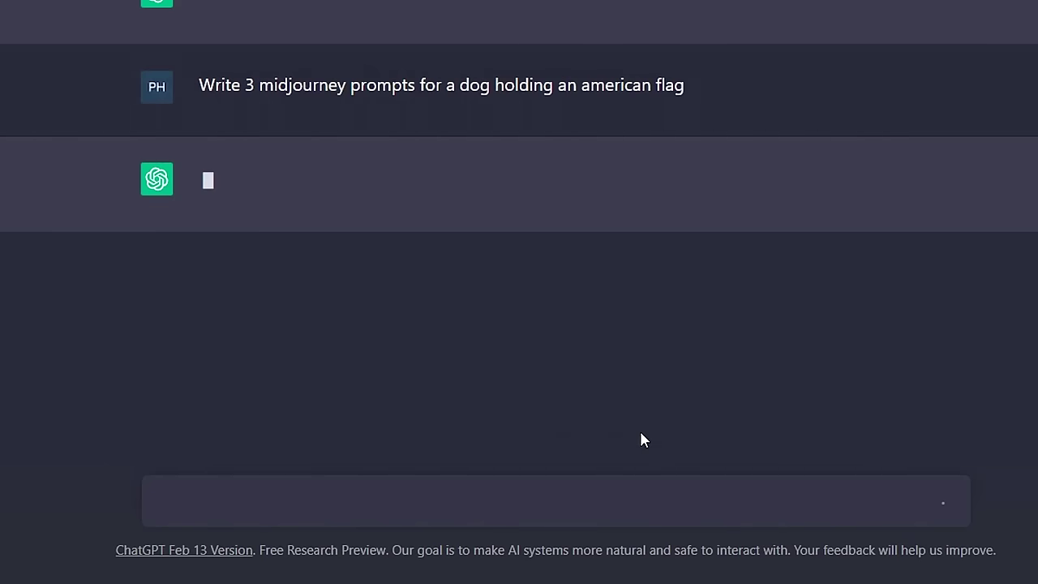
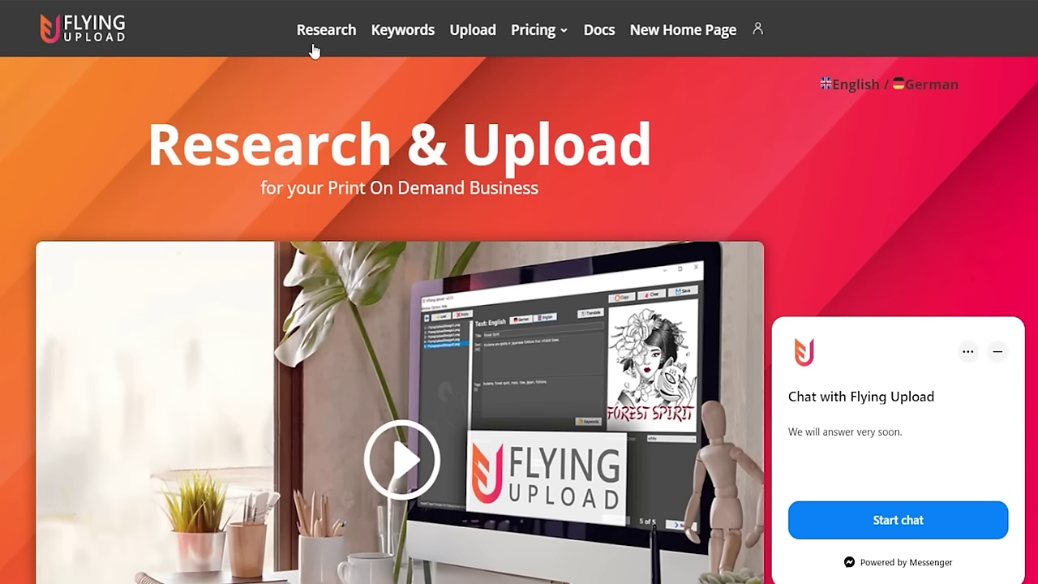
- Open the Flying Upload pricing page and review the free version, Professional Bundle and upload plans with their feature comparison
click(544, 35)
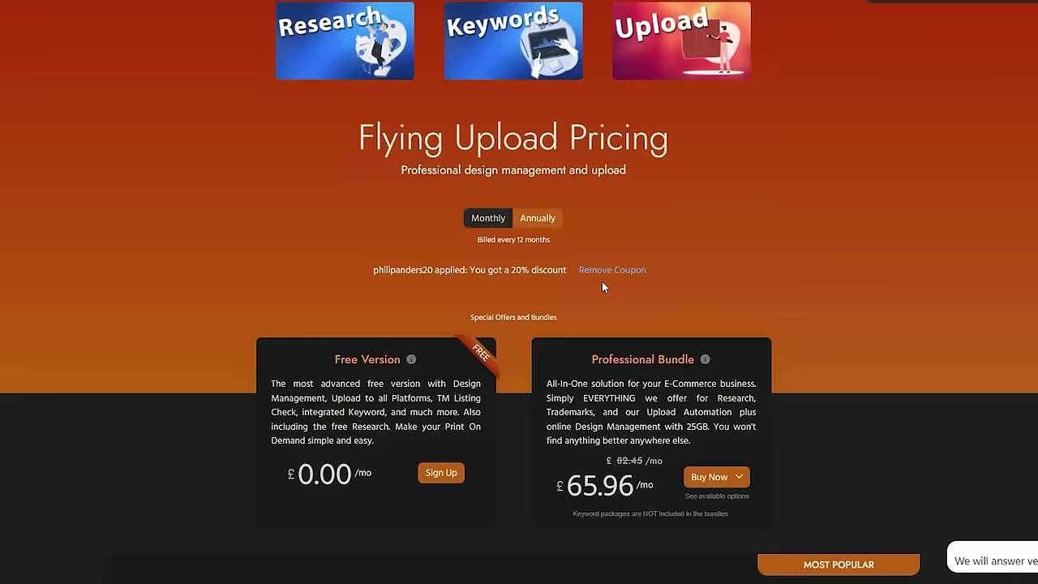
scroll(602, 281, down, 3)
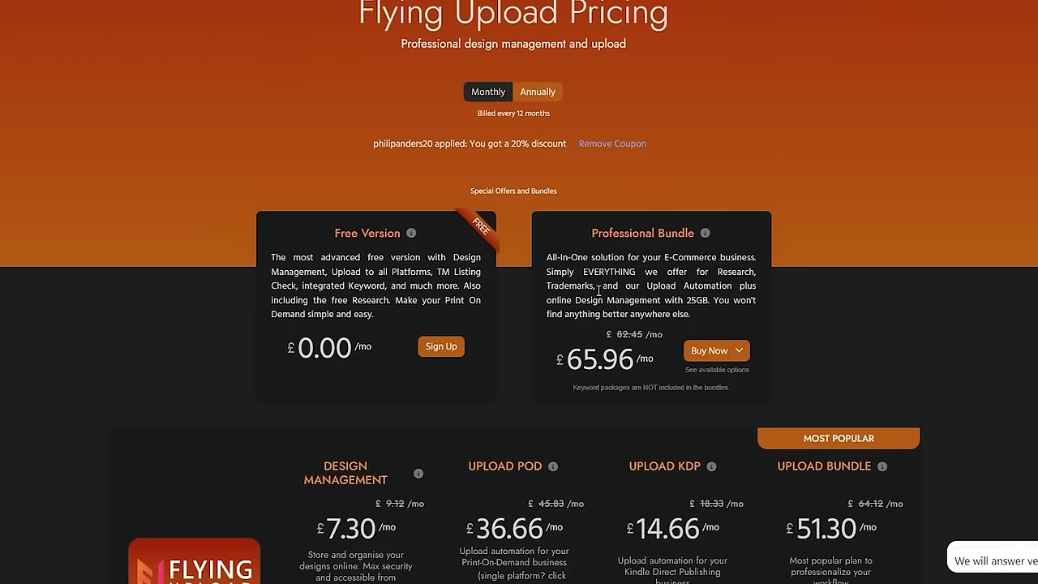
scroll(599, 290, down, 2)
scroll(599, 290, down, 1)
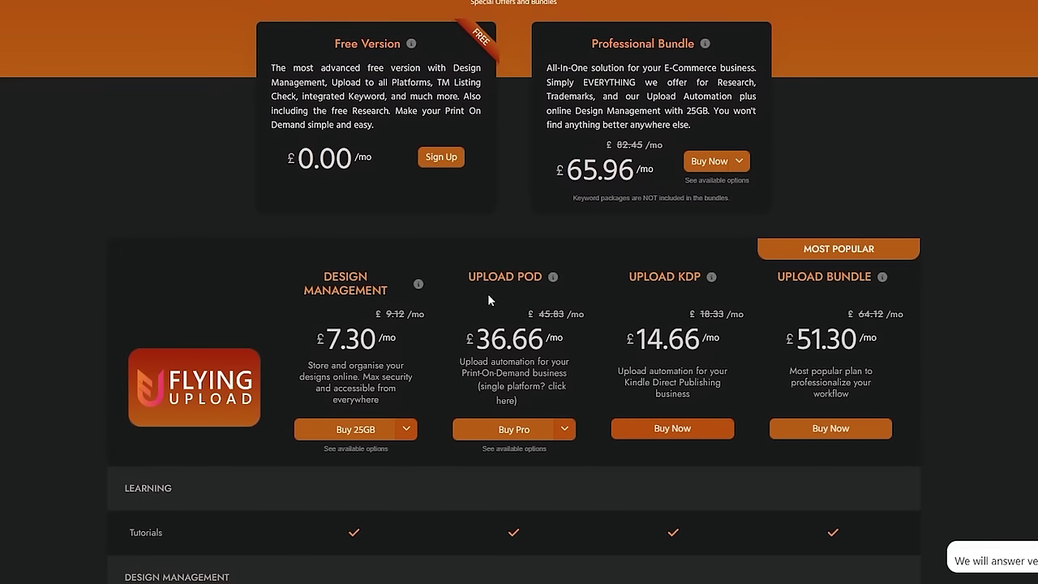
scroll(496, 345, up, 2)
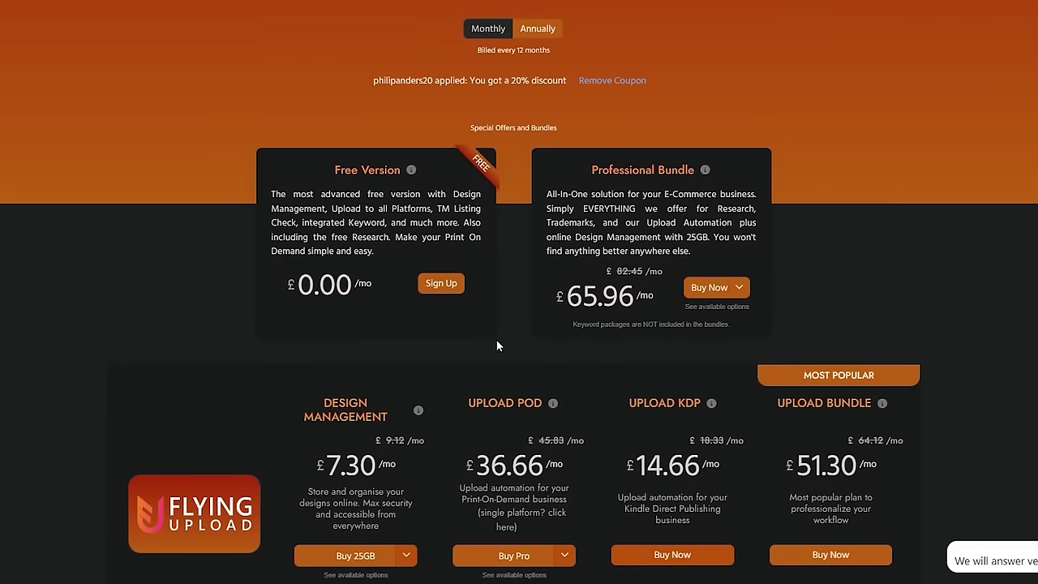
scroll(369, 299, down, 6)
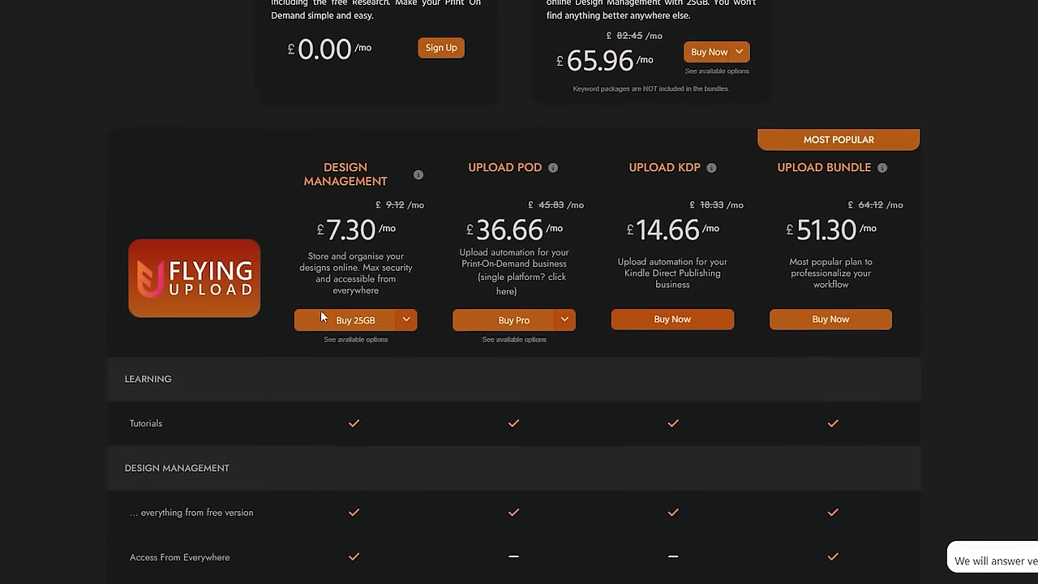
scroll(468, 394, down, 9)
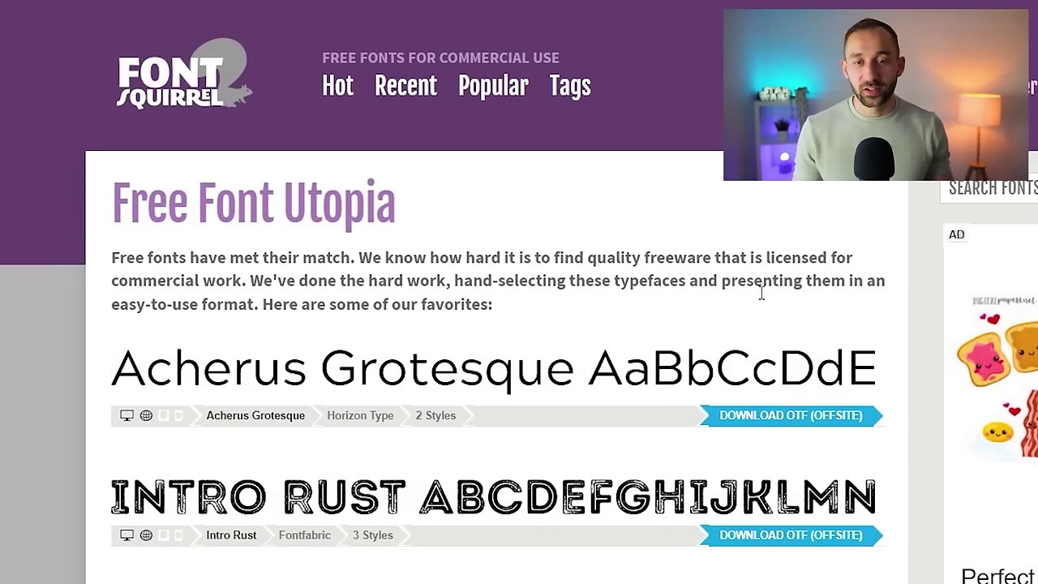
- On the Font Squirrel home page, look through the list of favourite free fonts for commercial use
scroll(754, 324, down, 3)
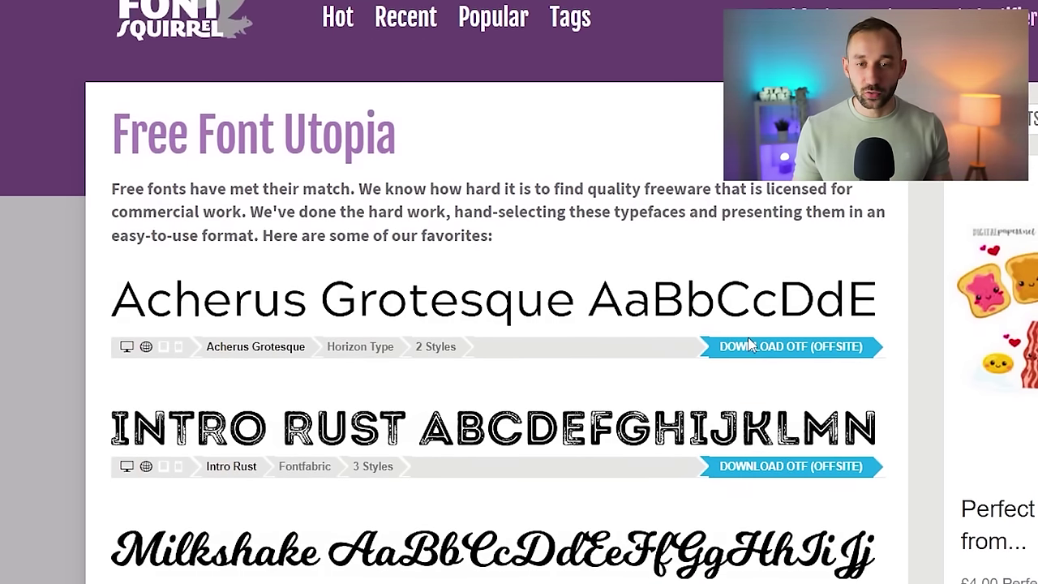
scroll(752, 349, down, 3)
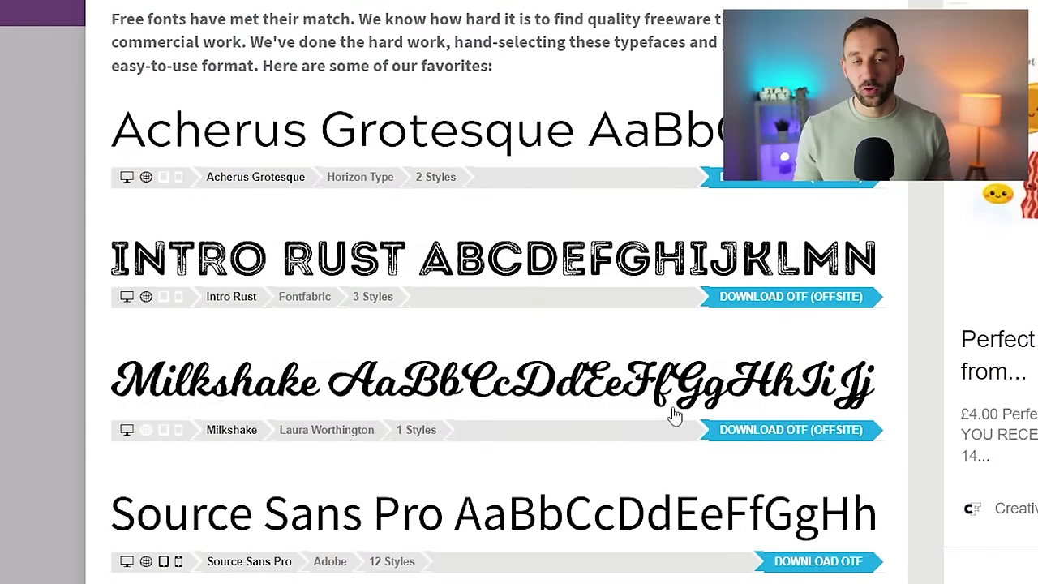
scroll(673, 415, down, 2)
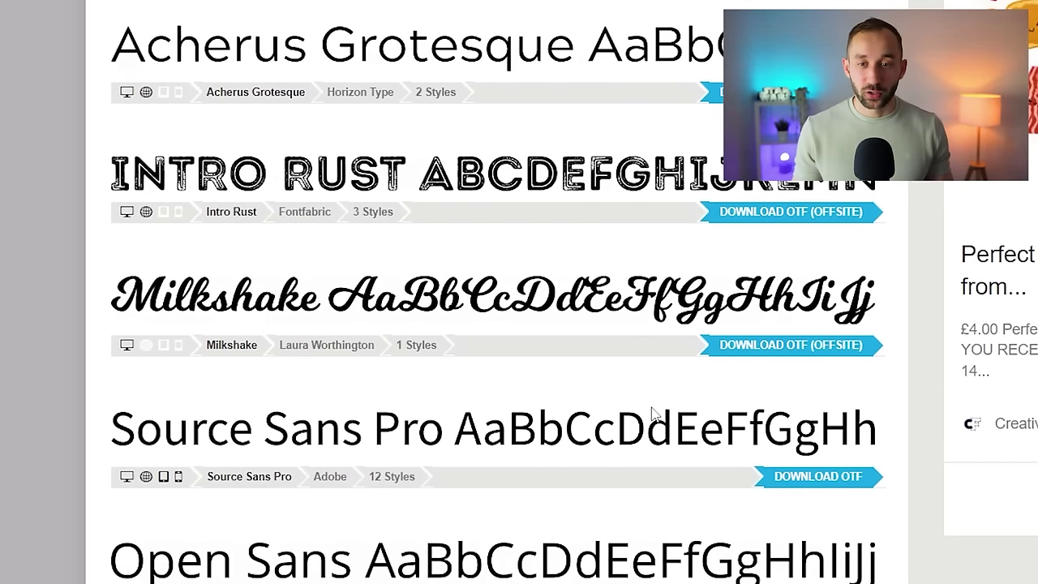
scroll(654, 414, down, 6)
scroll(654, 418, down, 4)
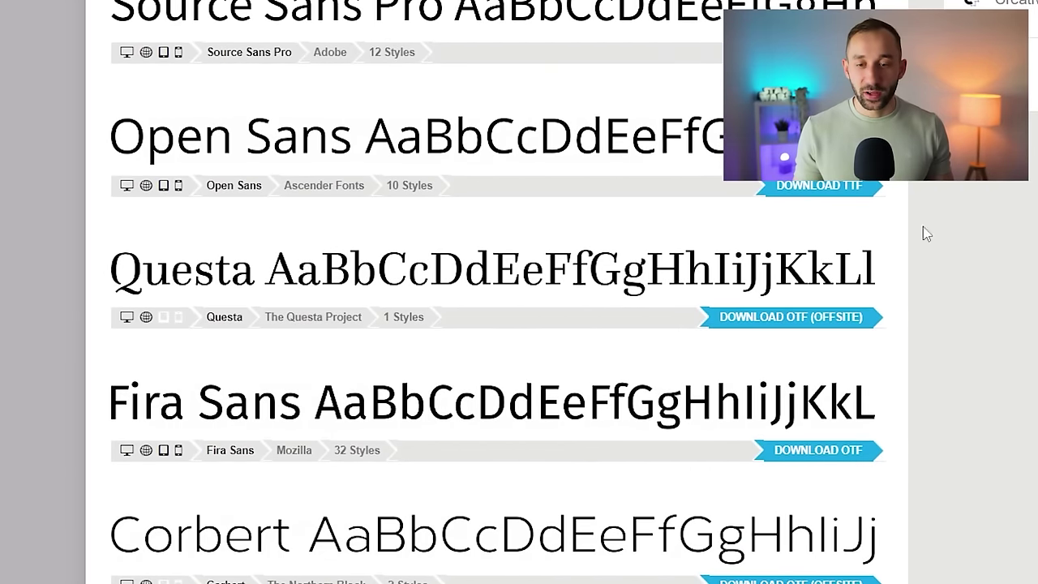
scroll(579, 454, up, 18)
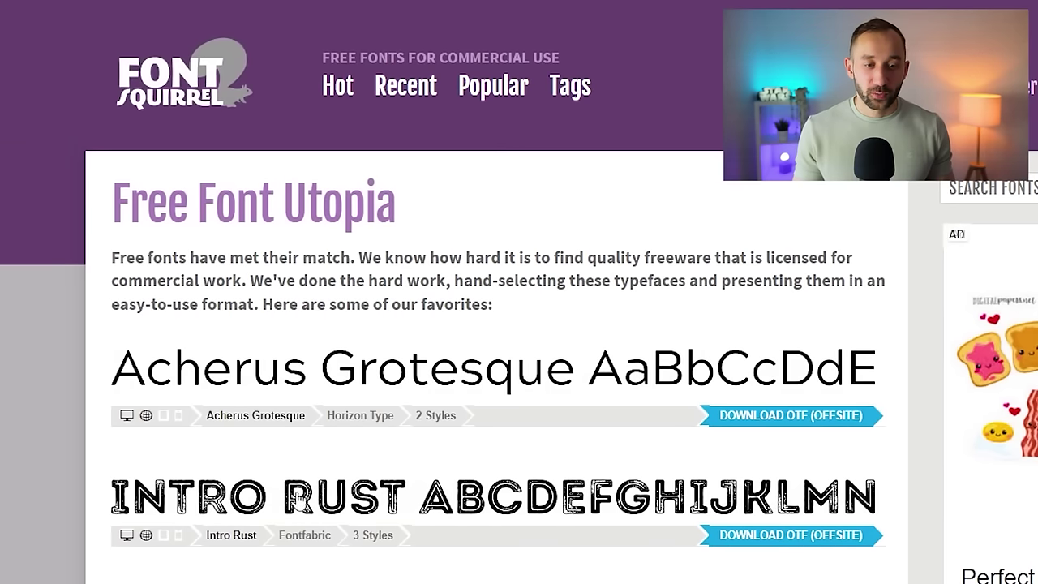
- Open the Intro Rust font page and examine its sample, included font styles and font information
click(298, 496)
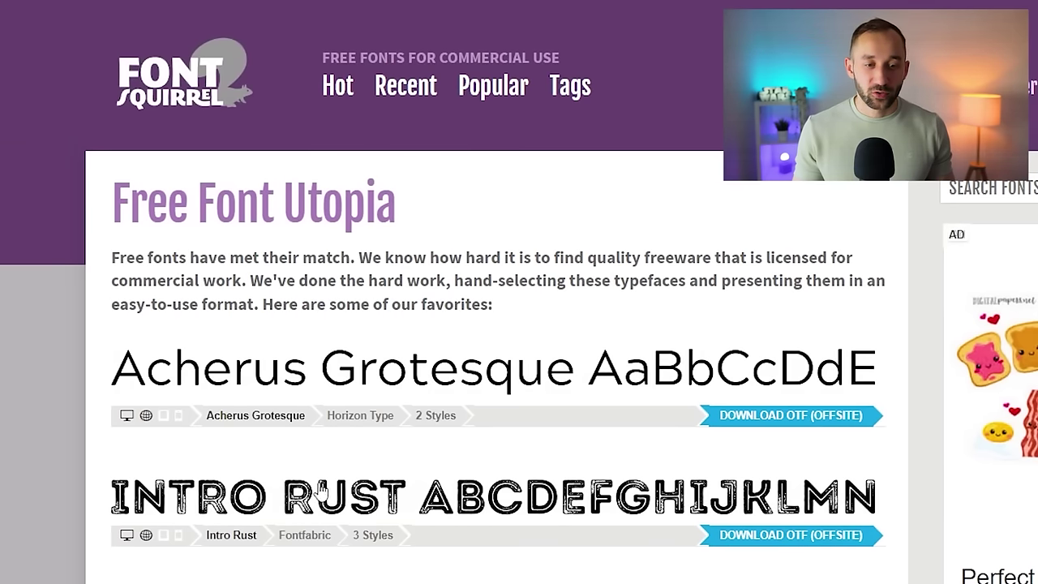
scroll(336, 386, down, 3)
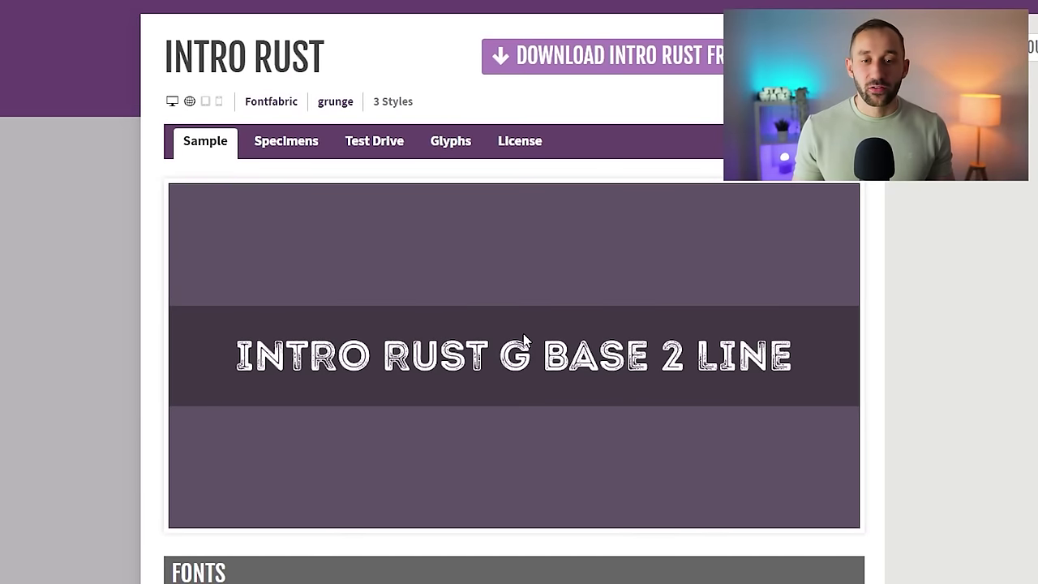
scroll(527, 349, down, 1)
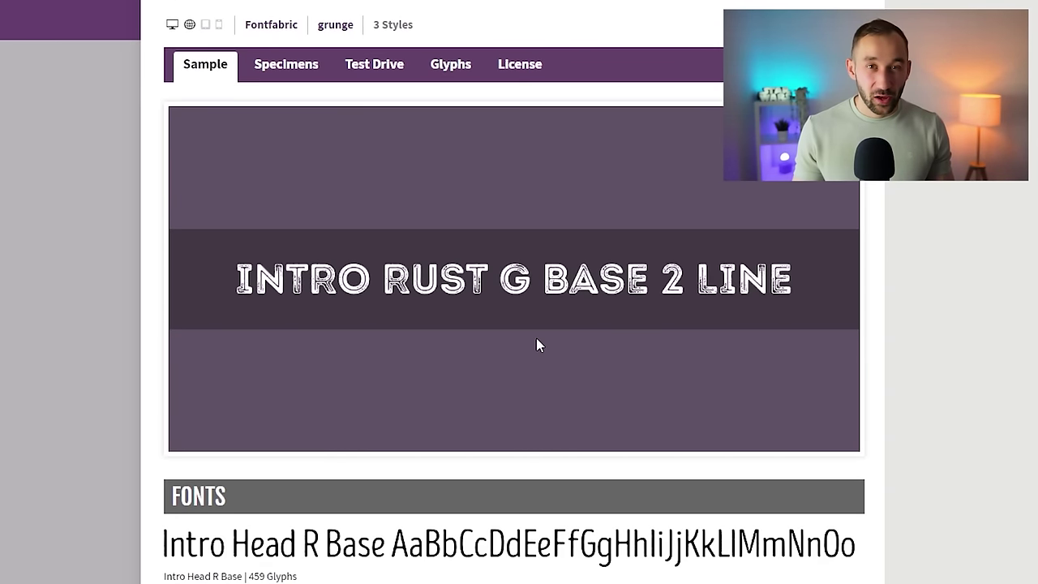
scroll(531, 342, down, 1)
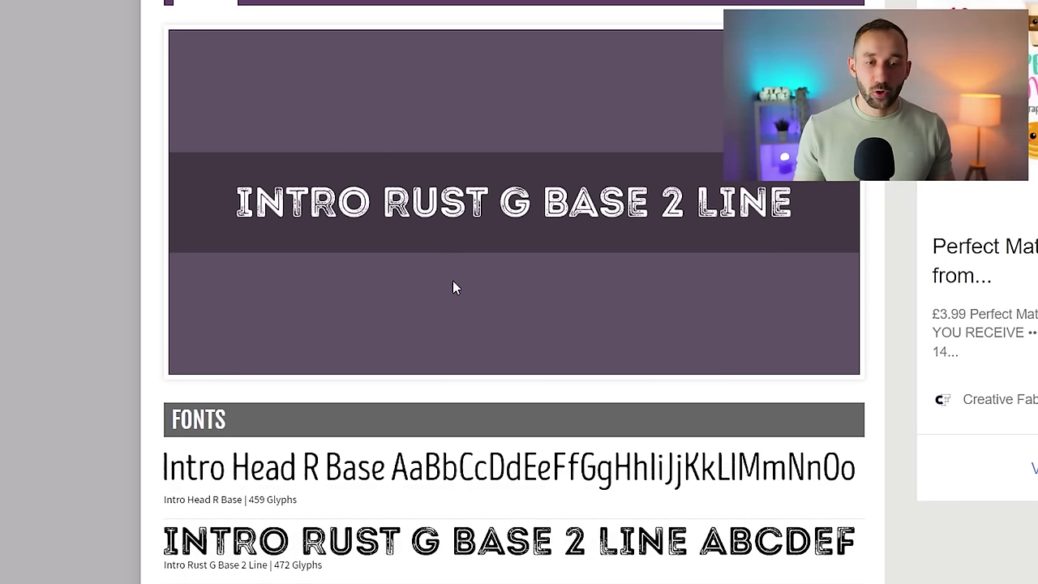
scroll(493, 377, down, 2)
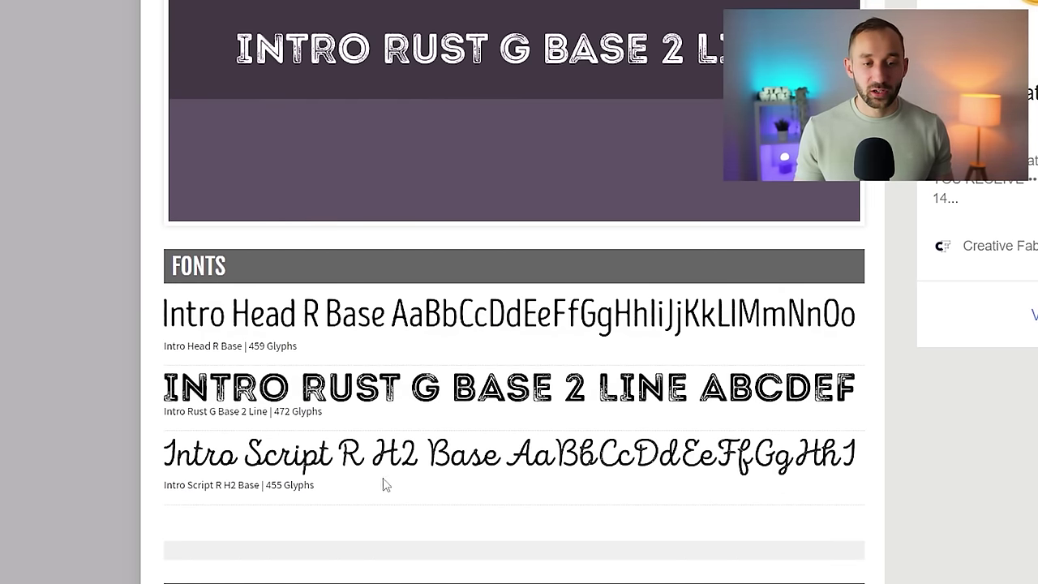
scroll(364, 473, down, 1)
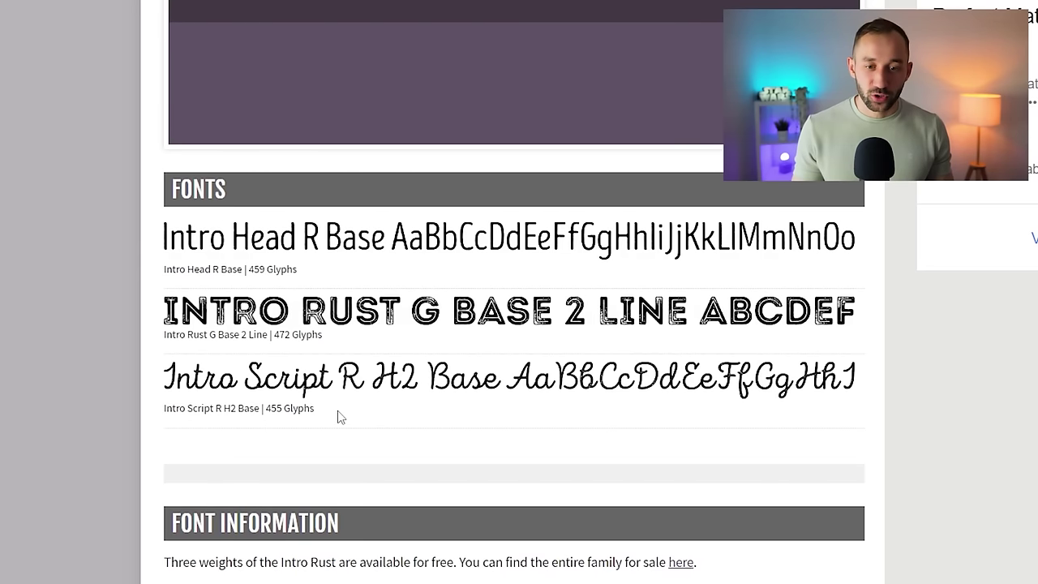
scroll(473, 387, down, 4)
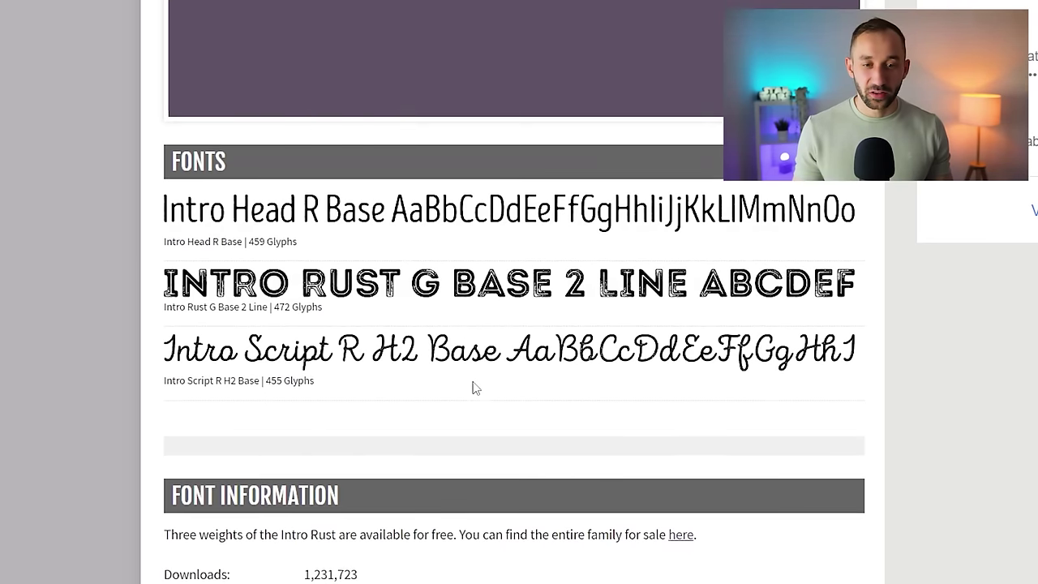
scroll(462, 218, down, 2)
scroll(479, 257, up, 11)
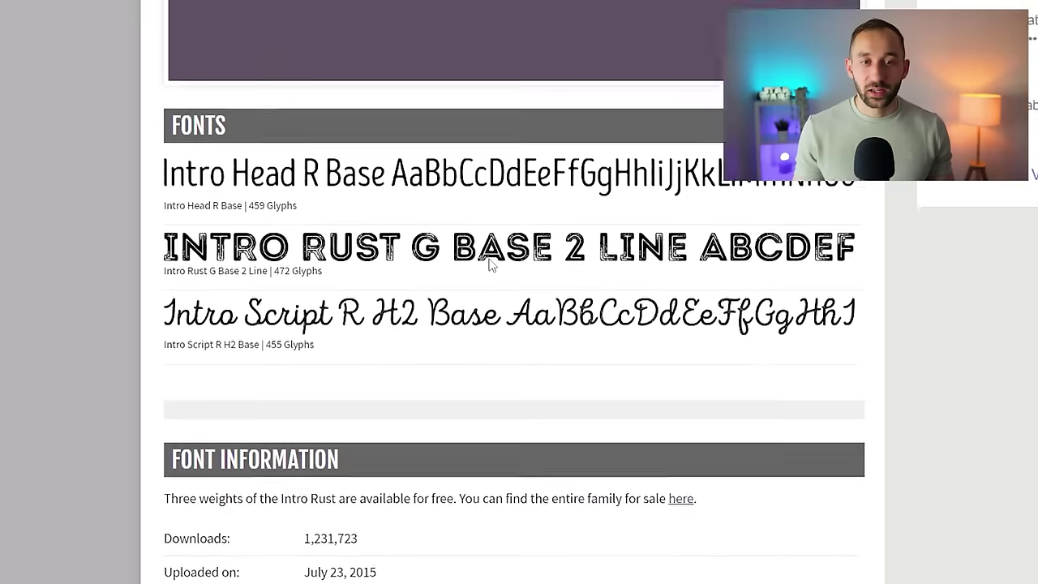
scroll(489, 275, down, 1)
scroll(489, 276, up, 1)
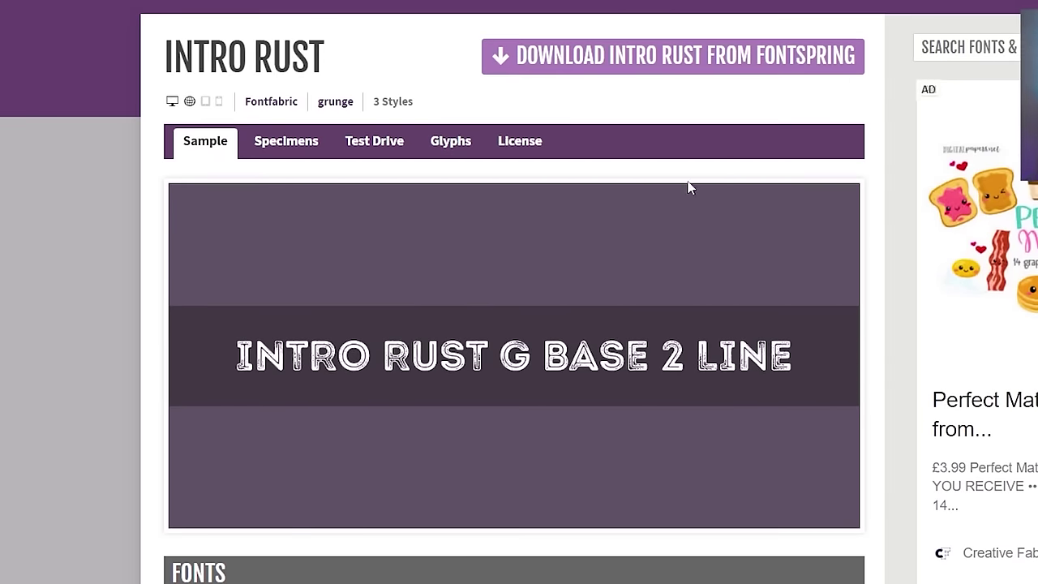
- Find the font tags on the Intro Rust page and list the fonts tagged Distressed
scroll(808, 271, down, 9)
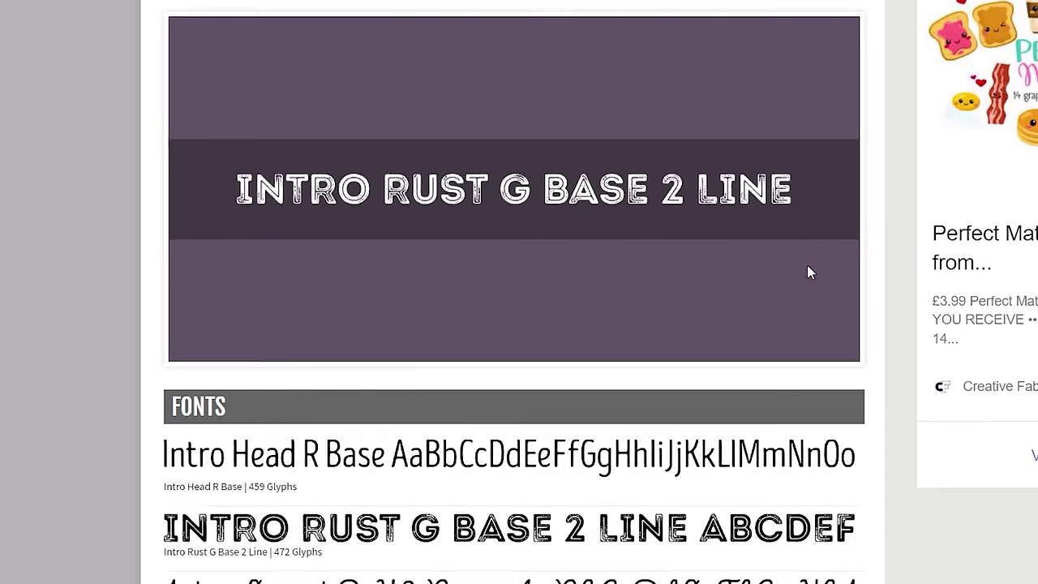
scroll(896, 436, down, 4)
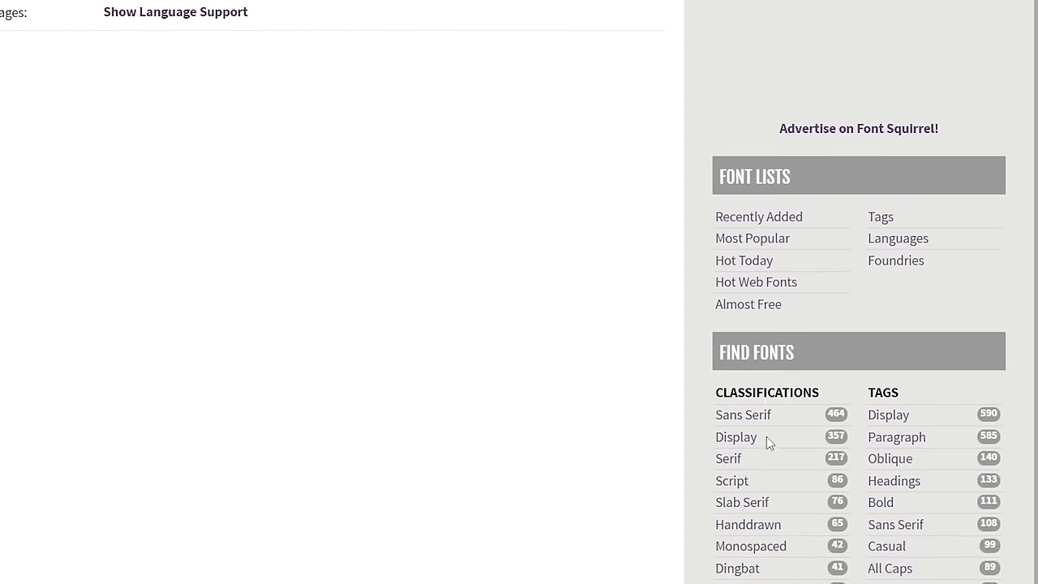
scroll(746, 176, down, 1)
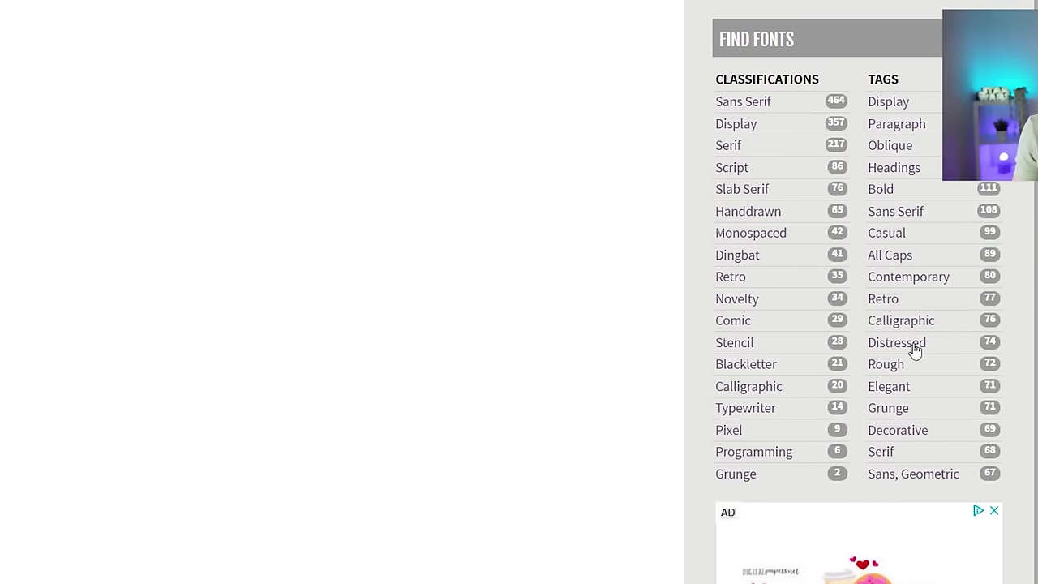
click(910, 345)
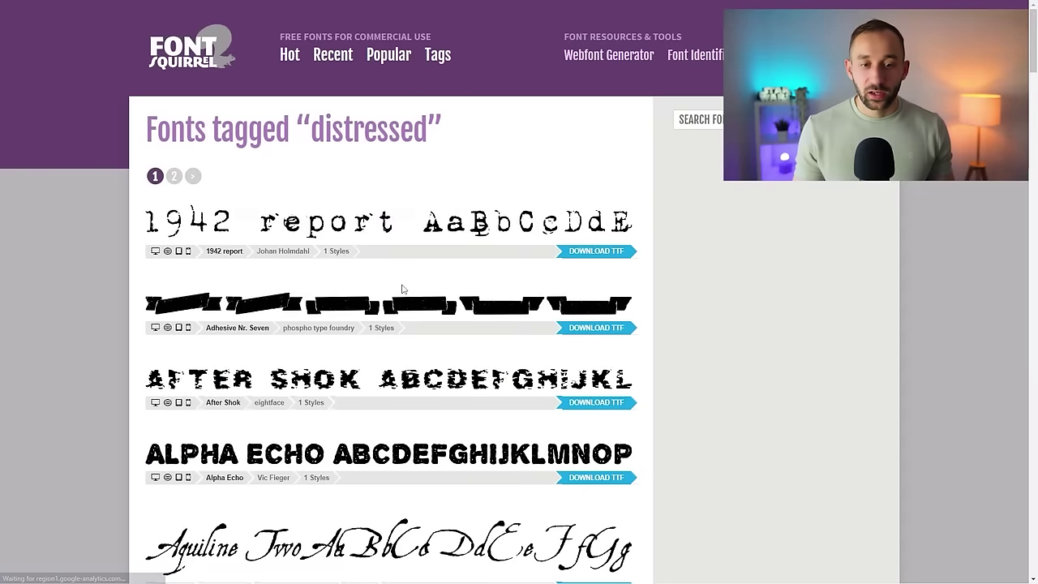
- Browse the fonts tagged "distressed" and compare their lettering samples
scroll(401, 289, down, 3)
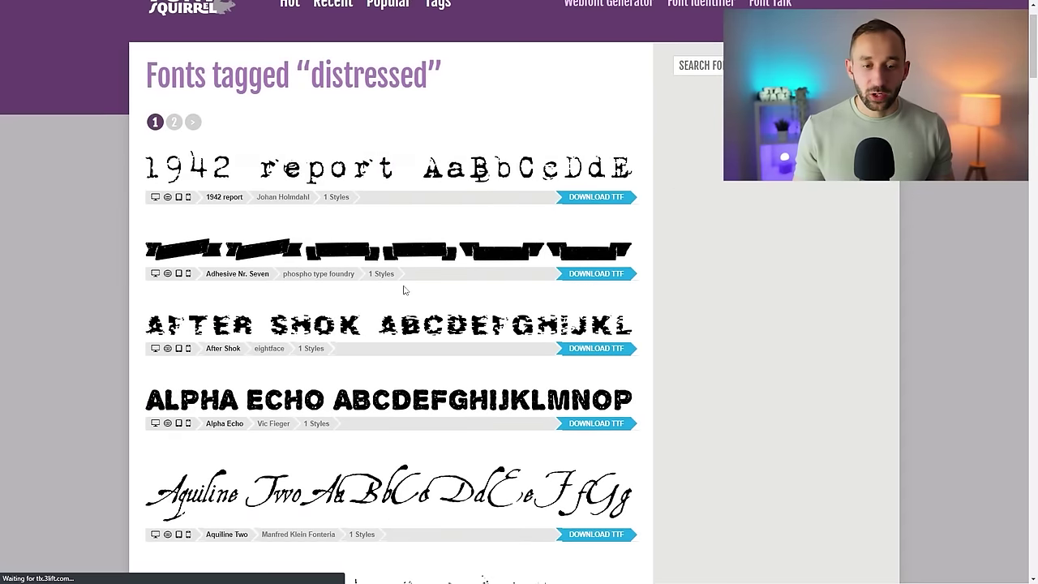
scroll(361, 267, up, 1)
scroll(349, 274, up, 1)
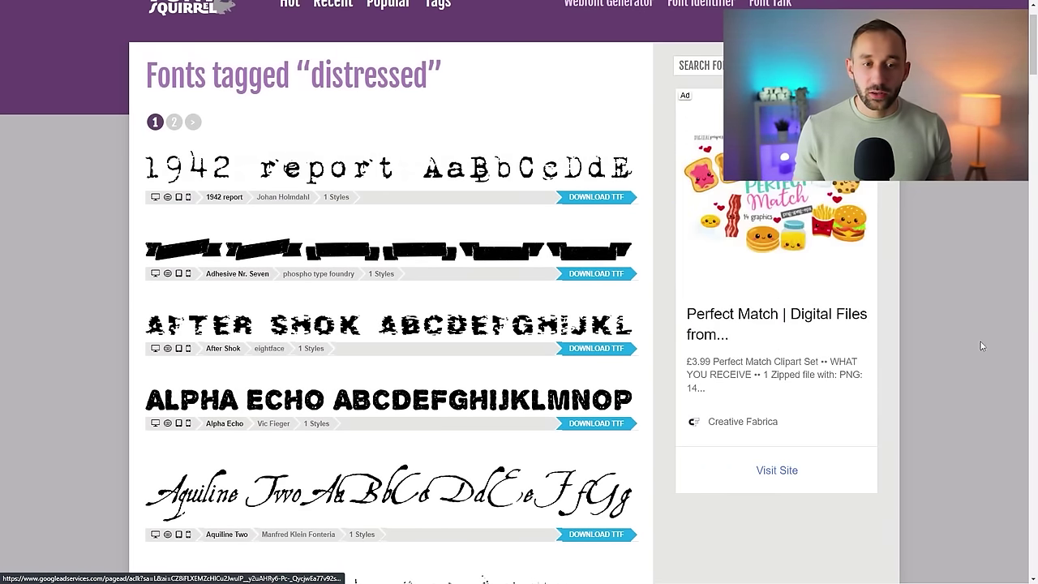
scroll(539, 294, down, 6)
scroll(539, 293, down, 8)
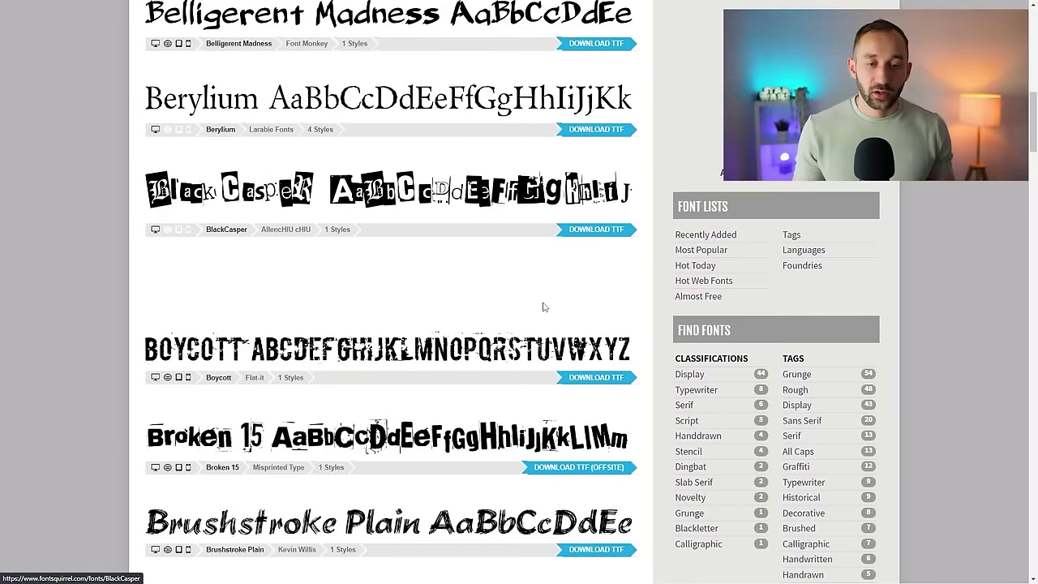
scroll(541, 307, down, 9)
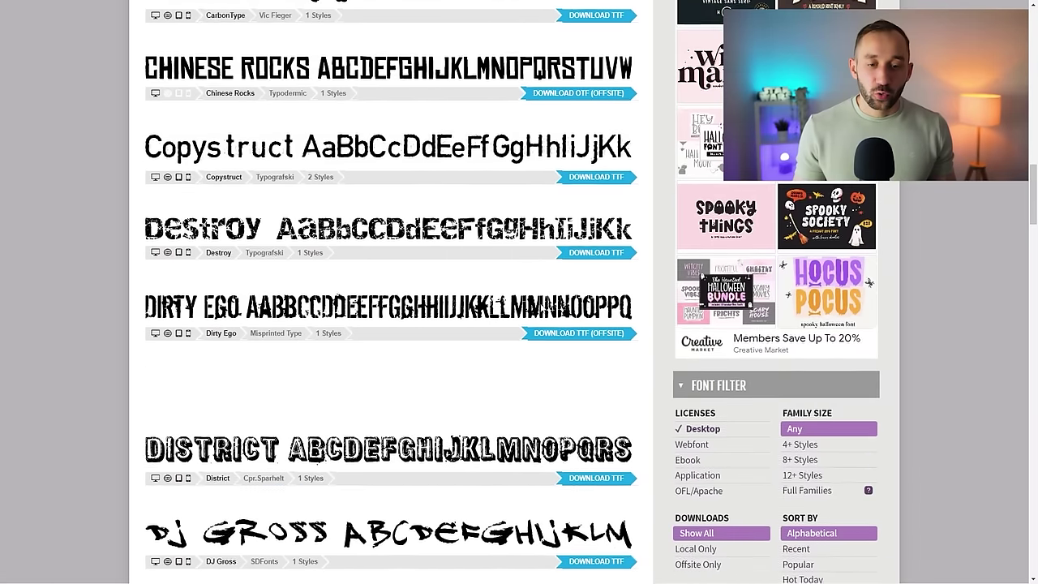
scroll(524, 301, down, 8)
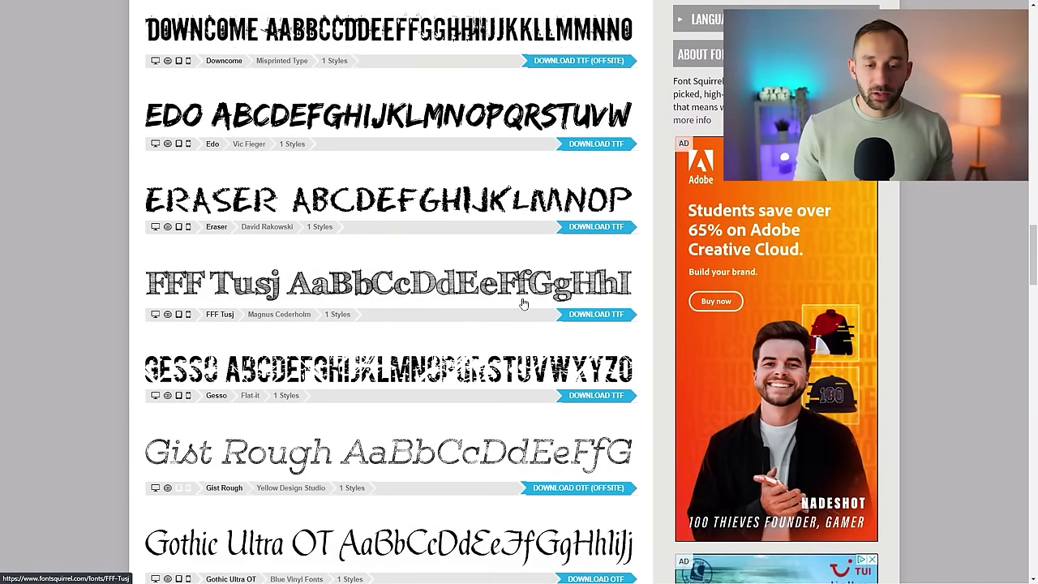
- Look further through the distressed font samples, past the HVD fonts, and return to the Edo and Eraser samples
scroll(524, 294, down, 4)
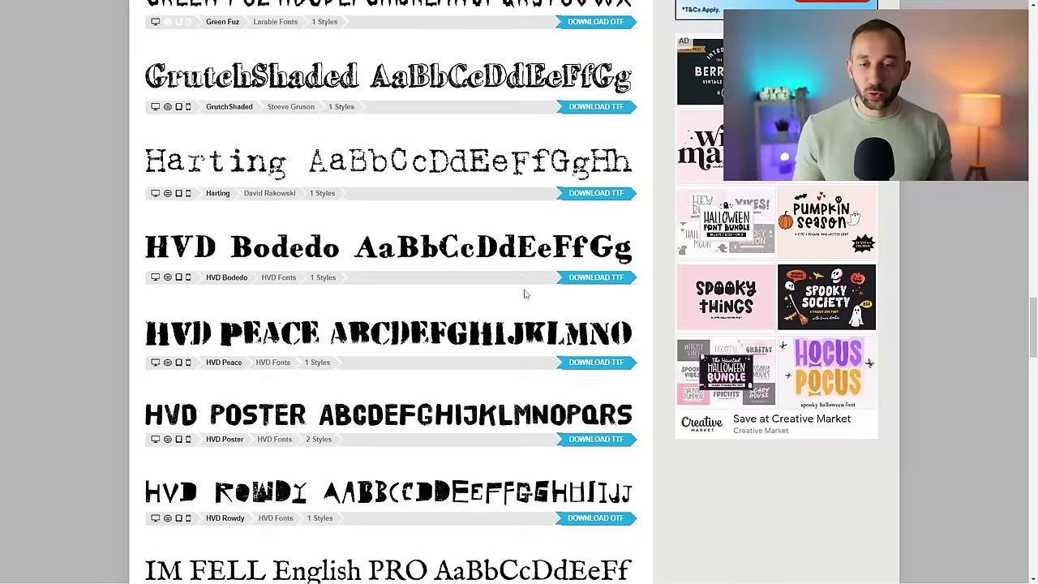
scroll(663, 349, up, 8)
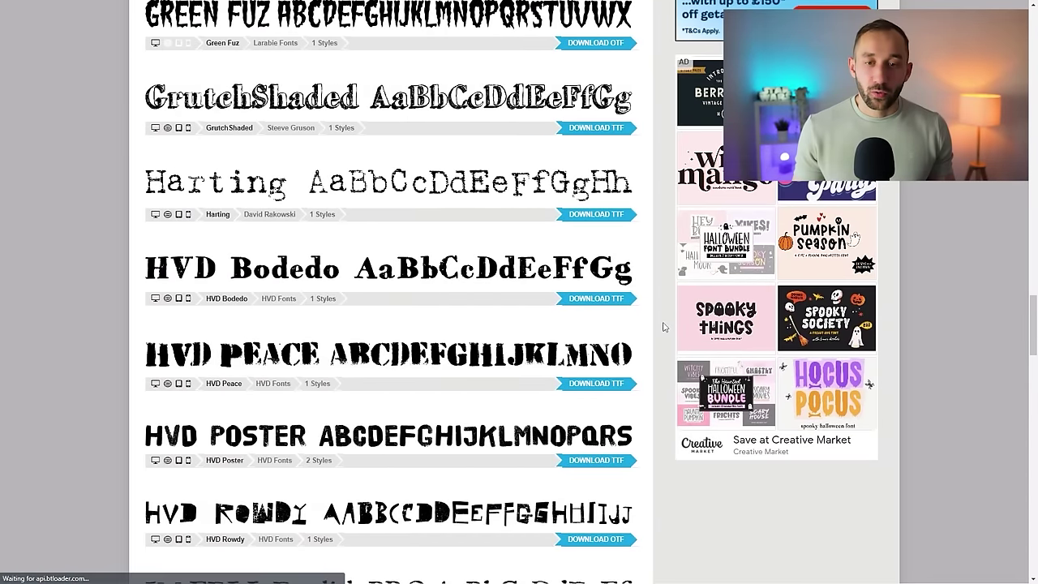
scroll(591, 357, up, 10)
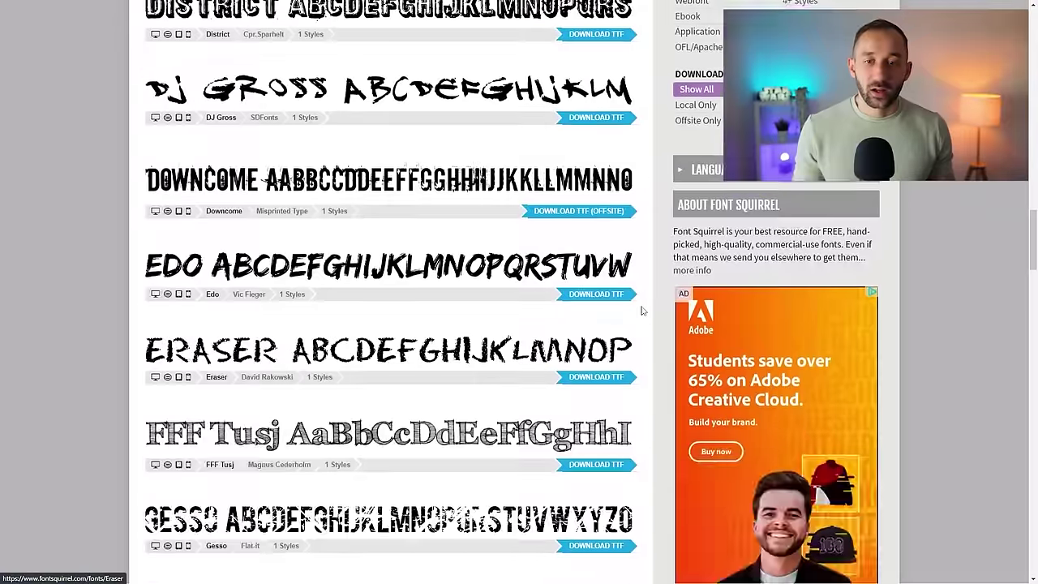
scroll(646, 331, up, 1)
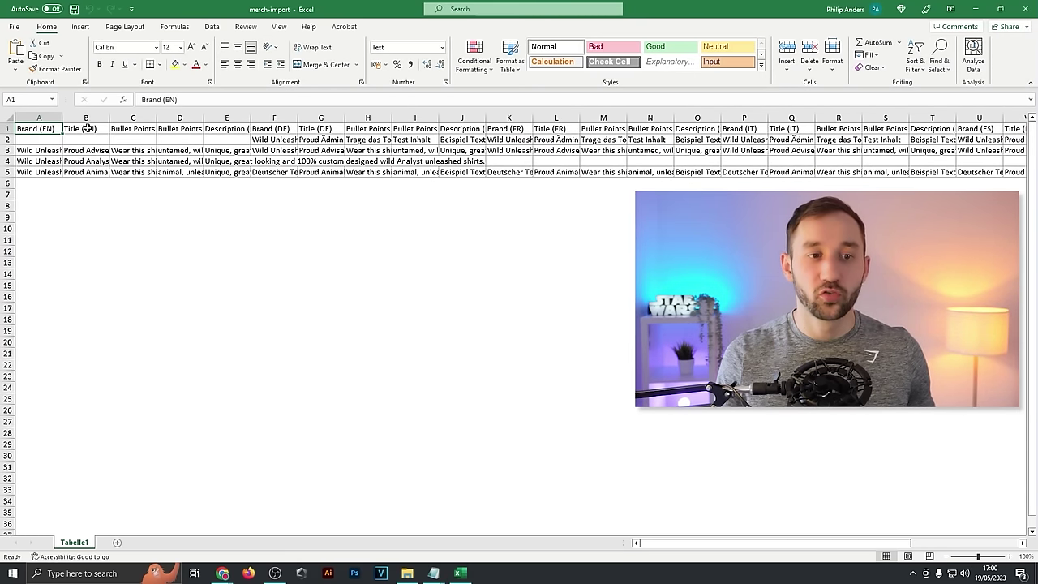
- Switch to the merch-import workbook in Excel and inspect the Brand, Title and Bullet Points columns for English
click(85, 139)
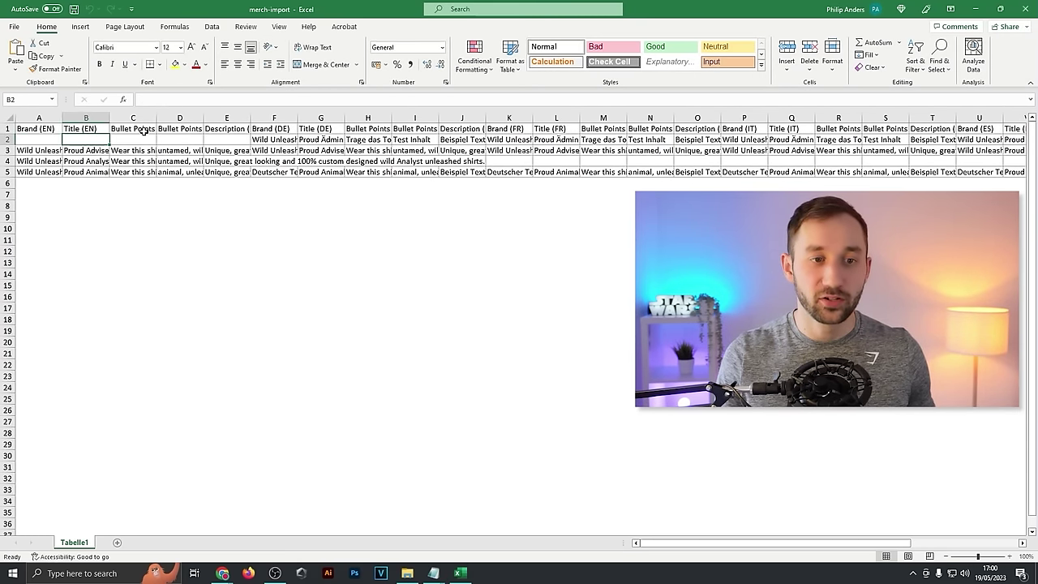
click(142, 130)
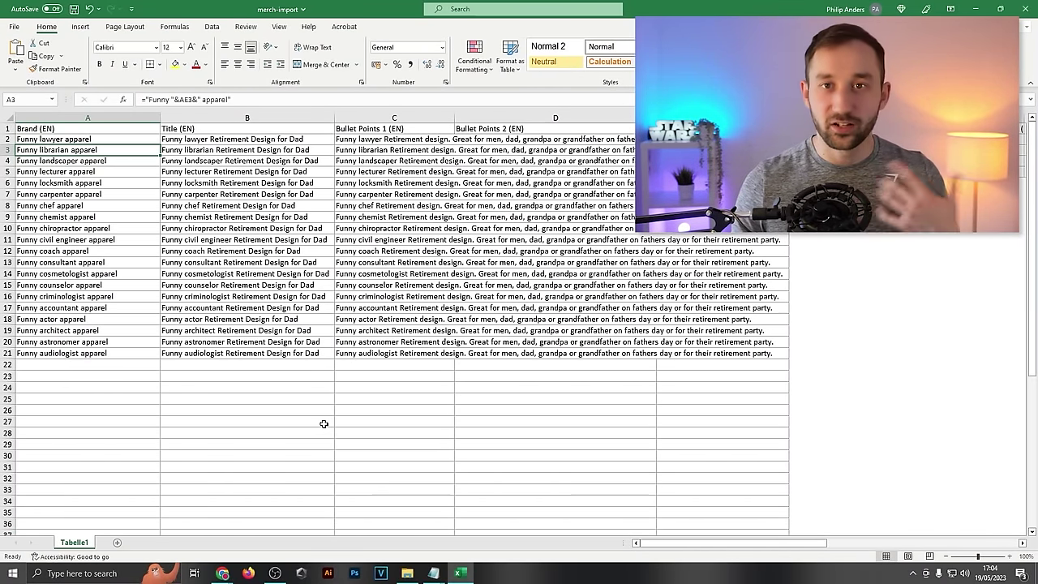
click(99, 142)
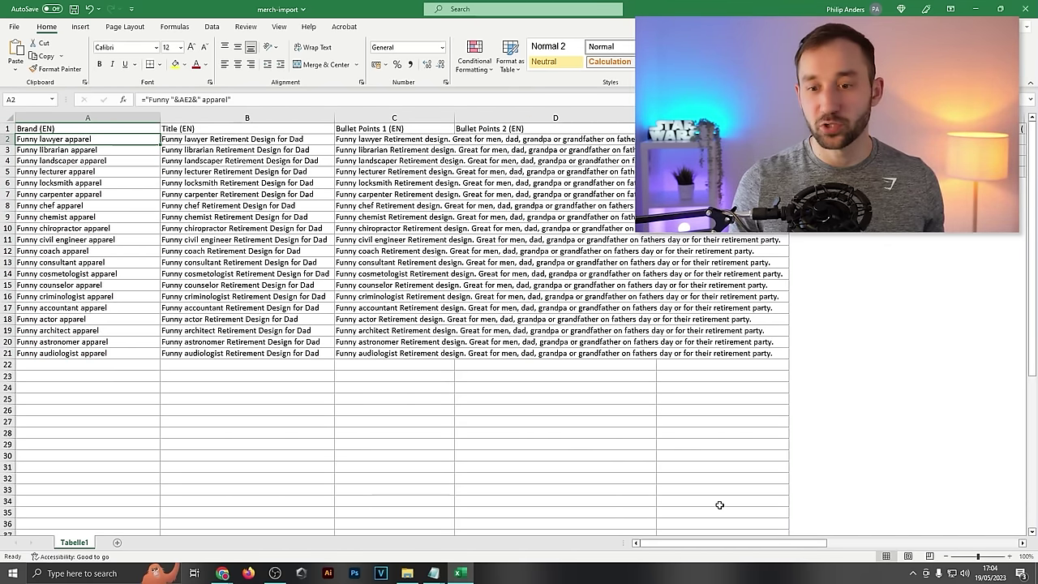
- Find the profession list in column AE and highlight its entries from lawyer down to audiologist
scroll(719, 505, right, 5)
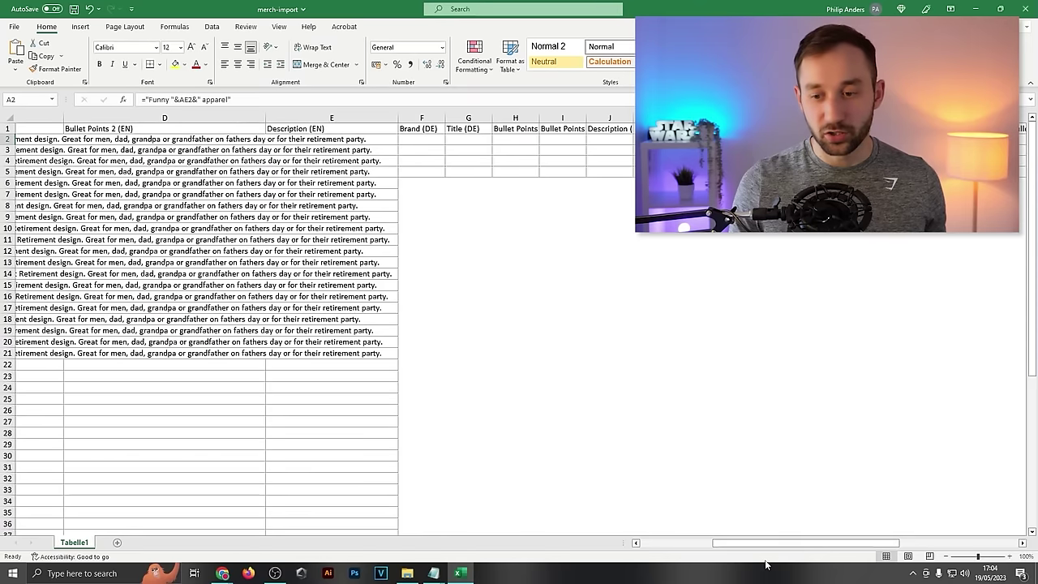
drag(772, 542, 810, 541)
drag(861, 537, 939, 528)
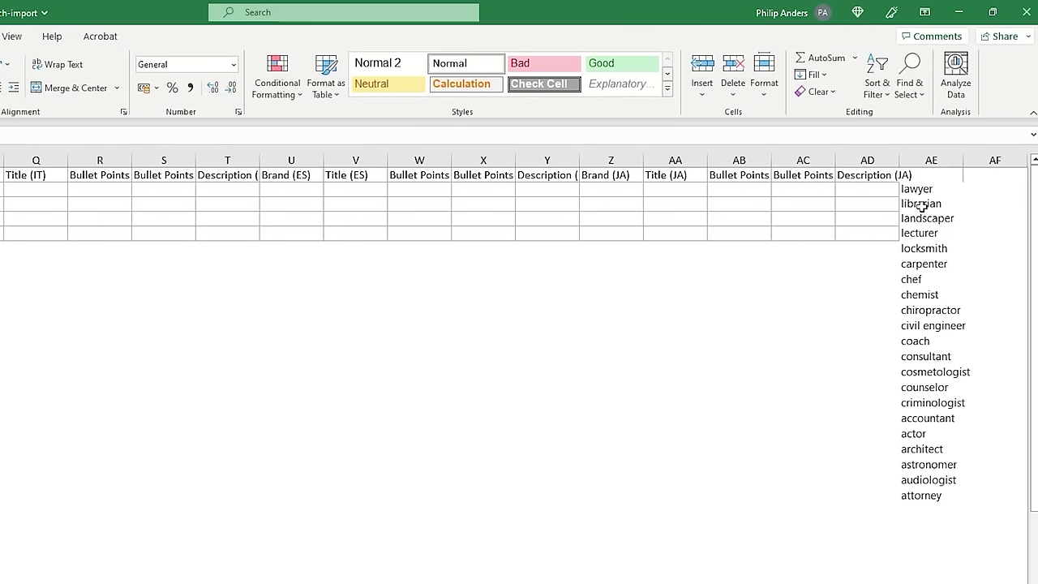
drag(943, 263, 939, 494)
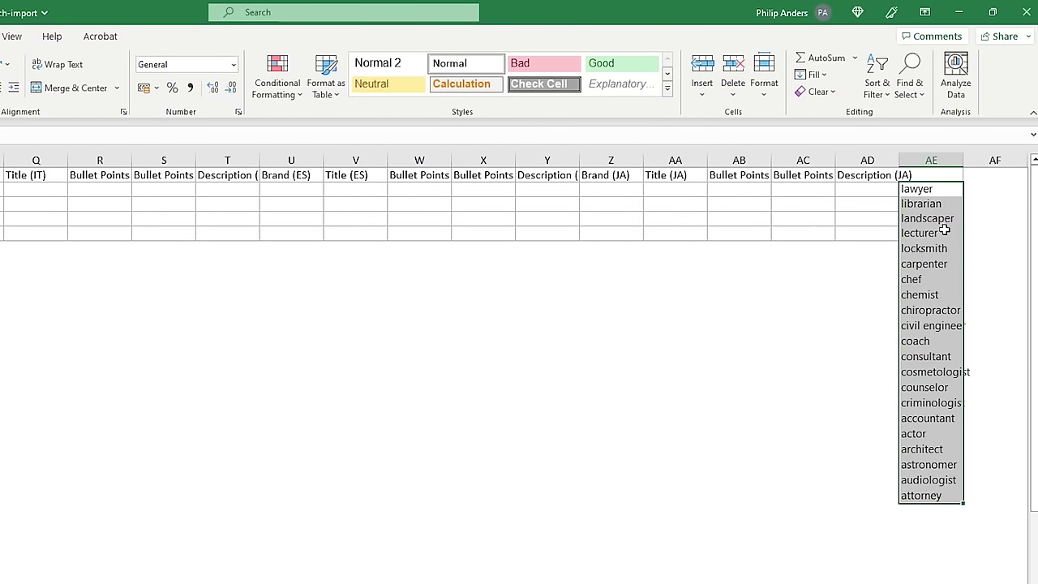
click(975, 189)
drag(941, 256, 957, 484)
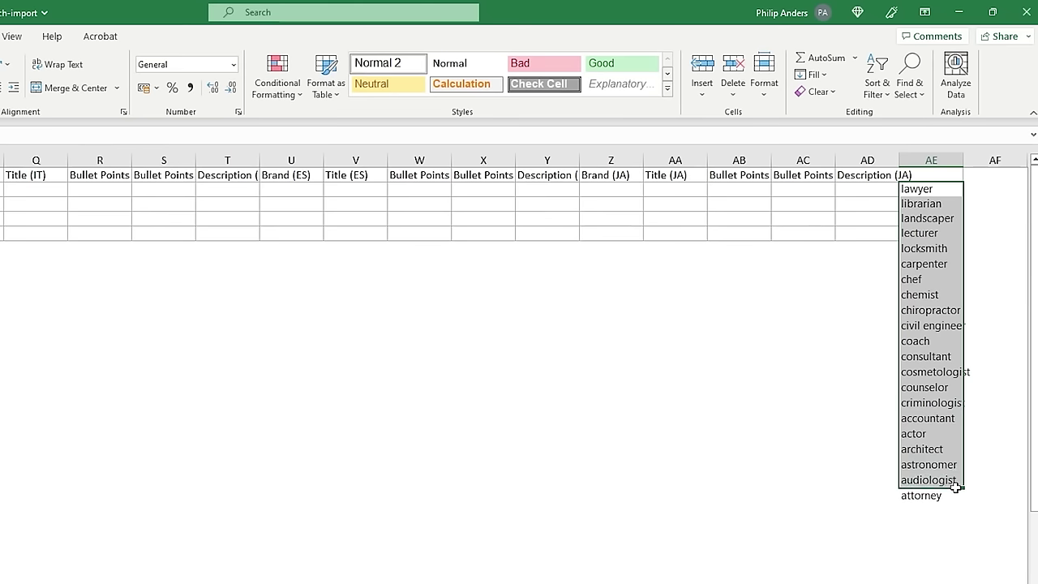
click(919, 524)
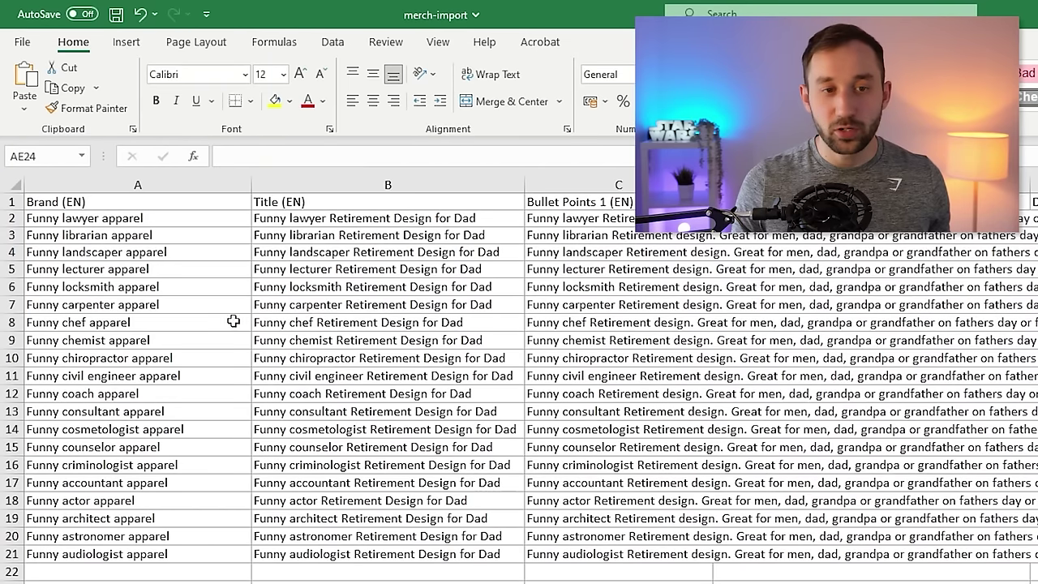
- Examine the Brand (EN) formula in cell A2 around its AE2 reference and leave it unchanged
click(93, 218)
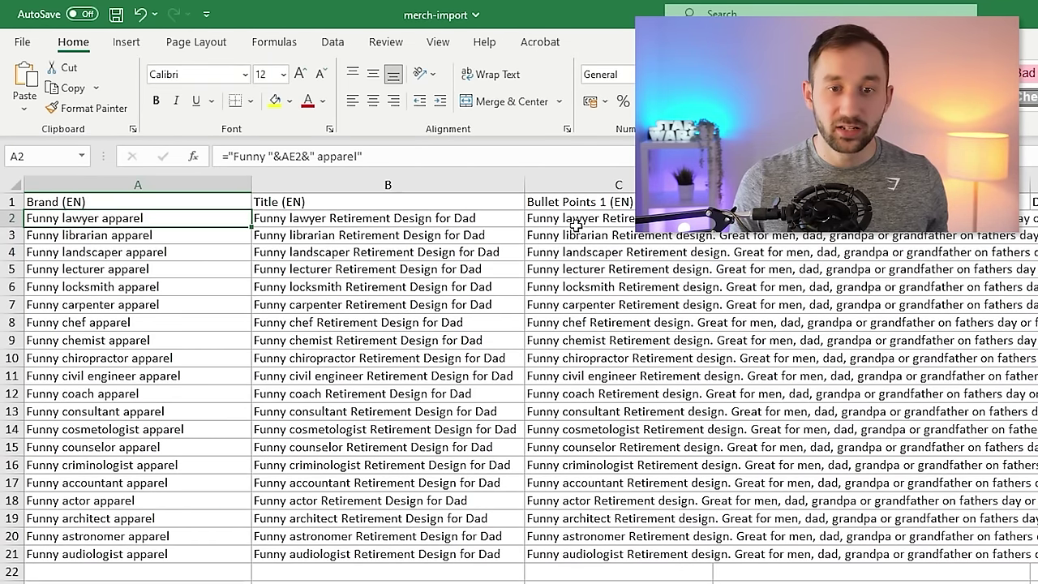
click(278, 159)
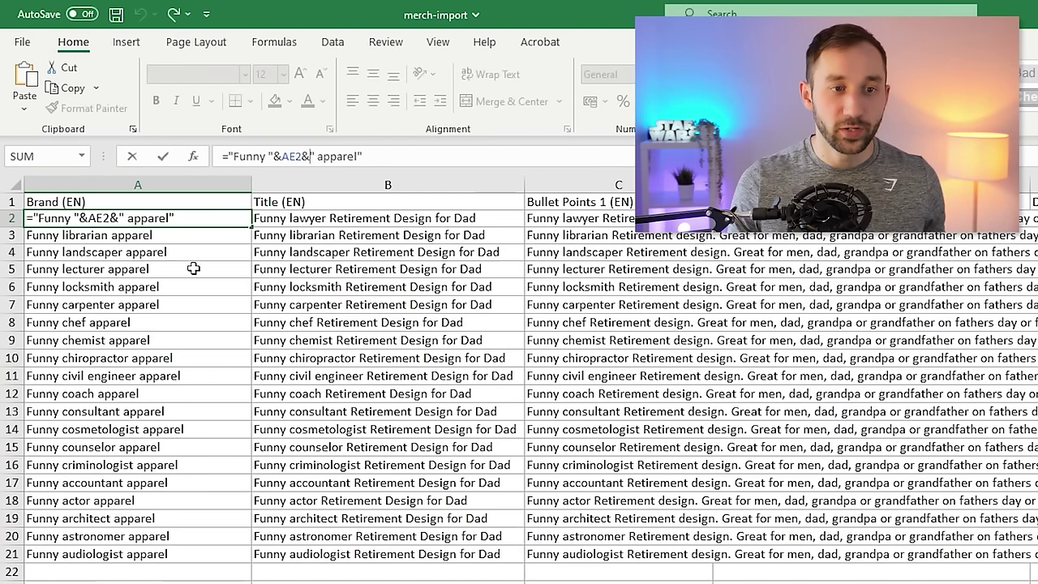
key(Return)
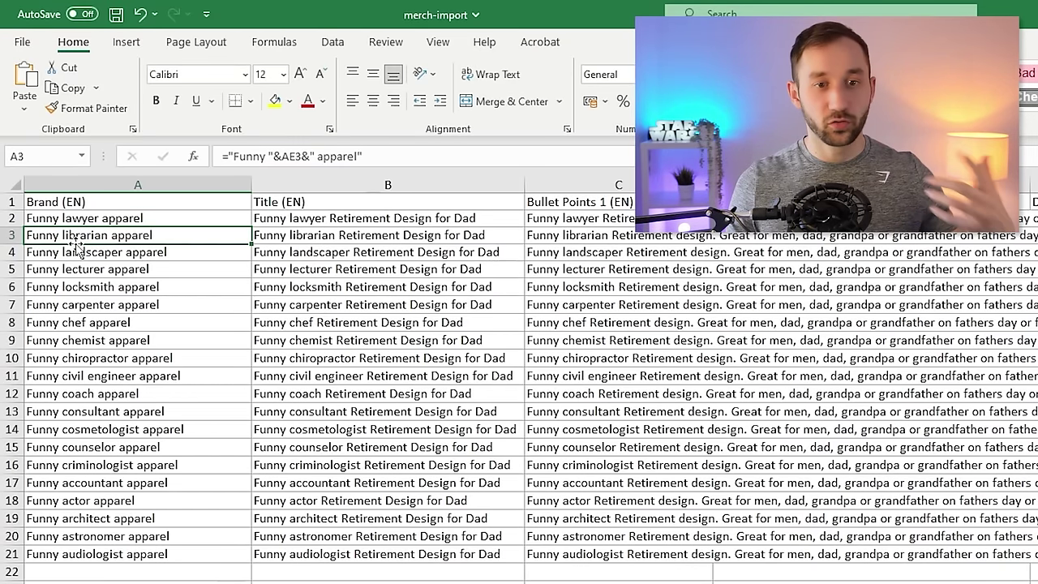
- Replace "Retirement" with "fathers day" in the Title (EN) formula of cell B2
click(290, 203)
click(298, 211)
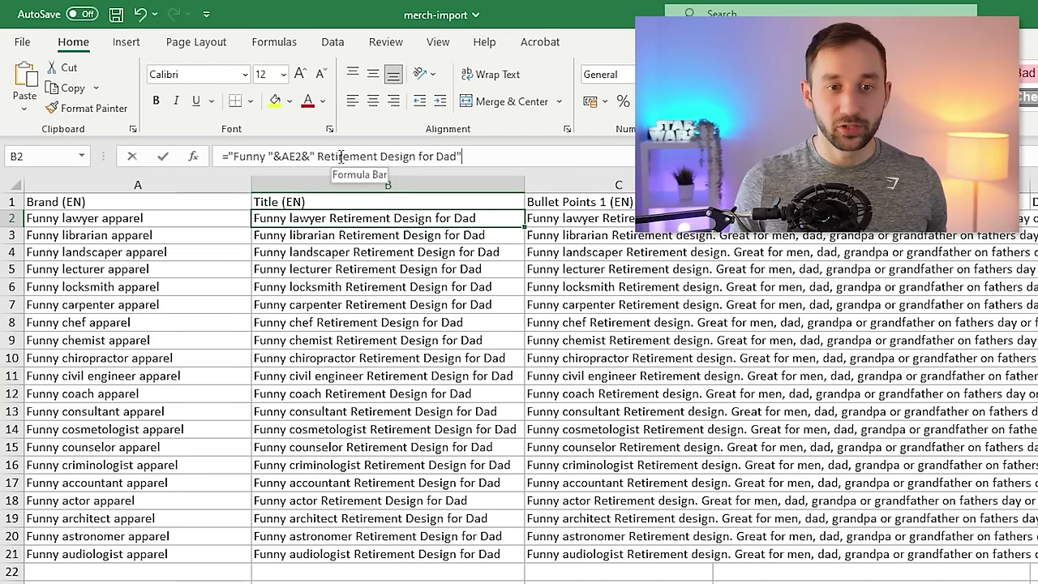
double_click(341, 155)
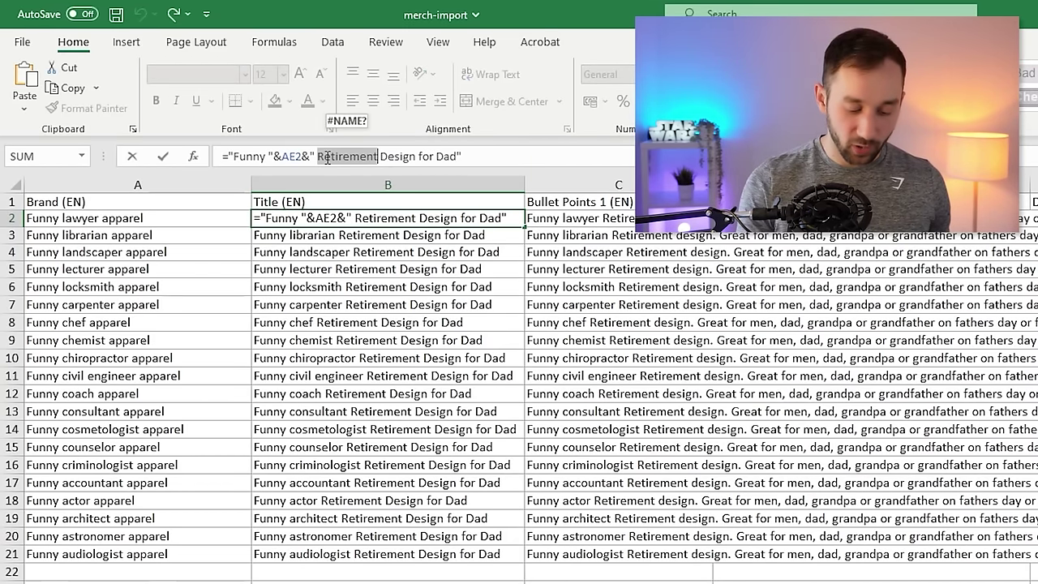
text(fathers day)
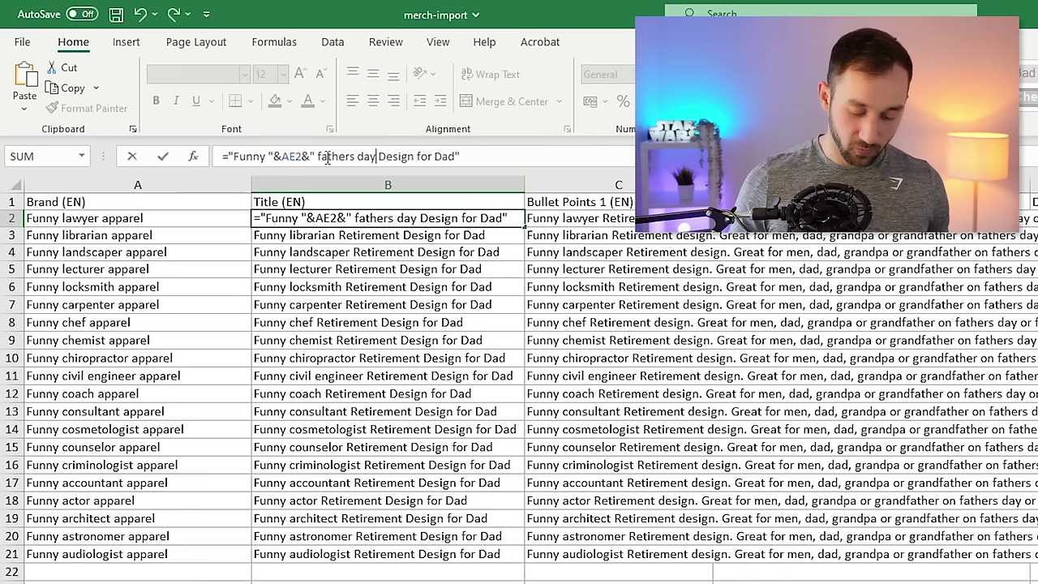
key(Return)
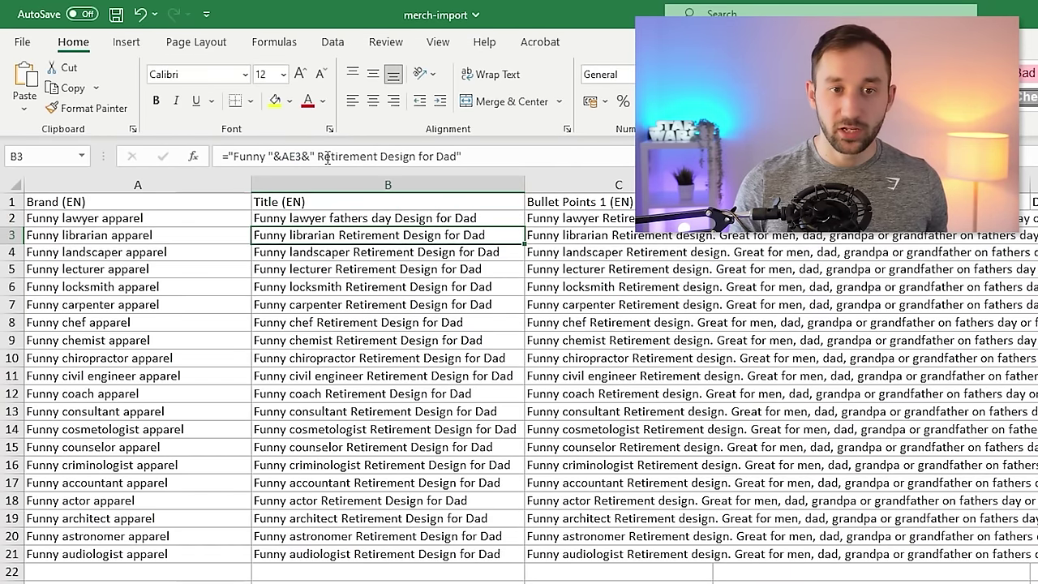
- Fill the B2 title formula down the Title (EN) column through row 21
click(347, 218)
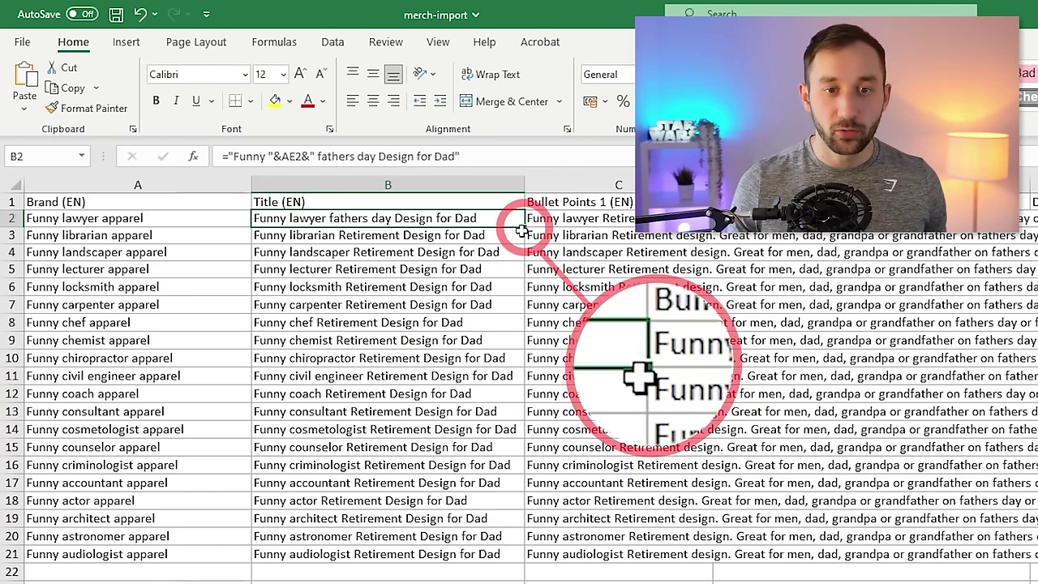
drag(524, 227, 504, 563)
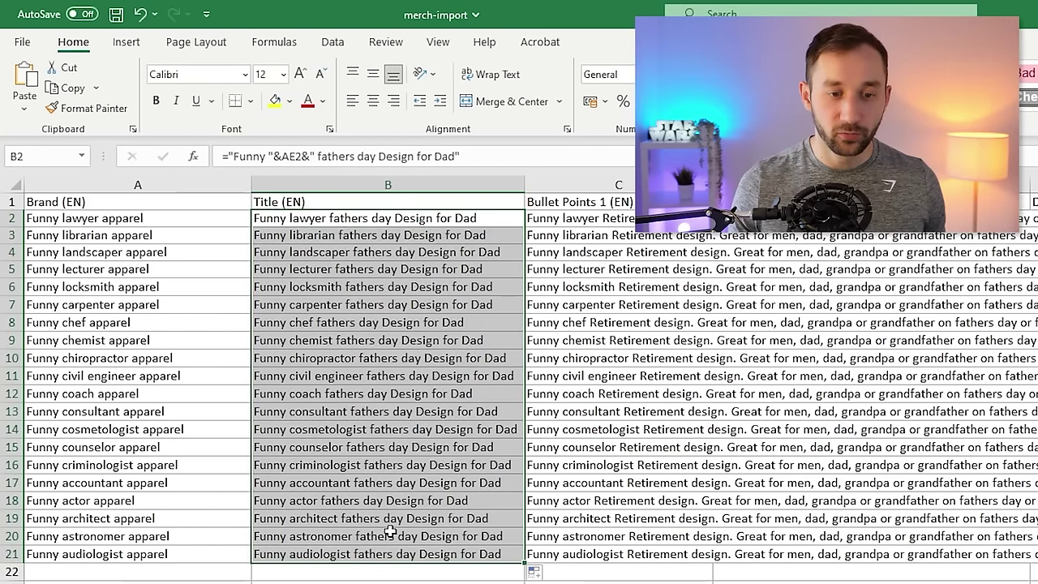
click(317, 501)
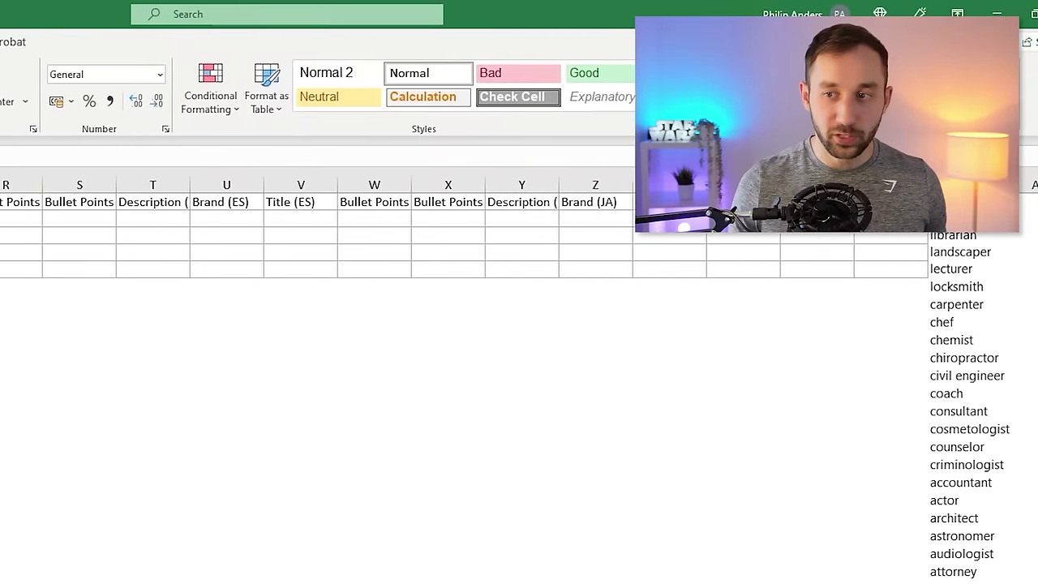
- Compare the professions in column AE with the Title (EN) formula in B2 that references them
scroll(984, 233, right, 1)
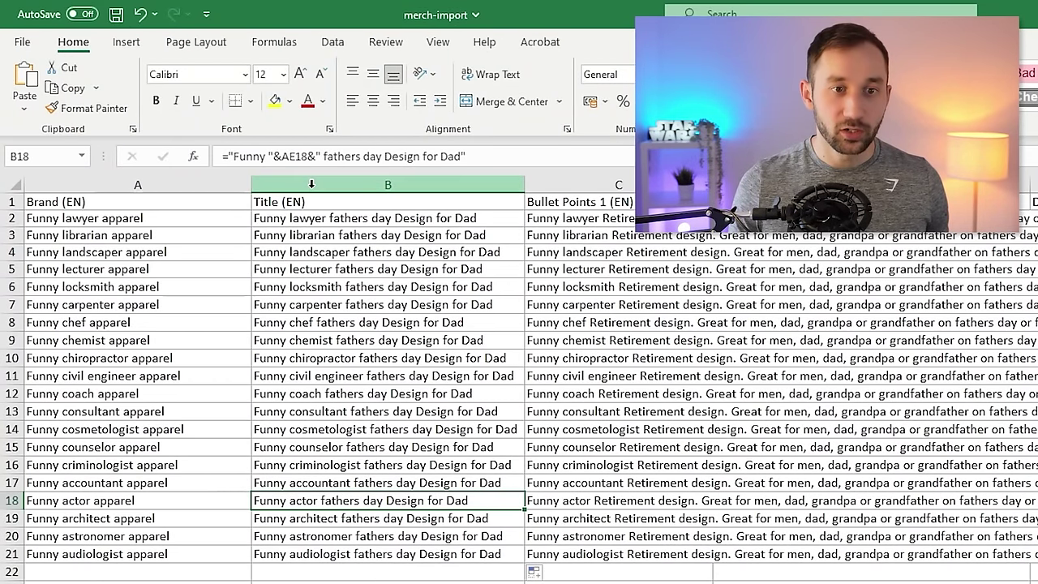
click(324, 217)
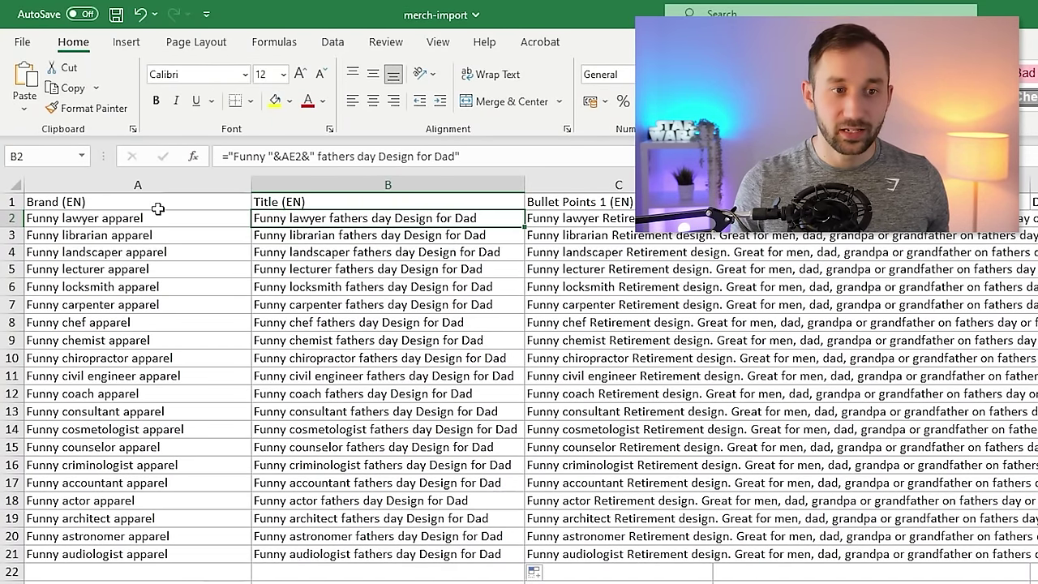
key(Left)
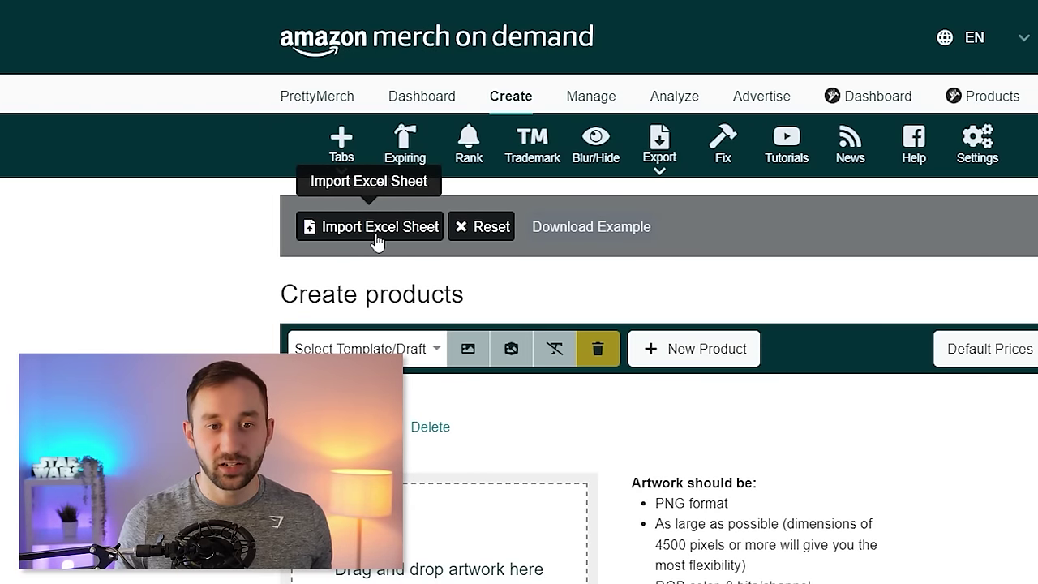
- On Amazon Merch on Demand's product creation page, import the merch-import Excel sheet with PrettyMerch
click(387, 240)
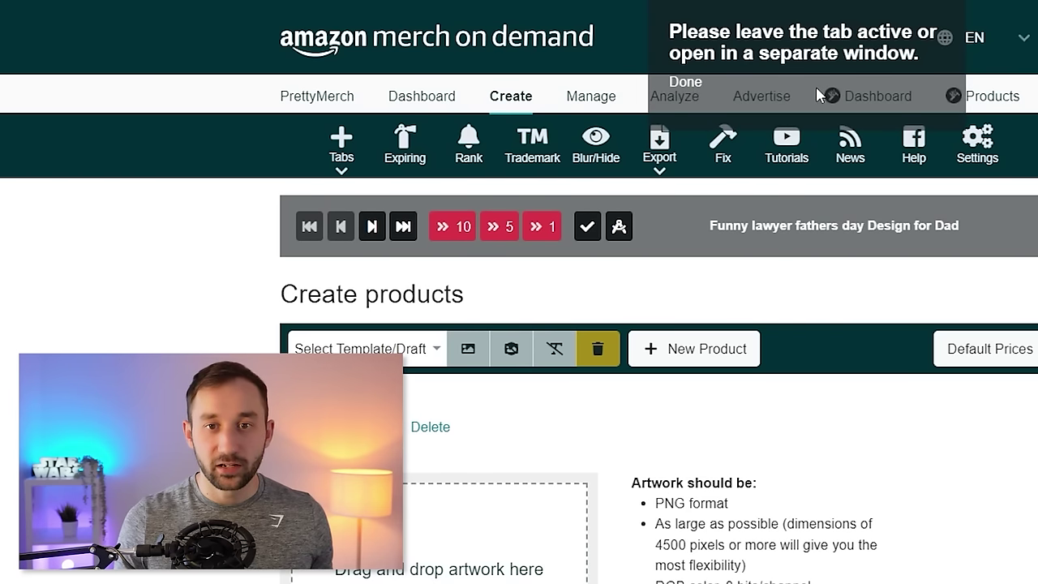
scroll(737, 343, down, 2)
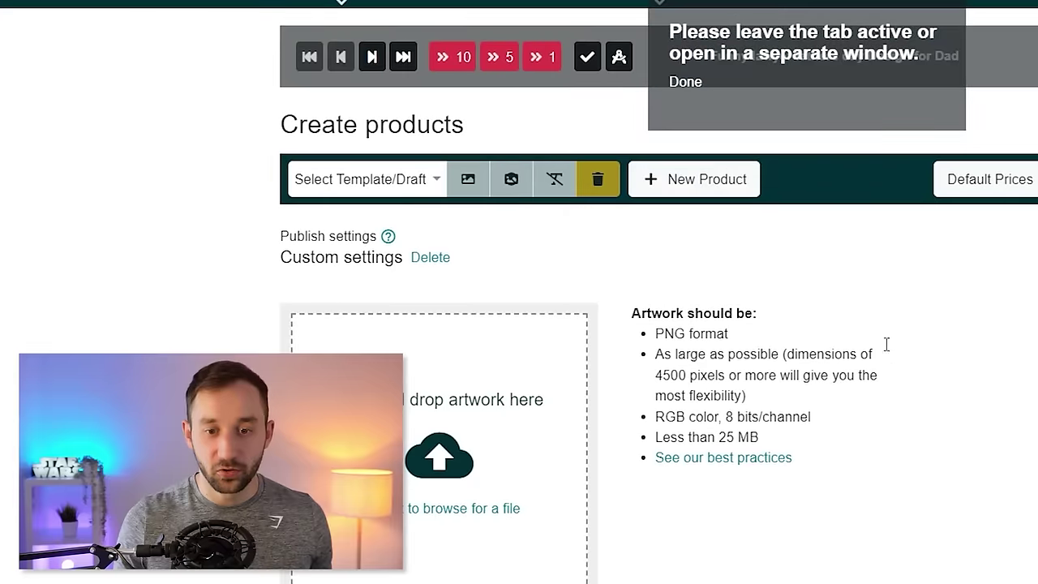
scroll(885, 343, up, 2)
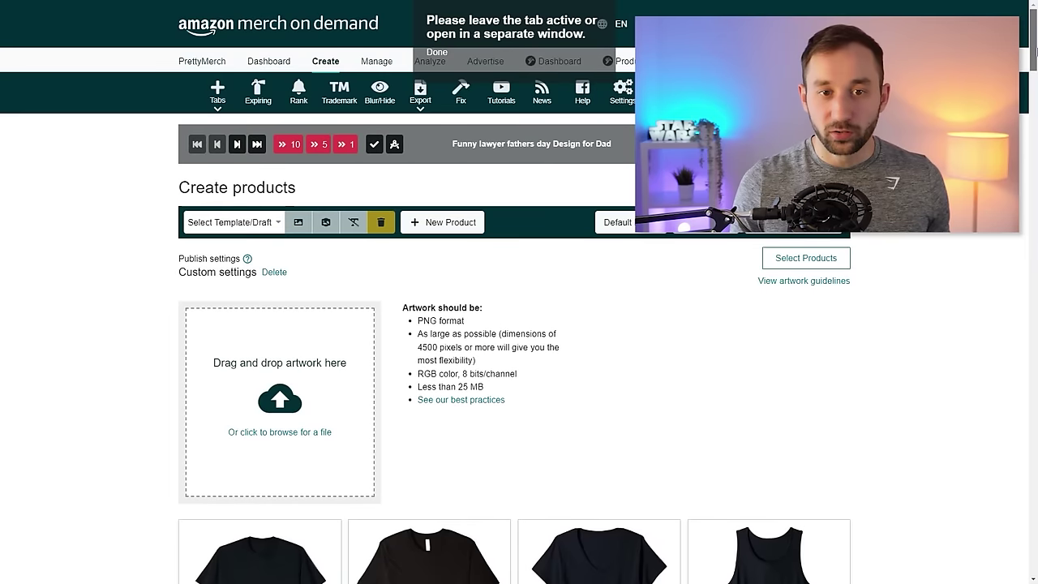
- Check the imported design title, brand and feature bullets in the English product details
drag(1036, 50, 1034, 235)
scroll(492, 287, down, 2)
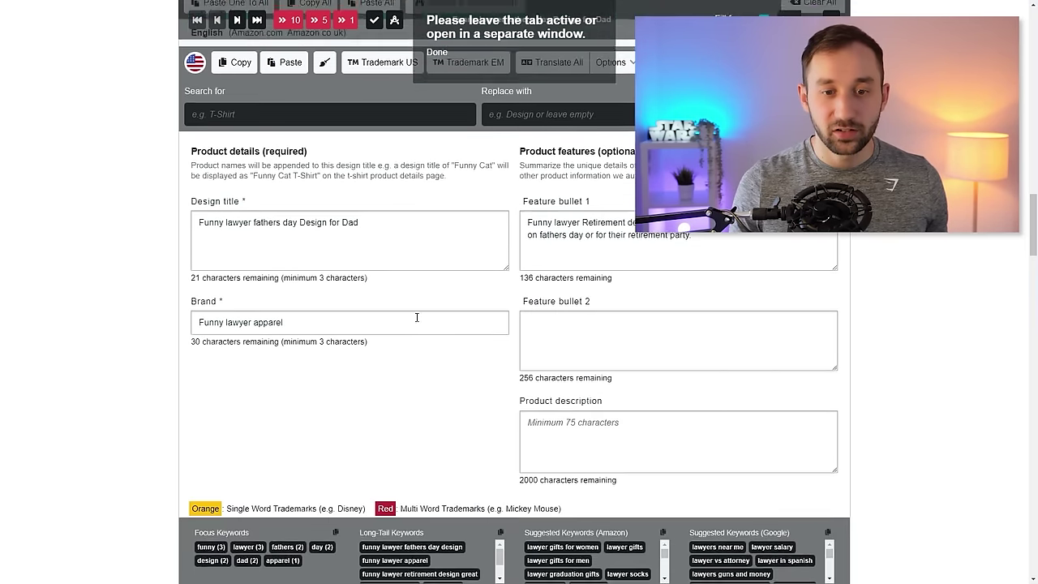
drag(440, 235, 182, 205)
click(176, 213)
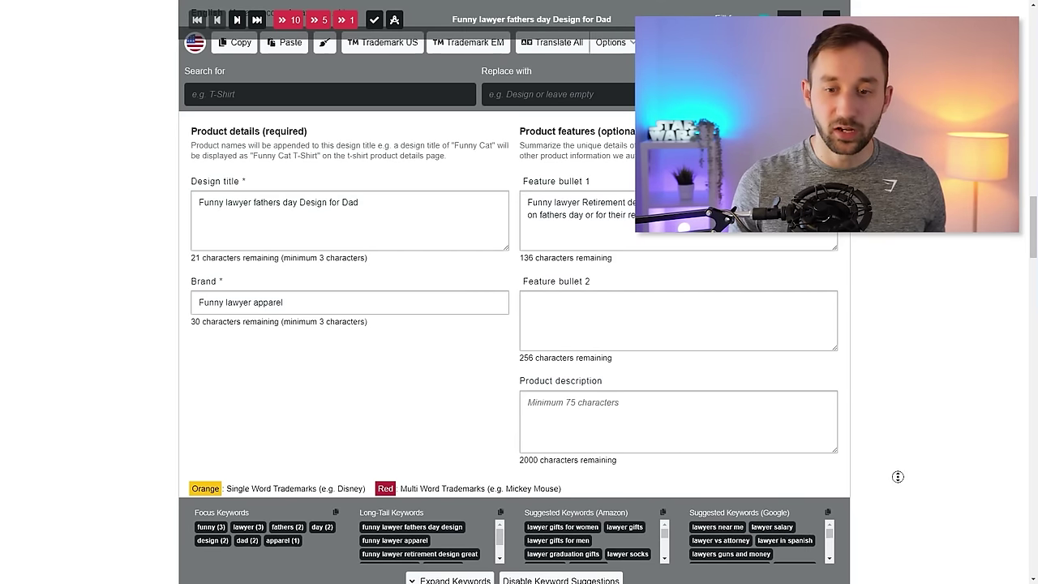
- Look over the artwork upload area and the available product types, from t-shirts and hoodies to phone cases
scroll(896, 479, up, 15)
scroll(315, 332, down, 2)
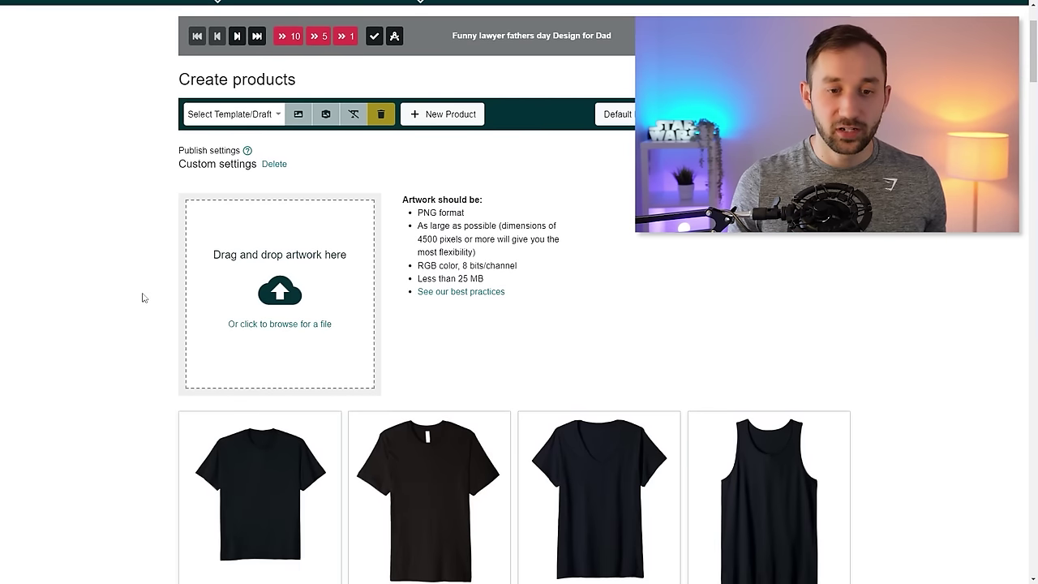
scroll(328, 320, down, 5)
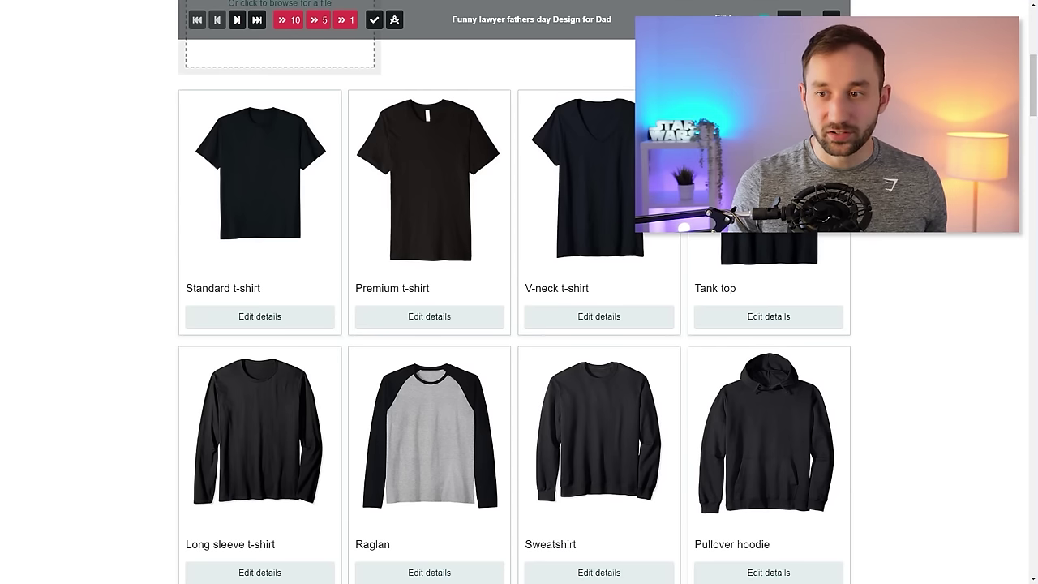
scroll(35, 201, down, 6)
scroll(35, 201, up, 5)
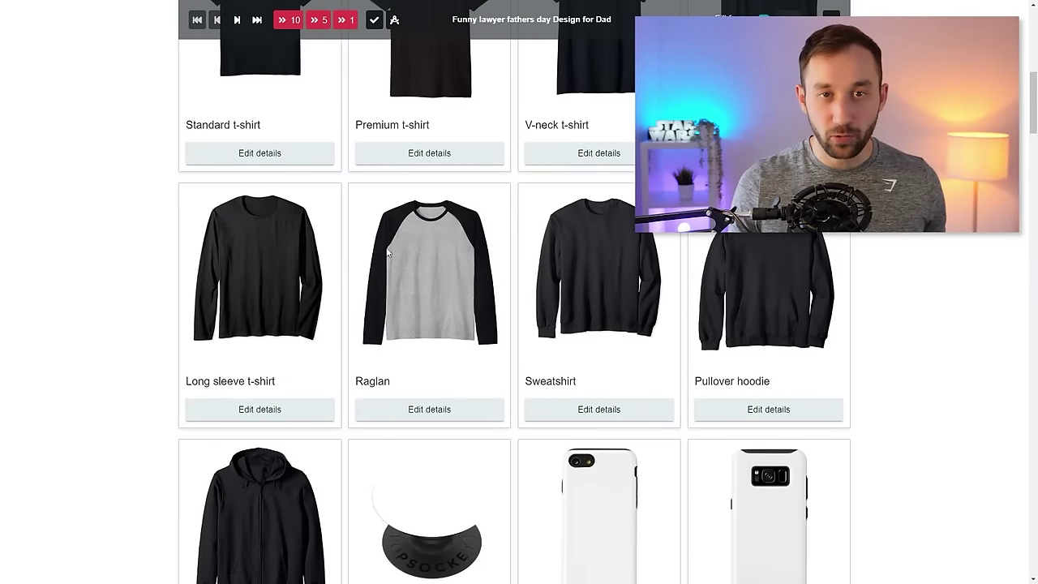
scroll(527, 280, up, 1)
scroll(527, 280, down, 1)
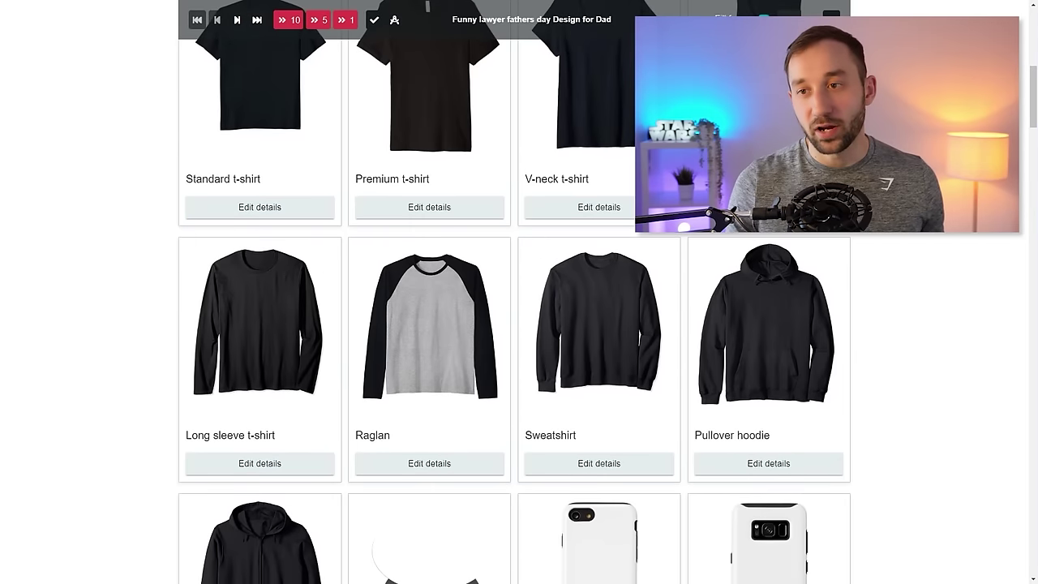
scroll(527, 280, up, 2)
drag(1034, 86, 1035, 186)
scroll(392, 315, down, 2)
drag(1035, 147, 1035, 33)
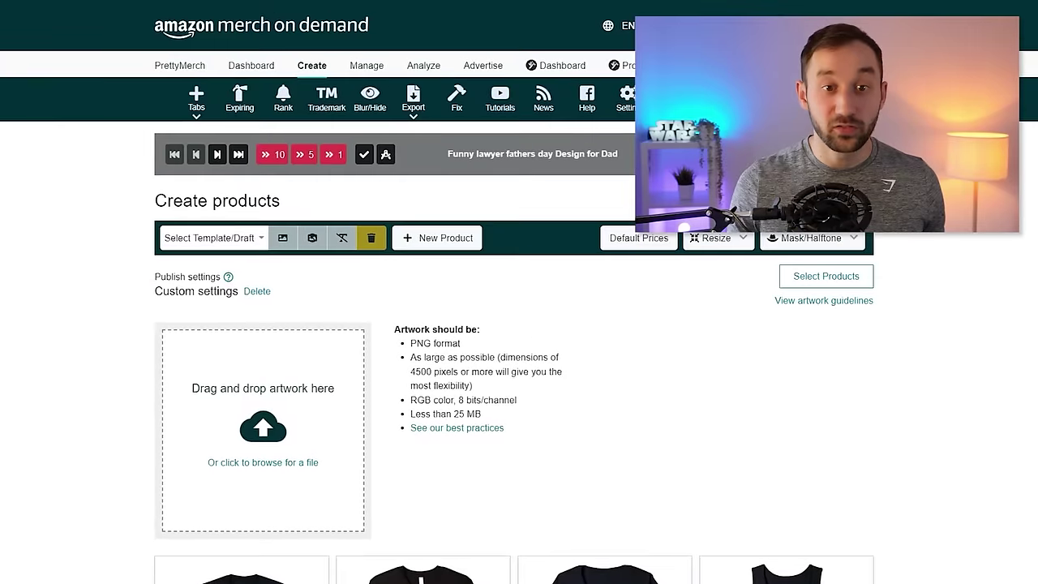